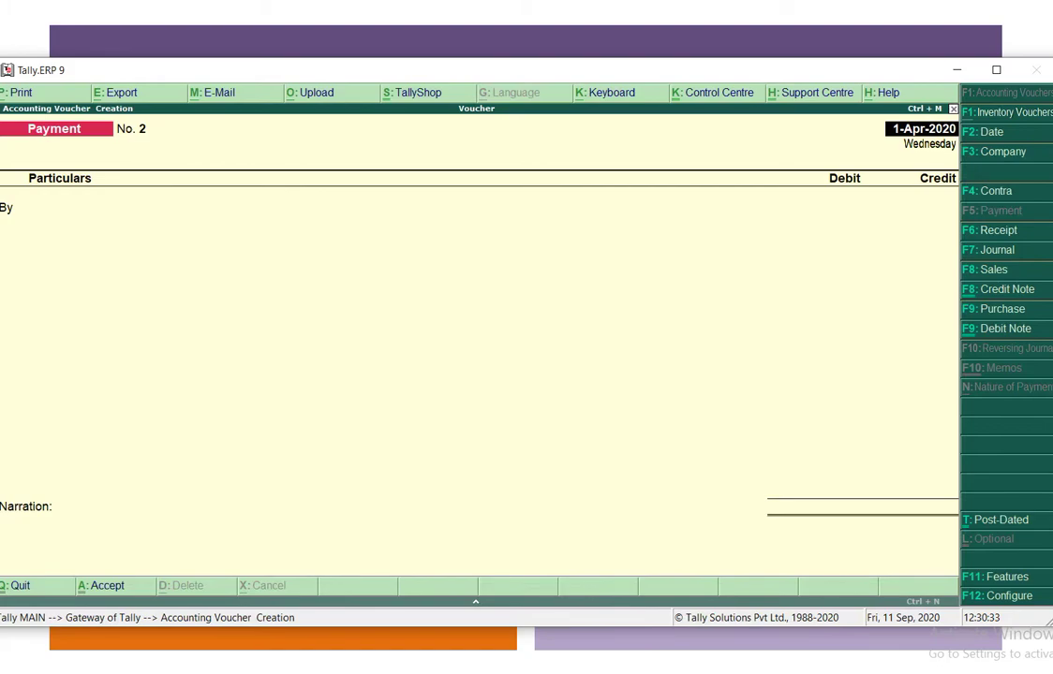
# - Start a contra voucher and credit Cash with 10,000, taking the Cash at bank amount from the Word trial balance
pyautogui.click(994, 193)
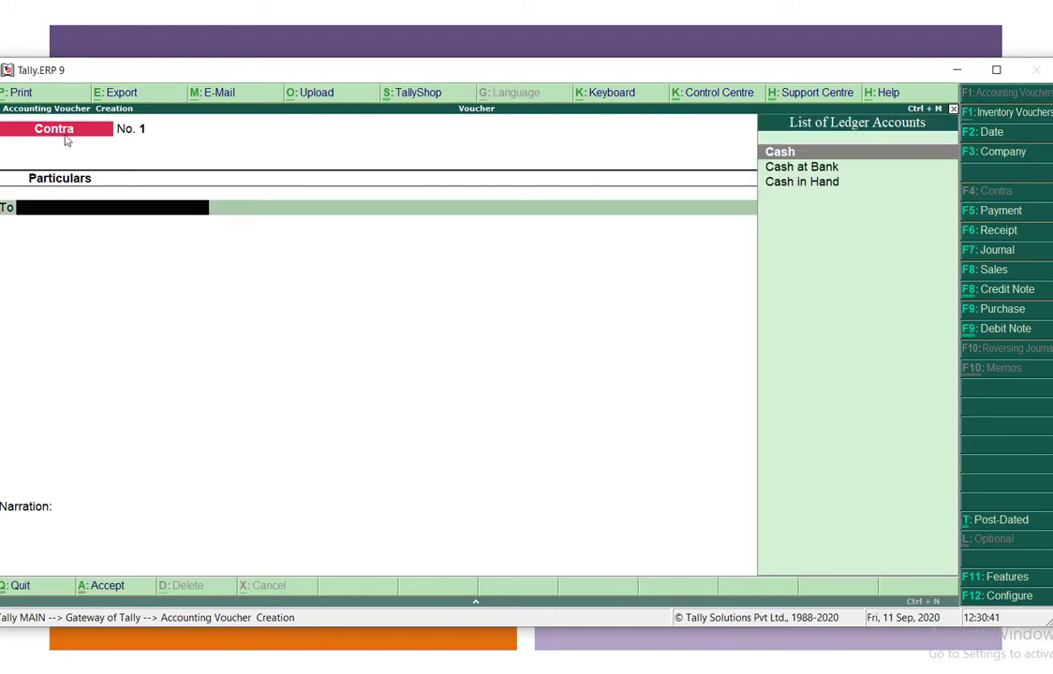
pyautogui.press('Return')
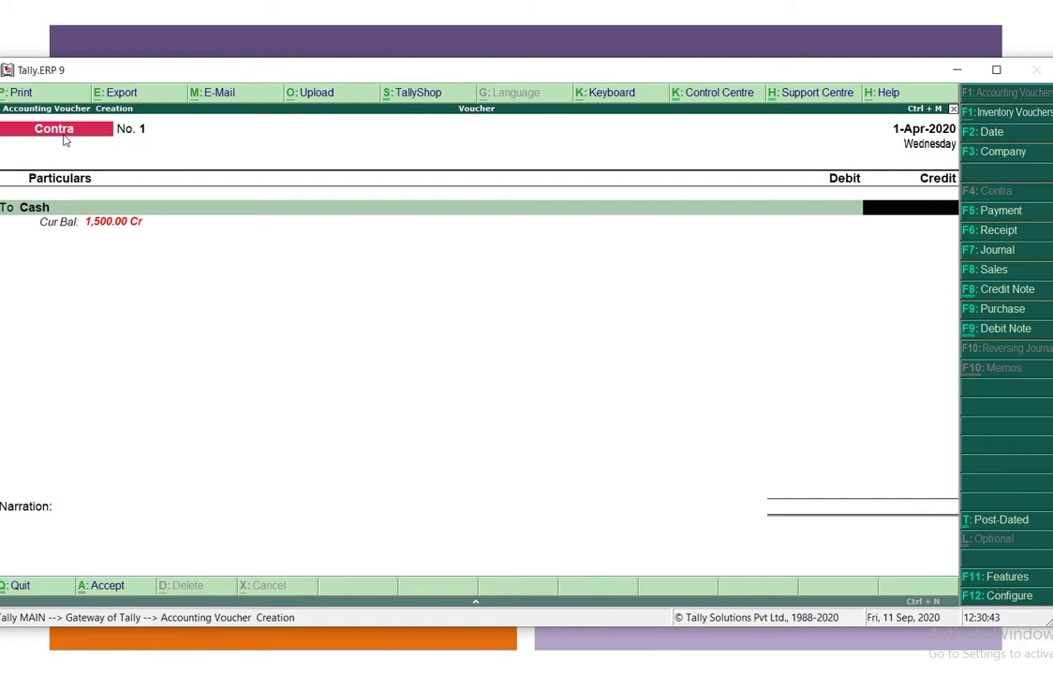
pyautogui.press('BackSpace')
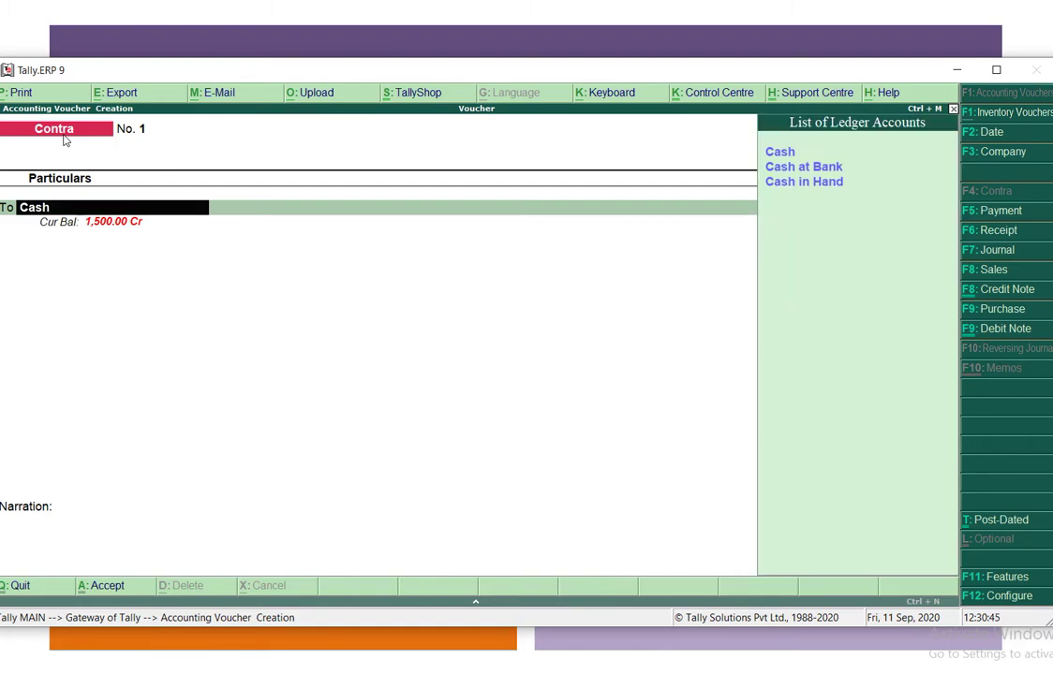
pyautogui.press('Return')
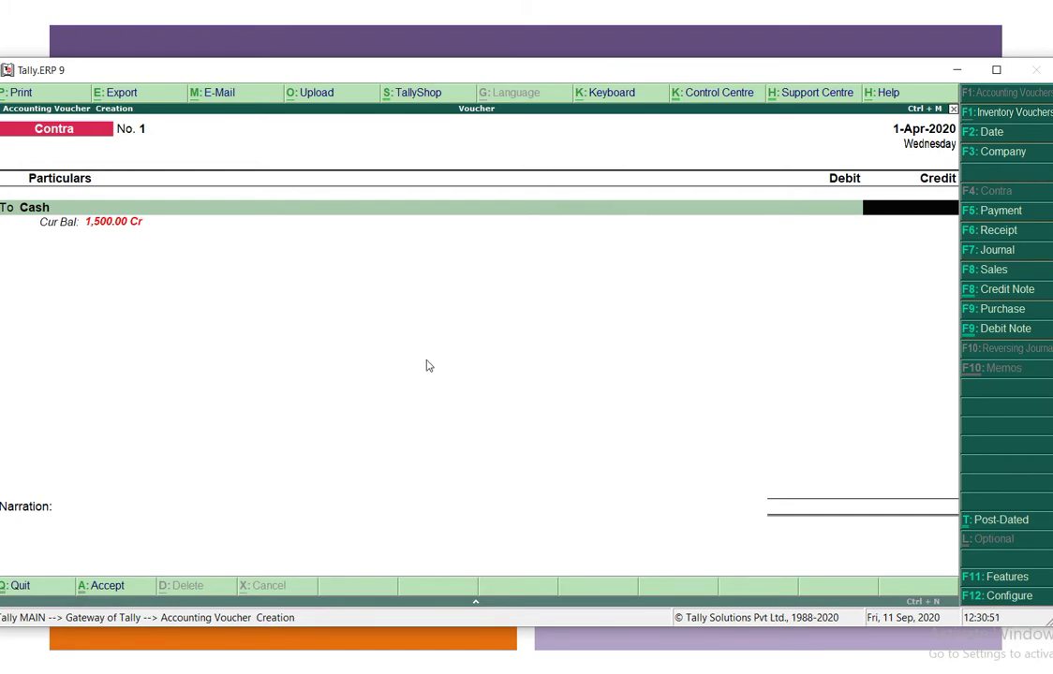
pyautogui.press('F9')
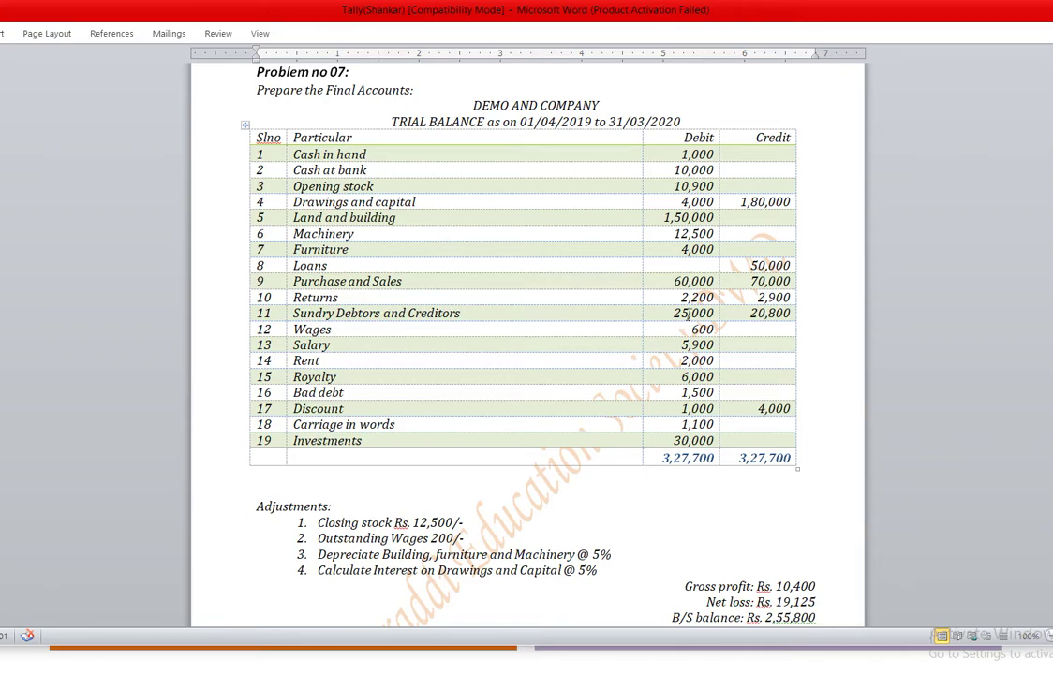
pyautogui.moveTo(305, 170); pyautogui.dragTo(711, 170)
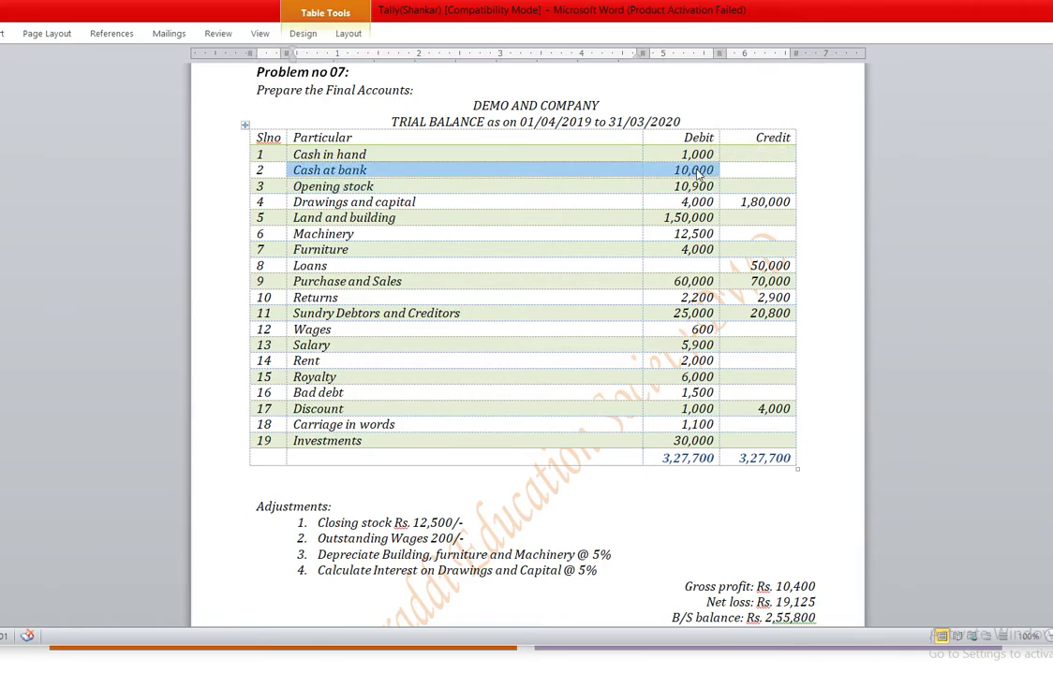
pyautogui.hotkey('alt', 'Tab')
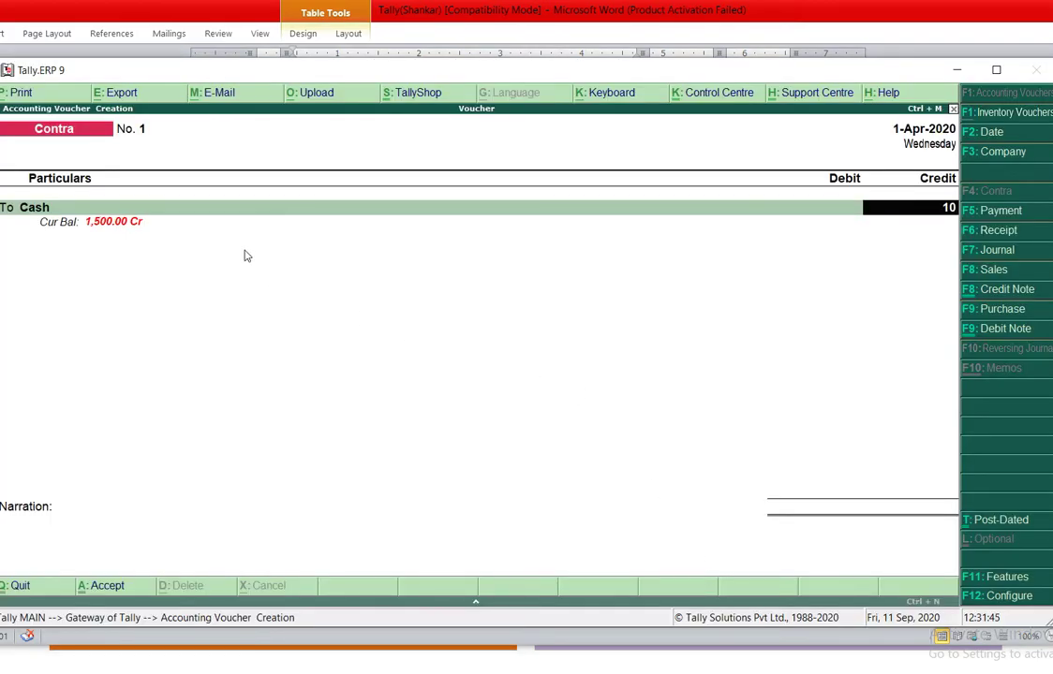
pyautogui.press('Return')
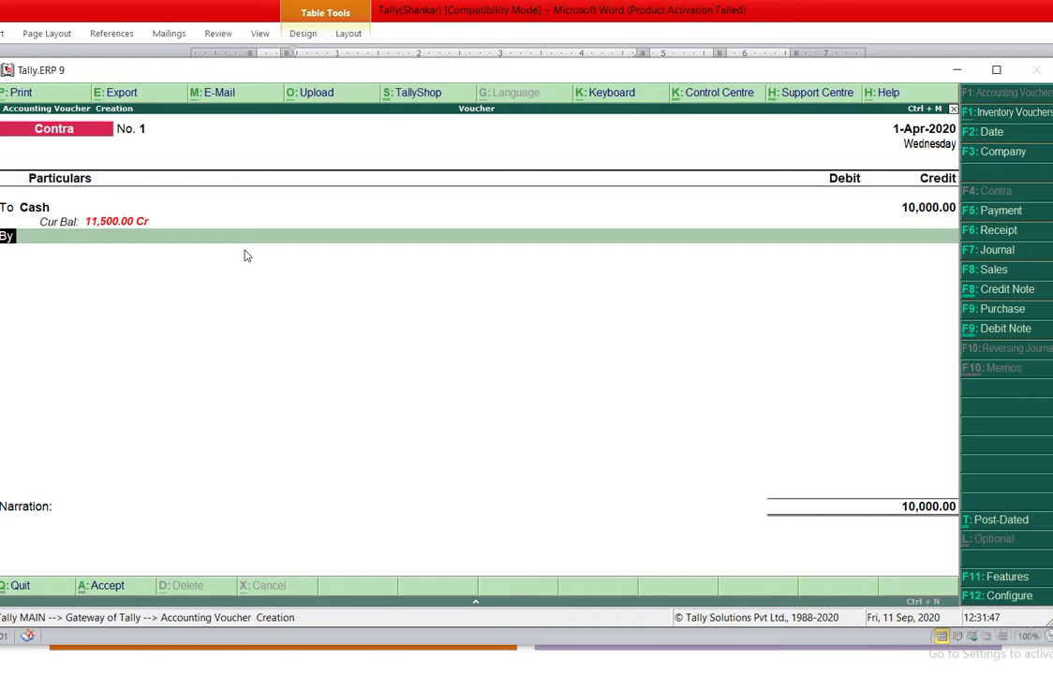
# - Debit the Cash at Bank ledger with 10,000 on the contra voucher
pyautogui.press('Return')
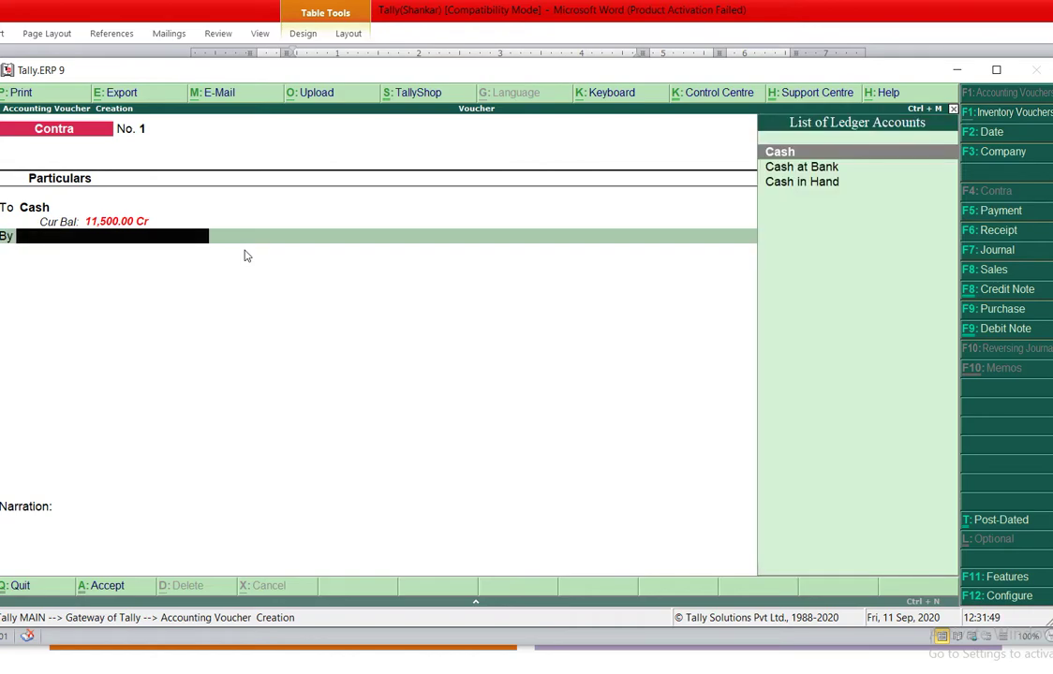
pyautogui.press('Down')
pyautogui.press('Return')
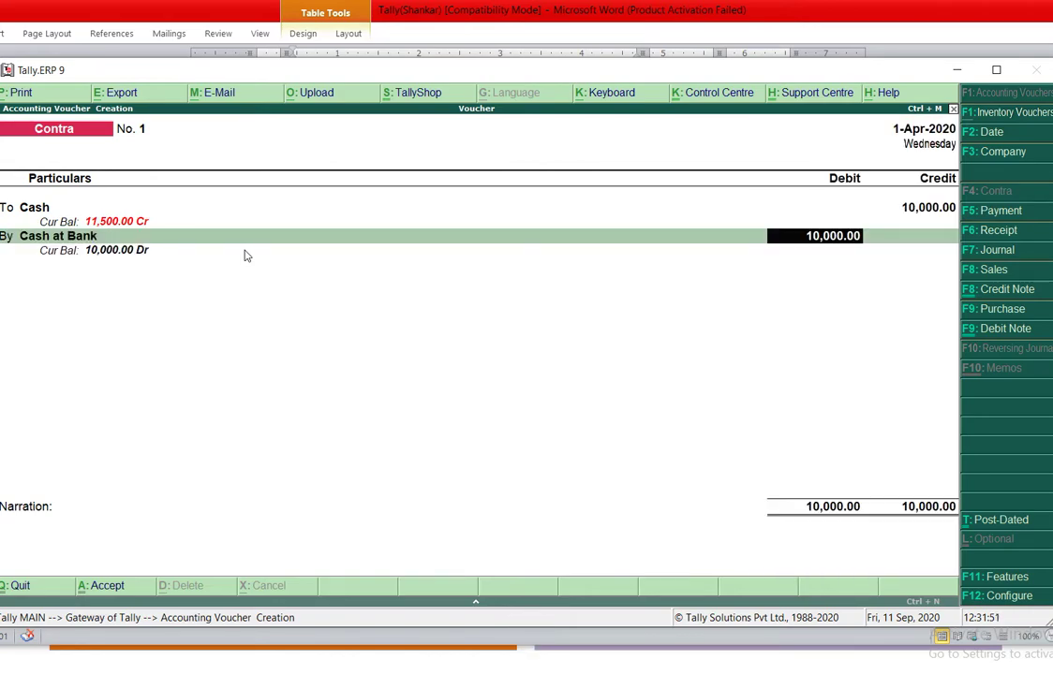
pyautogui.press('Return')
# - Keep Cash as the bank allocation type, leave the denominations and bank details blank, and save the contra voucher without a narration
pyautogui.press('Return')
pyautogui.press('Return')
pyautogui.press('Return')
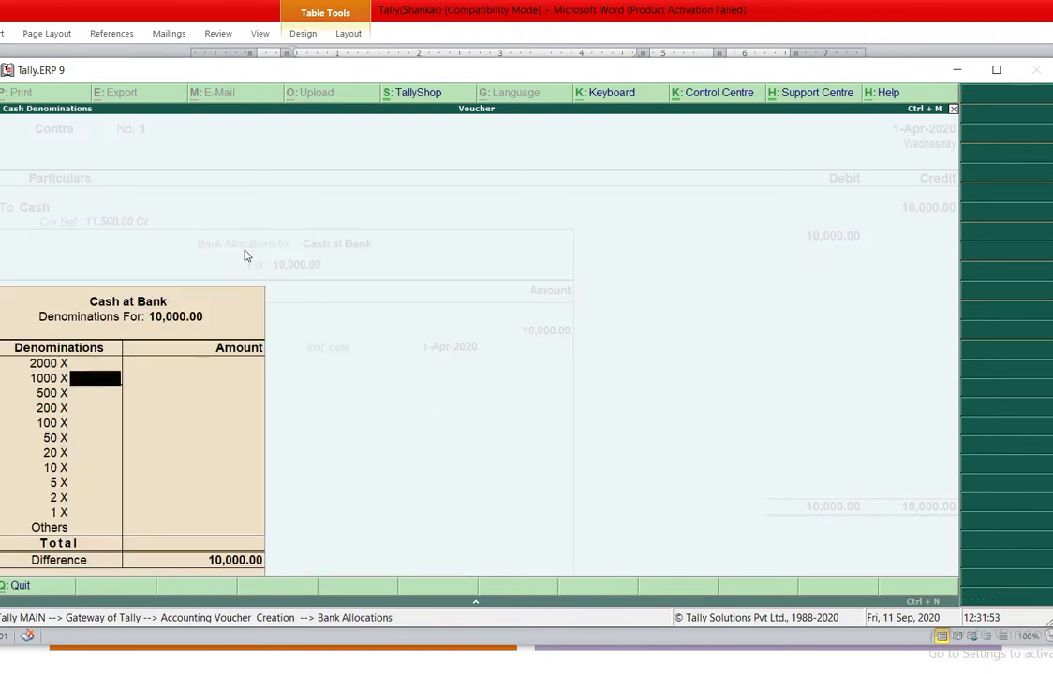
pyautogui.press('Return')
pyautogui.press('Return')
pyautogui.press('Return')
pyautogui.press('Return')
pyautogui.press('Return')
pyautogui.press('Return')
pyautogui.press('Return')
pyautogui.press('Return')
pyautogui.press('Return')
pyautogui.press('Return')
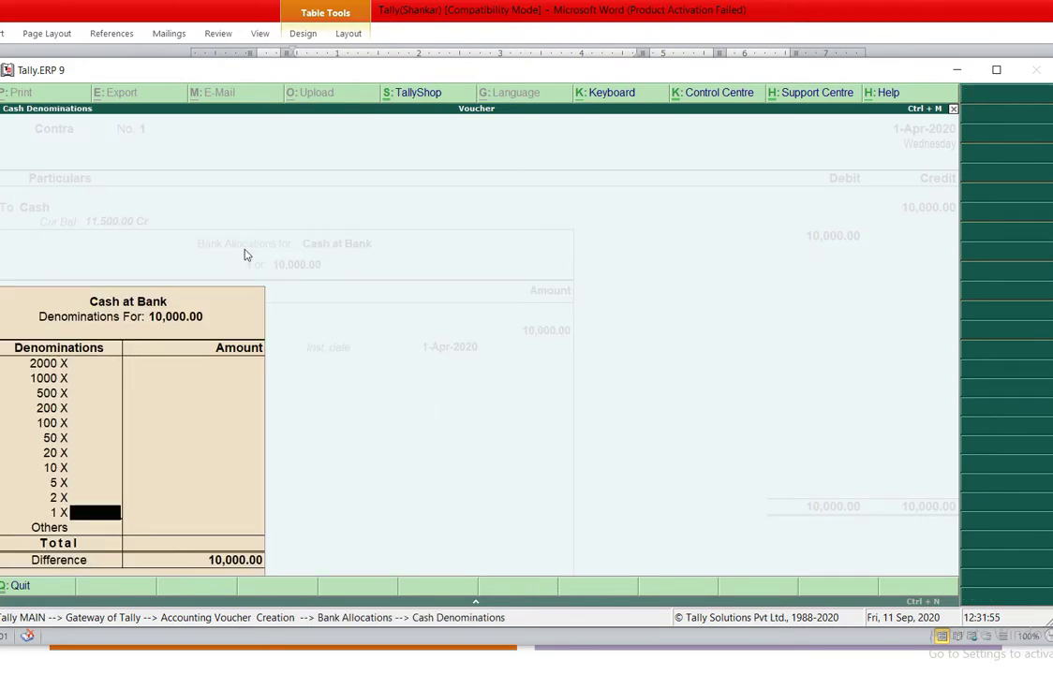
pyautogui.press('Return')
pyautogui.press('Return')
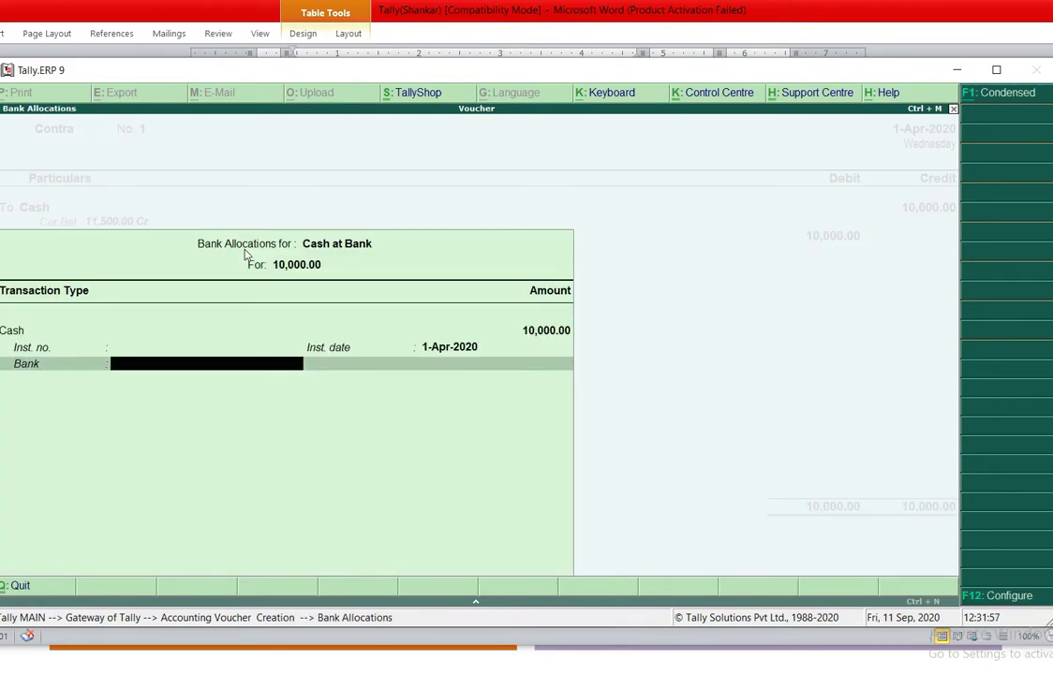
pyautogui.press('Return')
pyautogui.press('Return')
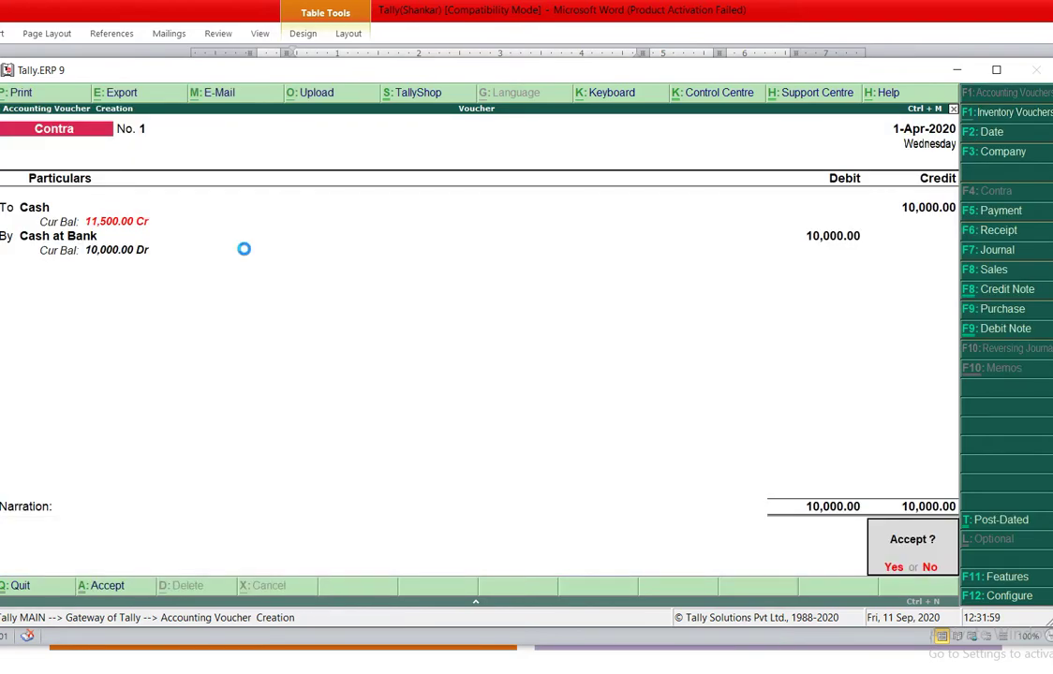
pyautogui.press('Return')
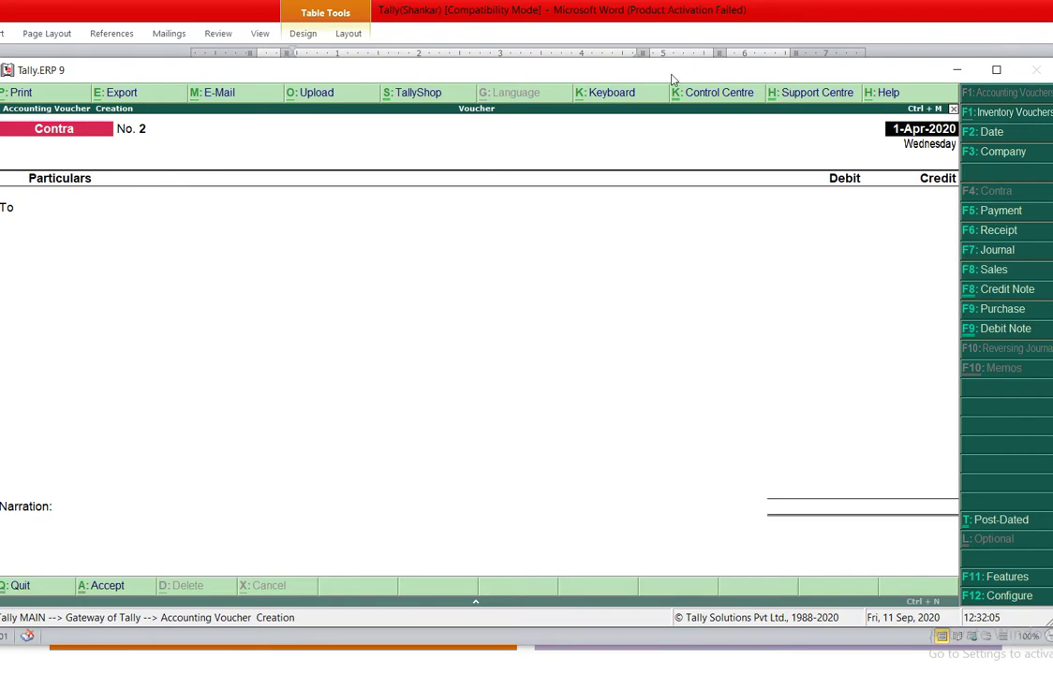
# - Start a new payment voucher
pyautogui.moveTo(671, 79); pyautogui.dragTo(672, 83)
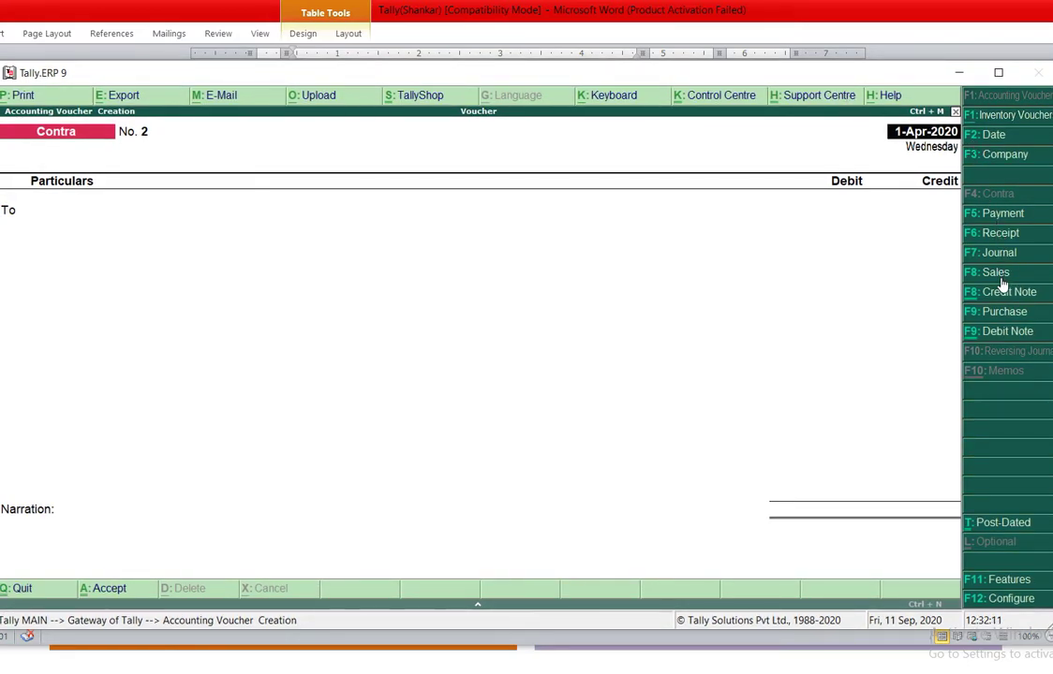
pyautogui.click(1008, 215)
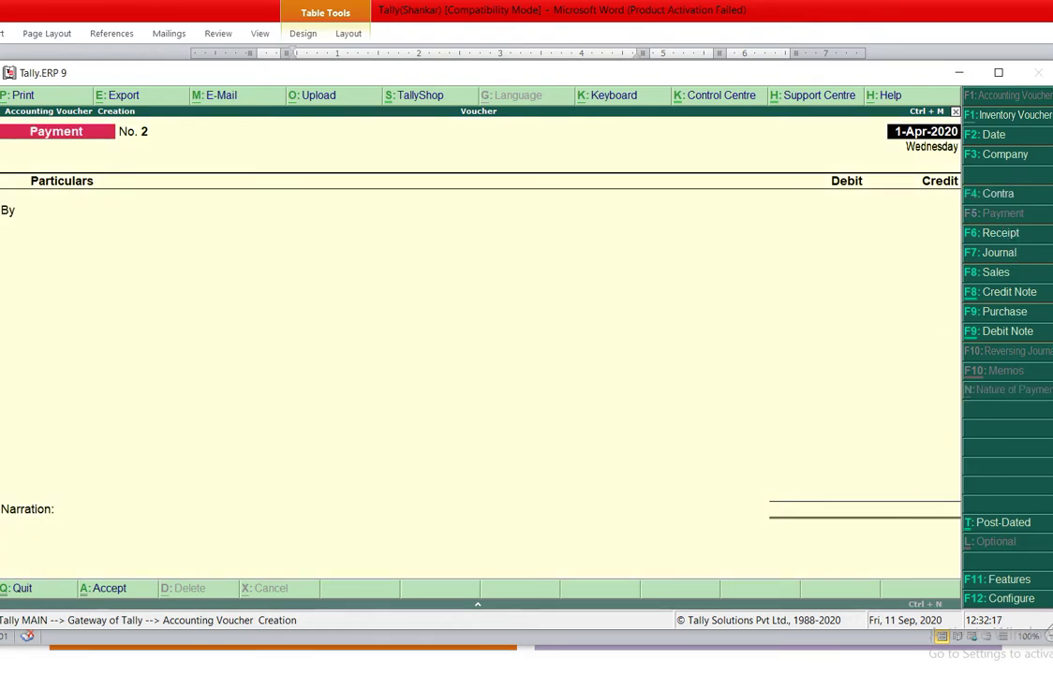
# - Switch to the PowerPoint slide show, review the Payment Voucher slide, and return to Tally.ERP 9
pyautogui.click(646, 670)
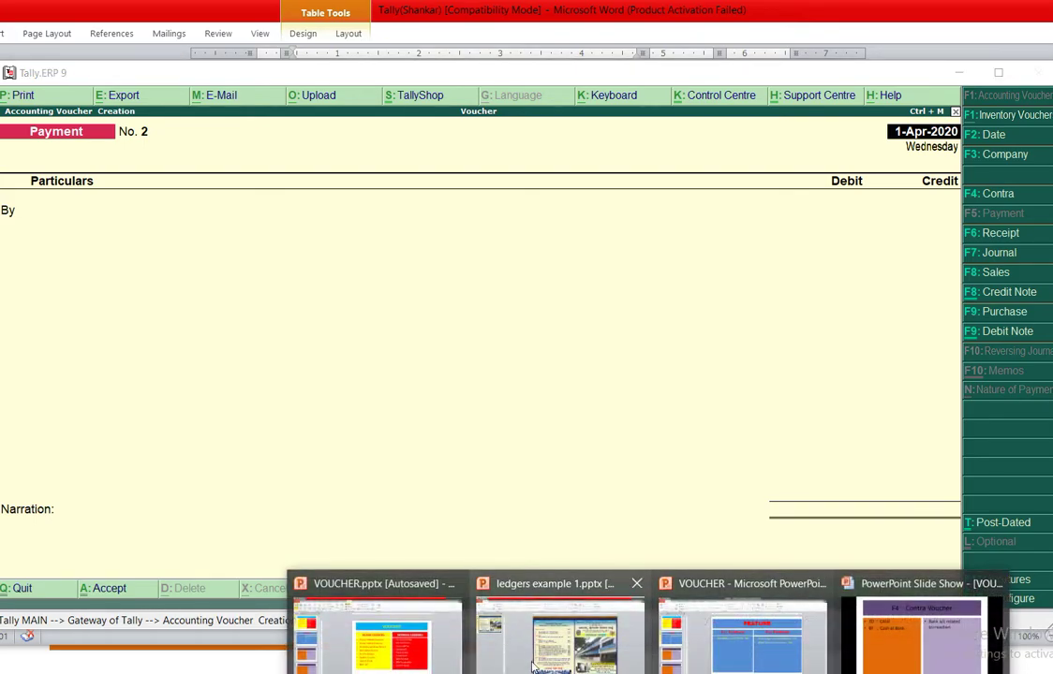
pyautogui.click(897, 667)
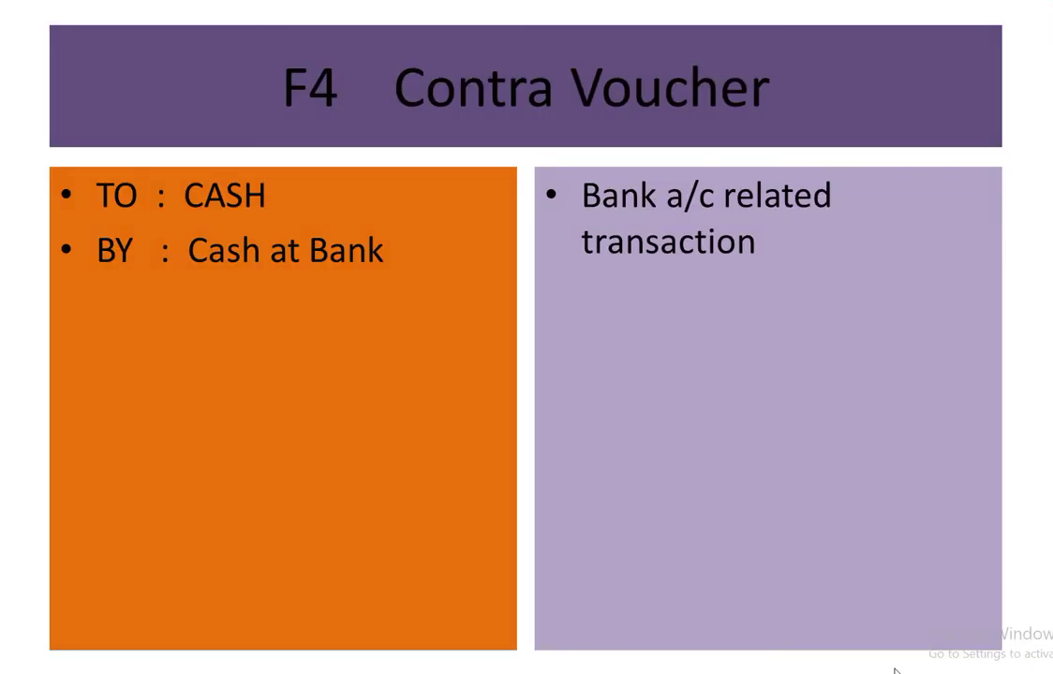
pyautogui.click(897, 670)
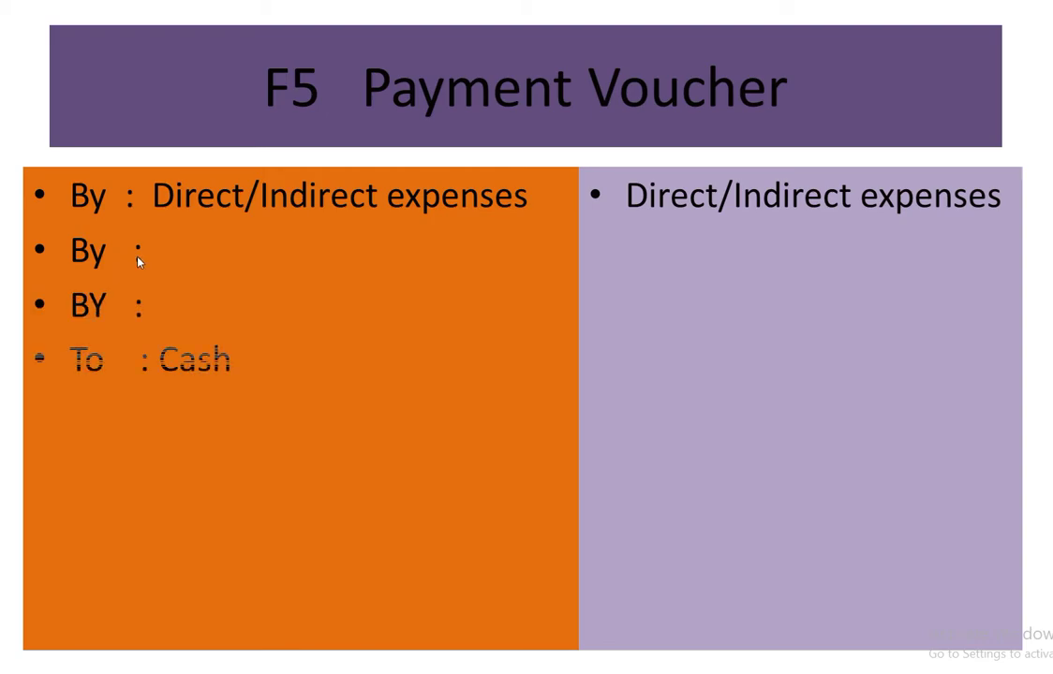
pyautogui.click(241, 329)
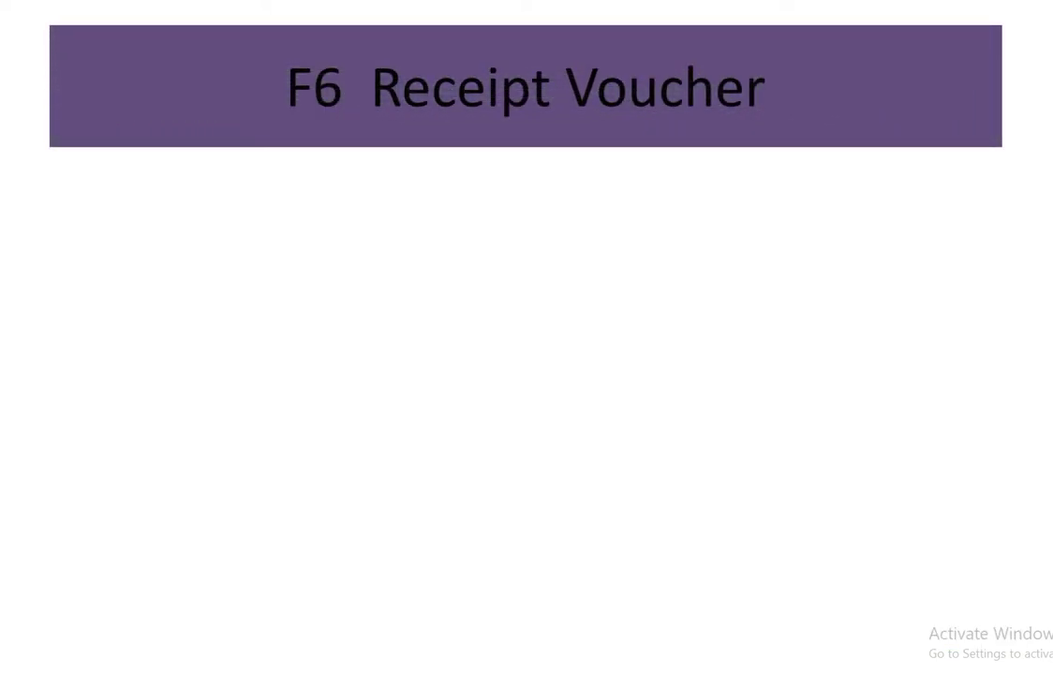
pyautogui.hotkey('alt', 'Tab')
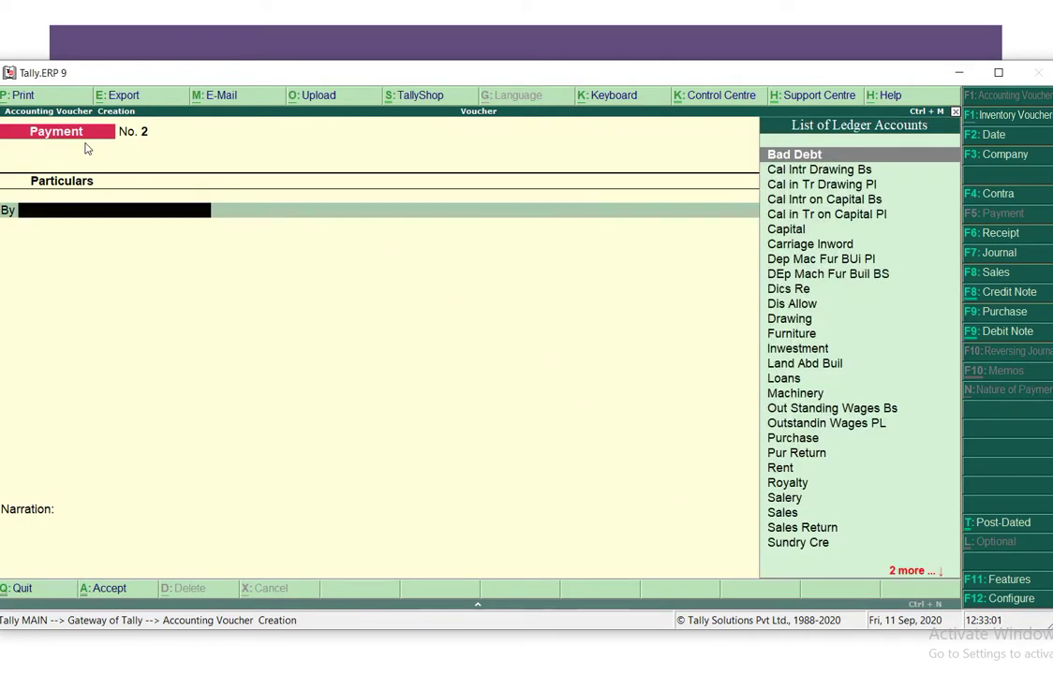
# - Debit Bad Debt with 1,500 on the payment voucher, taking the amount from the Word trial balance
pyautogui.press('Return')
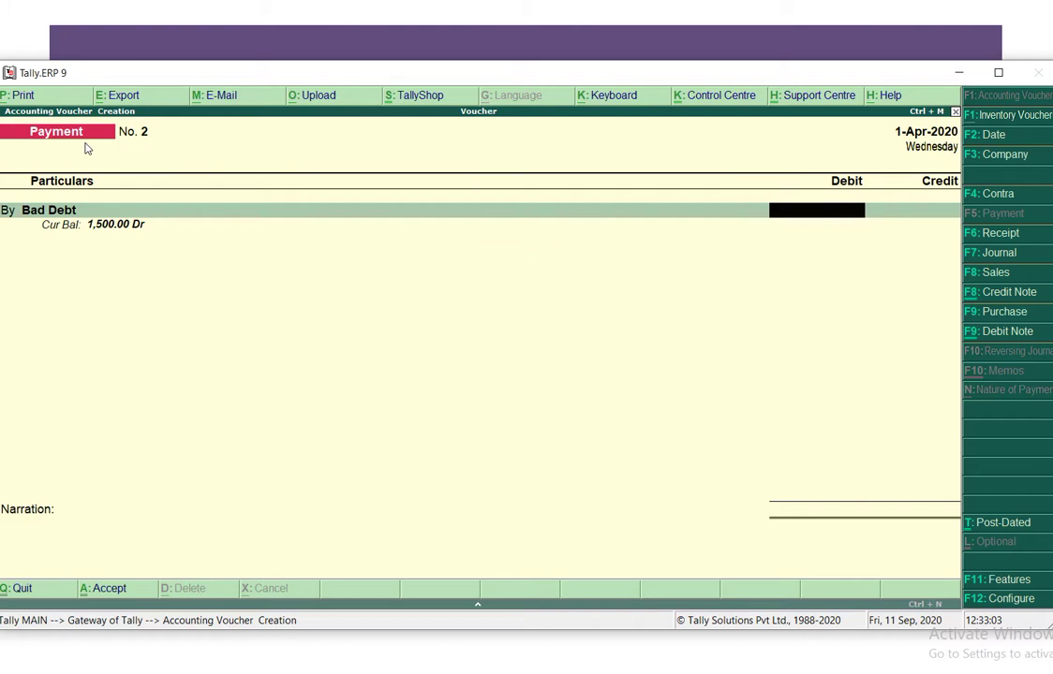
pyautogui.hotkey('alt', 'Tab')
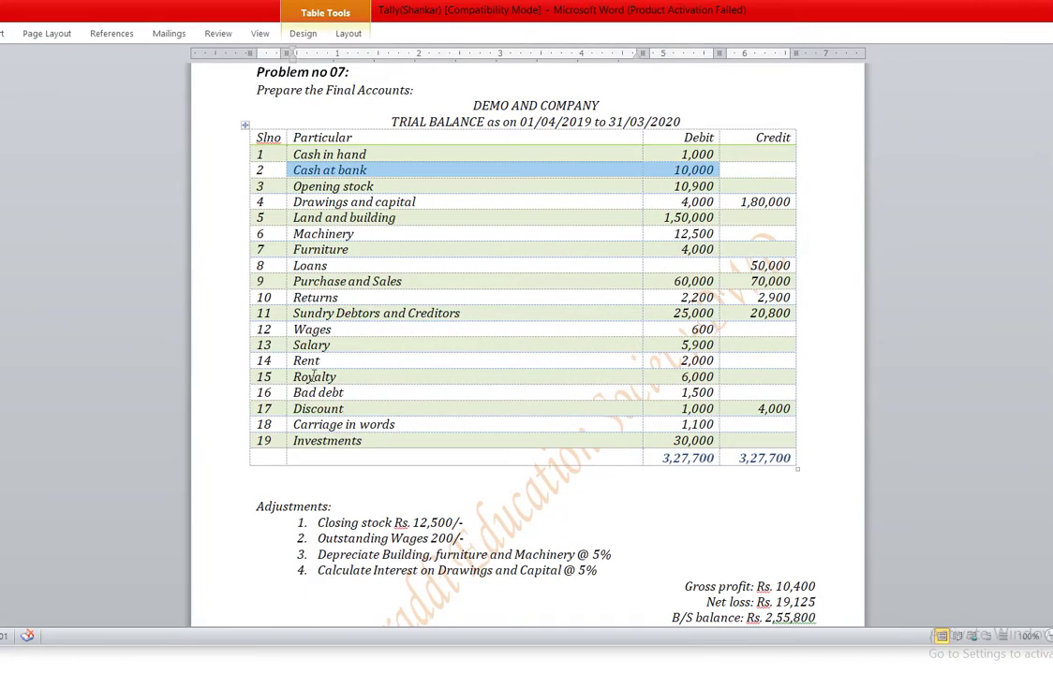
pyautogui.moveTo(307, 392); pyautogui.dragTo(703, 420)
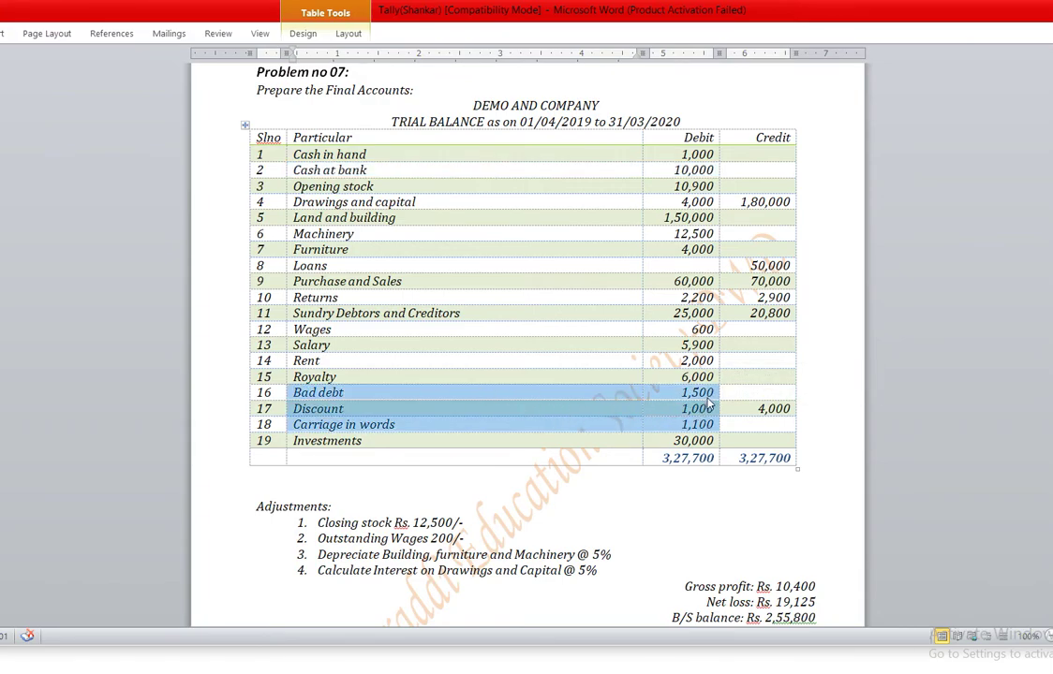
pyautogui.click(622, 354)
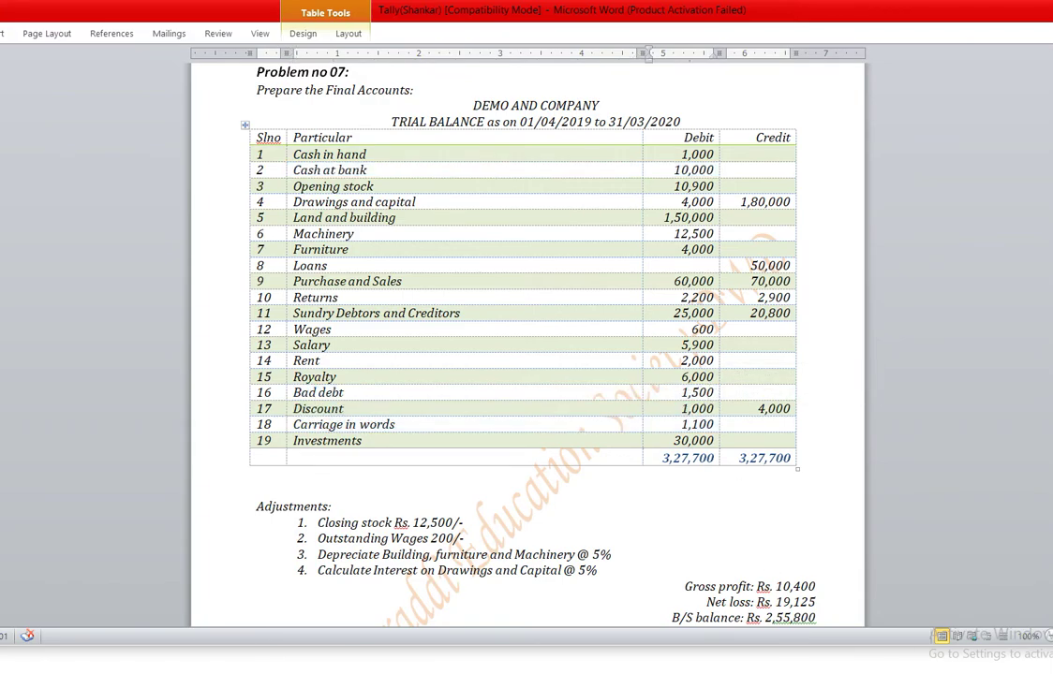
pyautogui.moveTo(724, 668)
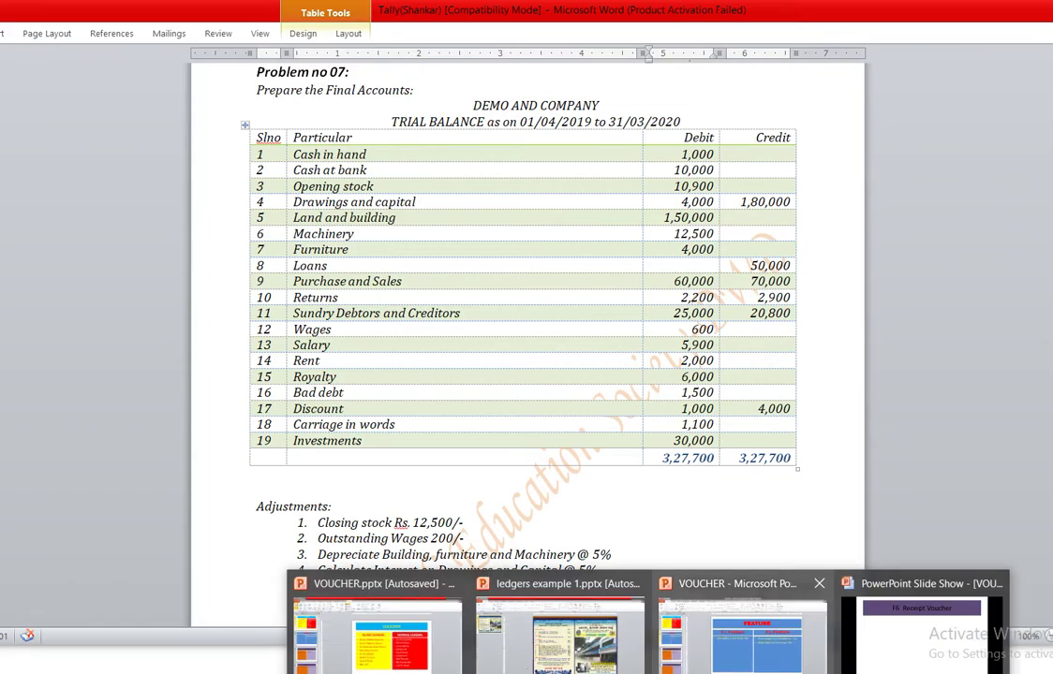
pyautogui.hotkey('alt', 'Tab')
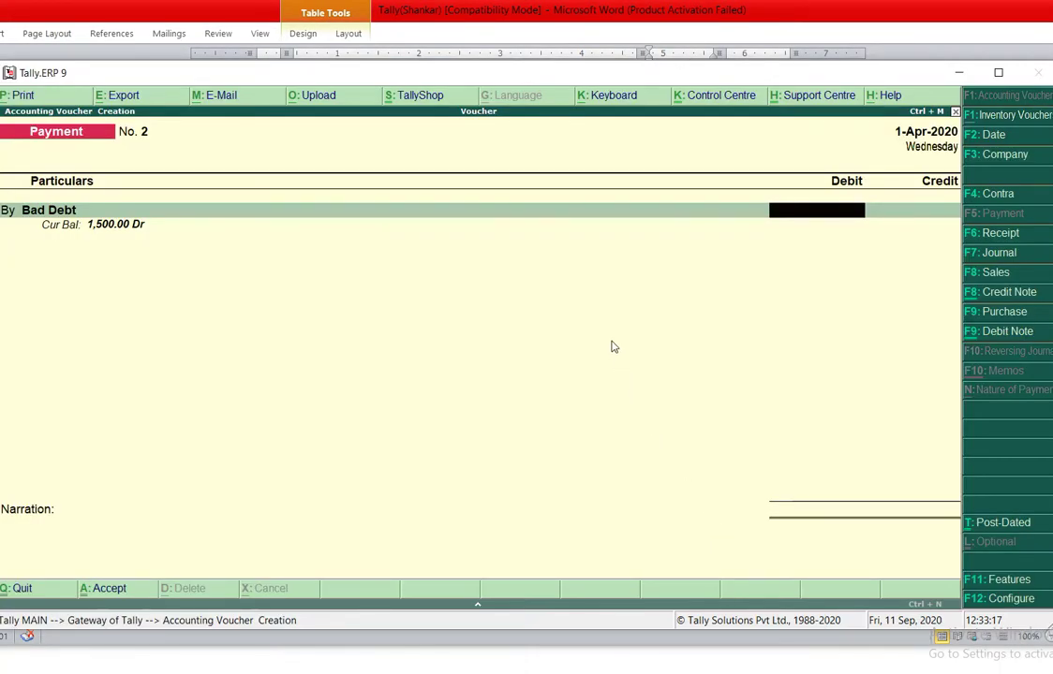
pyautogui.write('1500')
pyautogui.press('Return')
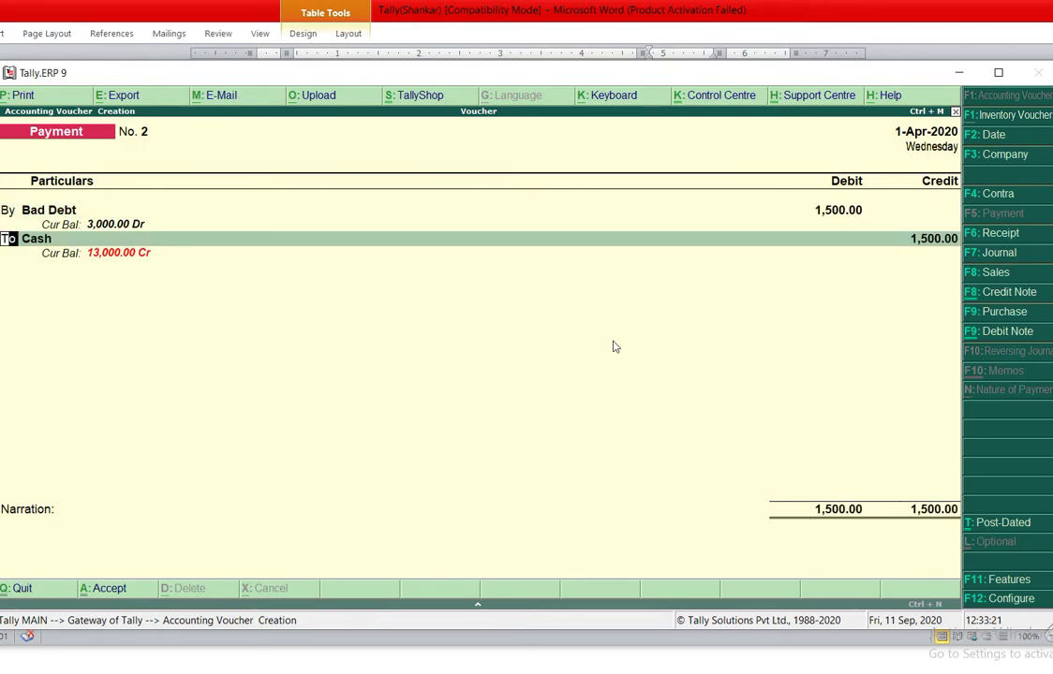
# - Add a second debit line for the Cal in Tr on Capital Pl ledger with an amount of 9,000
pyautogui.write('b')
pyautogui.press('Return')
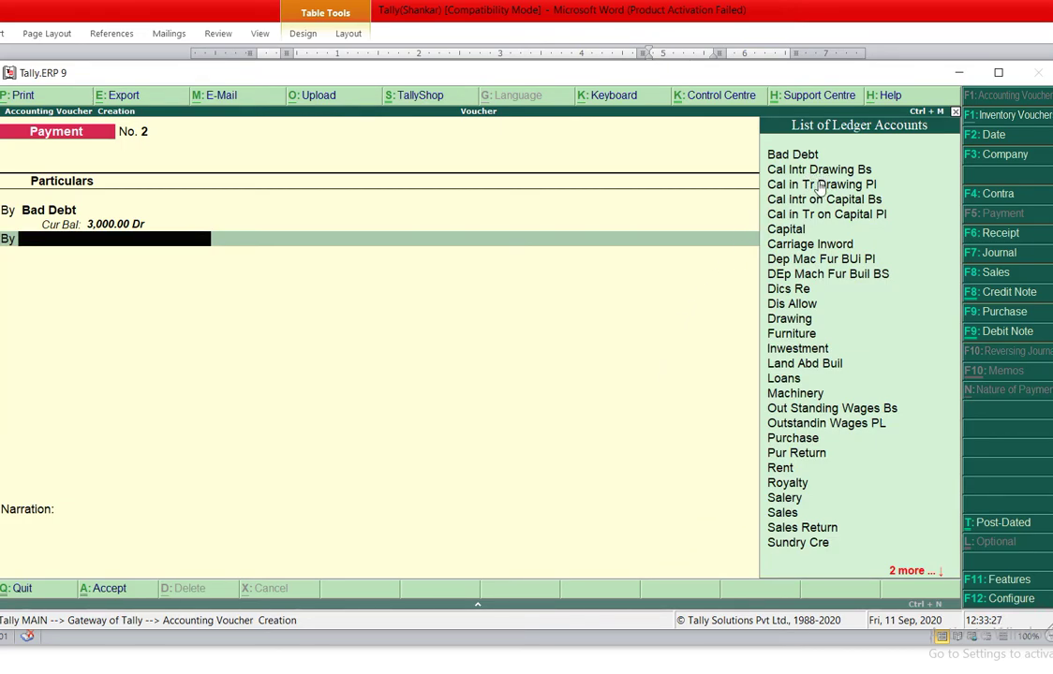
pyautogui.click(826, 216)
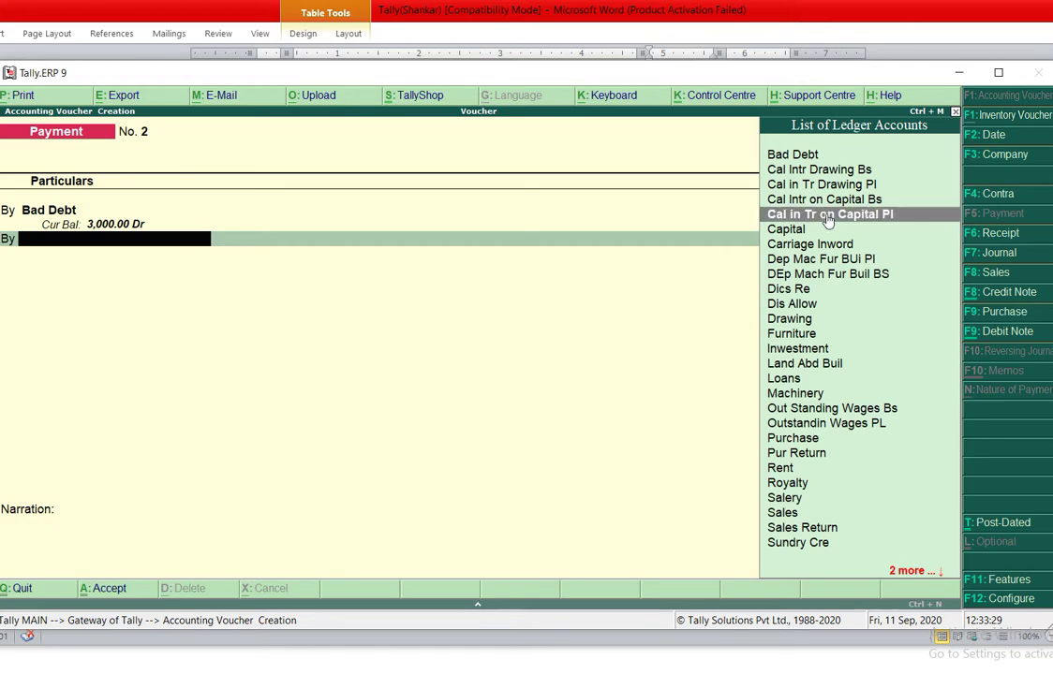
pyautogui.press('Return')
pyautogui.write('9000')
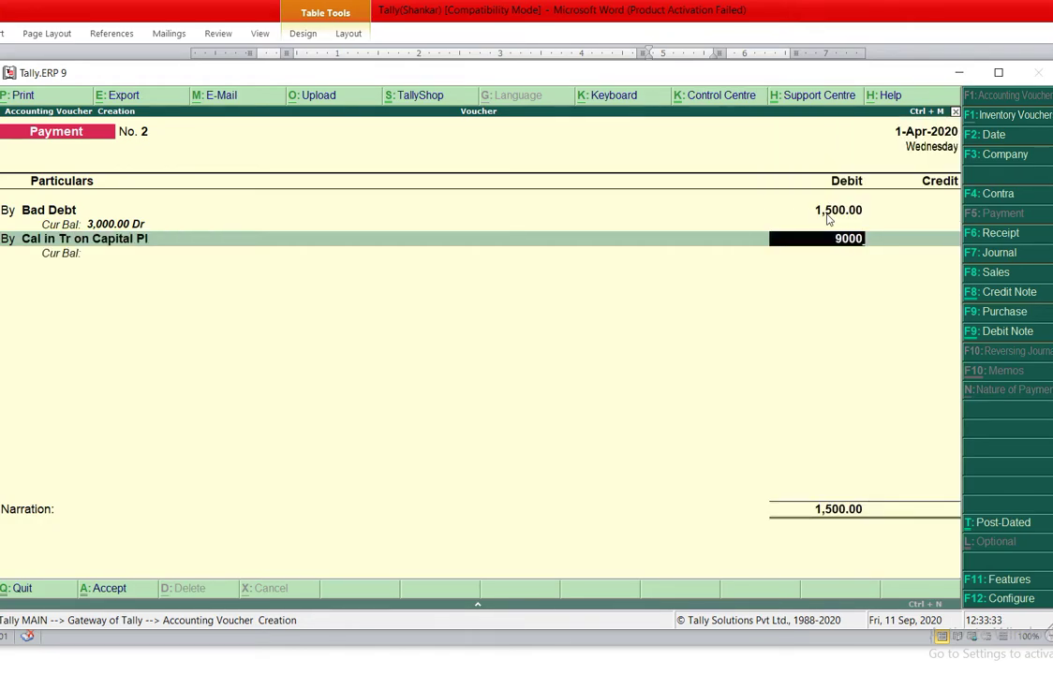
pyautogui.press('Return')
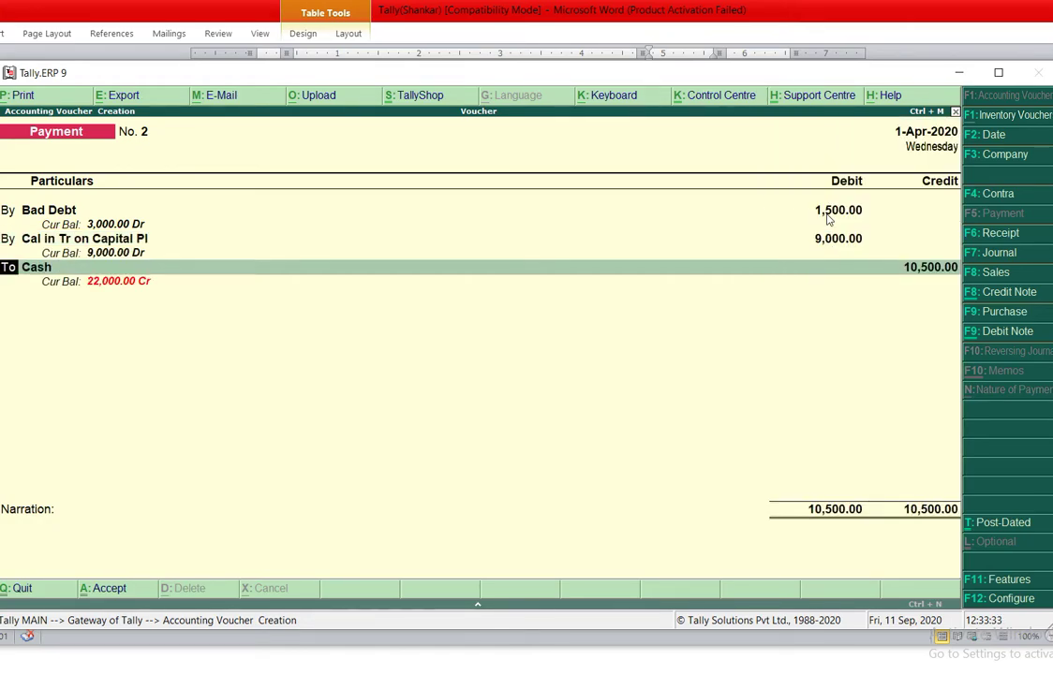
# - Add a debit line for Carriage Inword with 1,100, taking the amount from the Word trial balance
pyautogui.write('b')
pyautogui.press('Return')
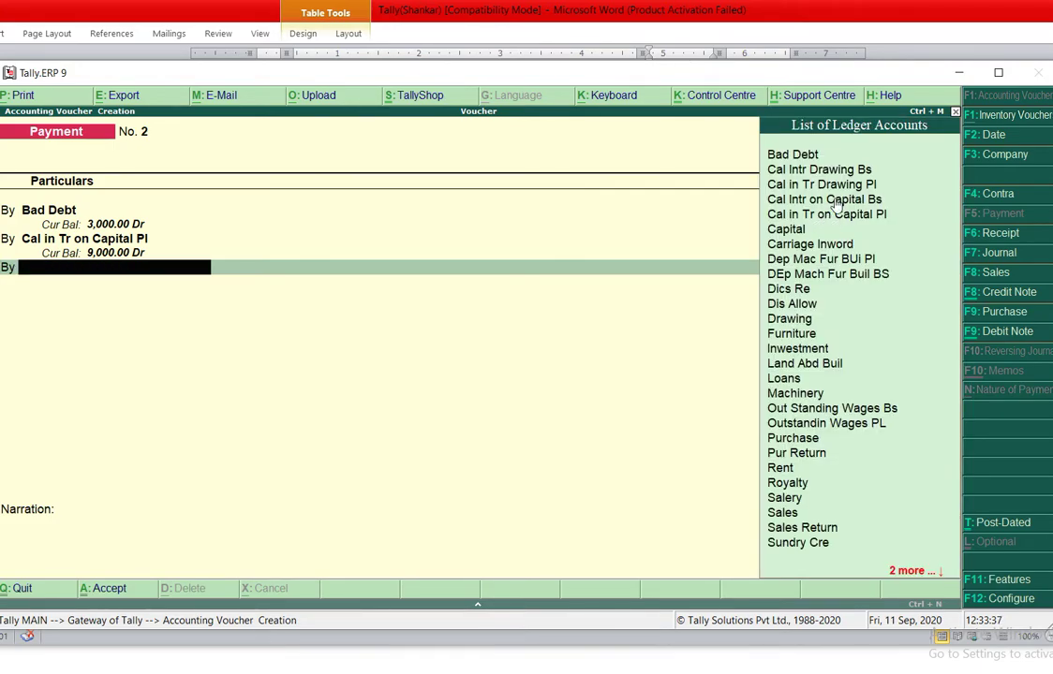
pyautogui.click(798, 245)
pyautogui.press('Return')
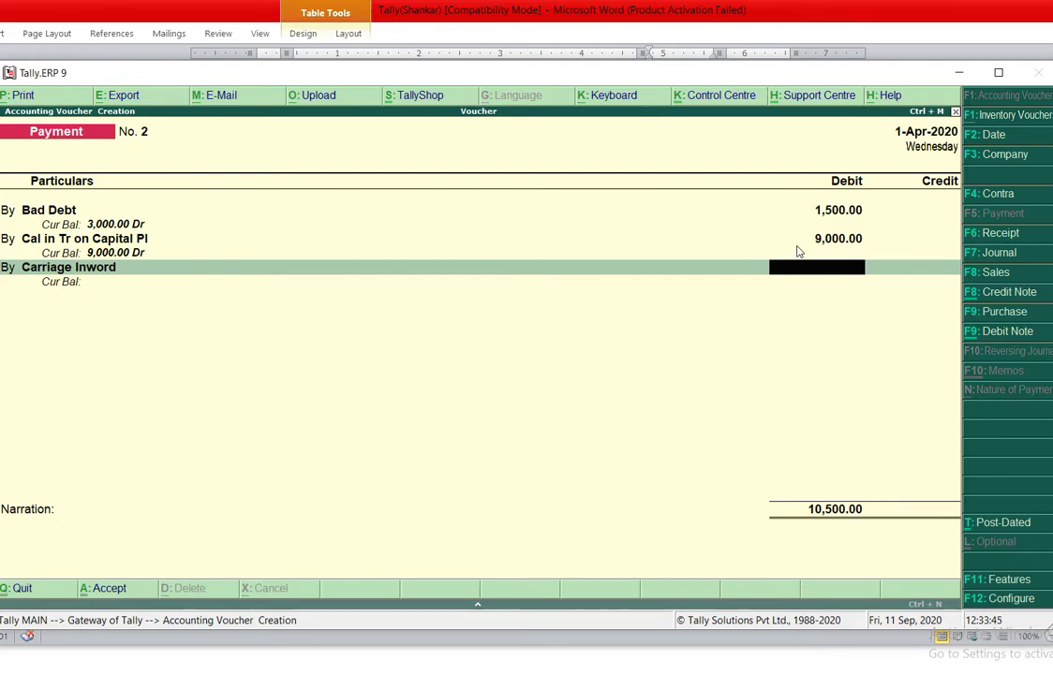
pyautogui.moveTo(815, 672)
pyautogui.click(815, 637)
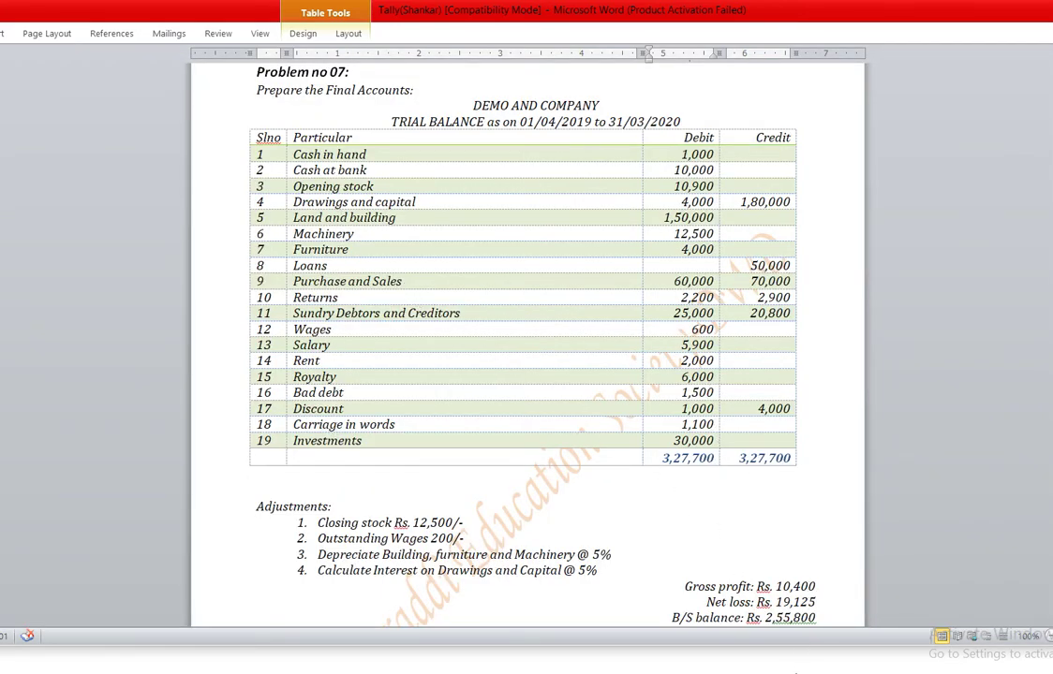
pyautogui.hotkey('alt', 'Tab')
pyautogui.write('1,100')
pyautogui.press('Return')
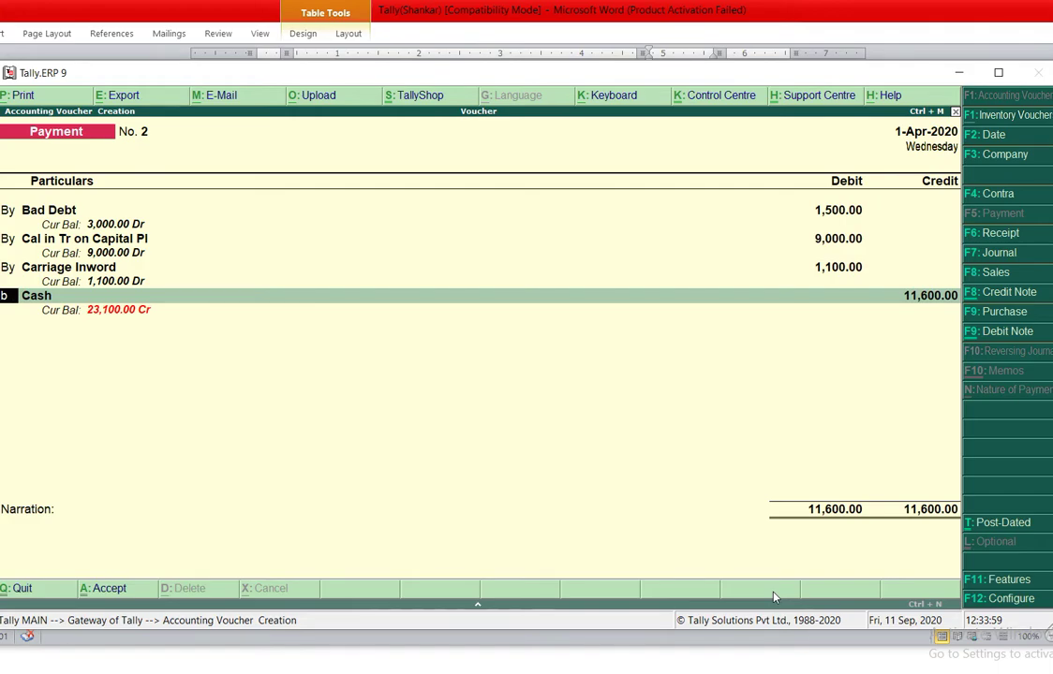
# - Add a debit line for Dis Allow with 1,000, checking the discount figure in the Word trial balance
pyautogui.press('b')
pyautogui.press('Return')
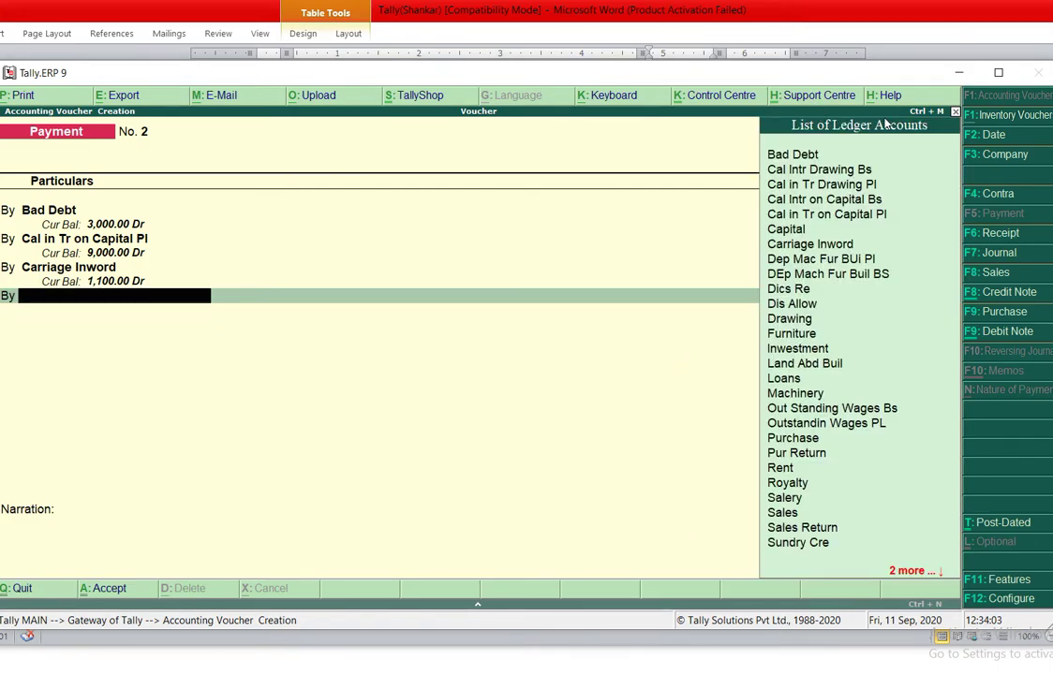
pyautogui.press('Down')
pyautogui.press('Down')
pyautogui.press('Down')
pyautogui.press('Down')
pyautogui.press('Down')
pyautogui.press('Down')
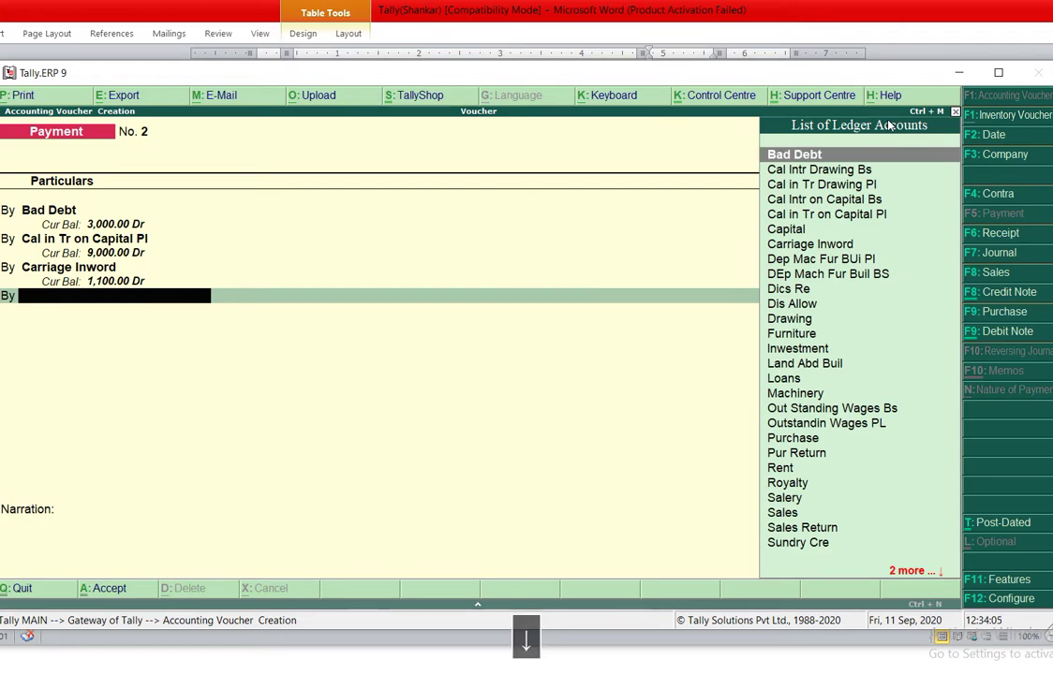
pyautogui.press('Down')
pyautogui.press('Down')
pyautogui.press('Down')
pyautogui.press('Down')
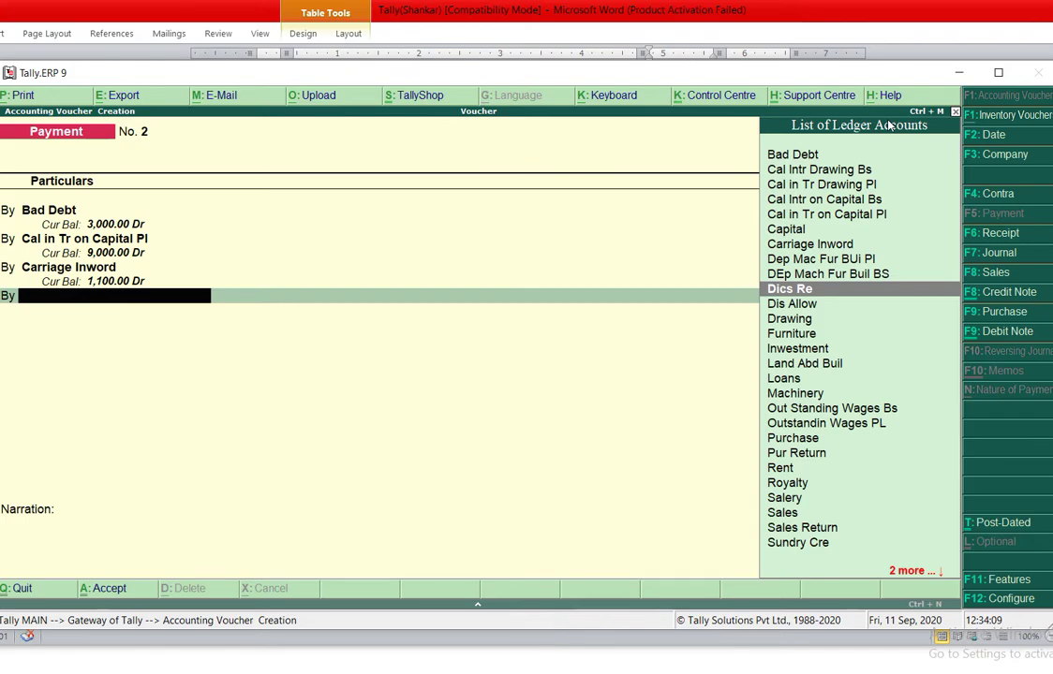
pyautogui.press('Down')
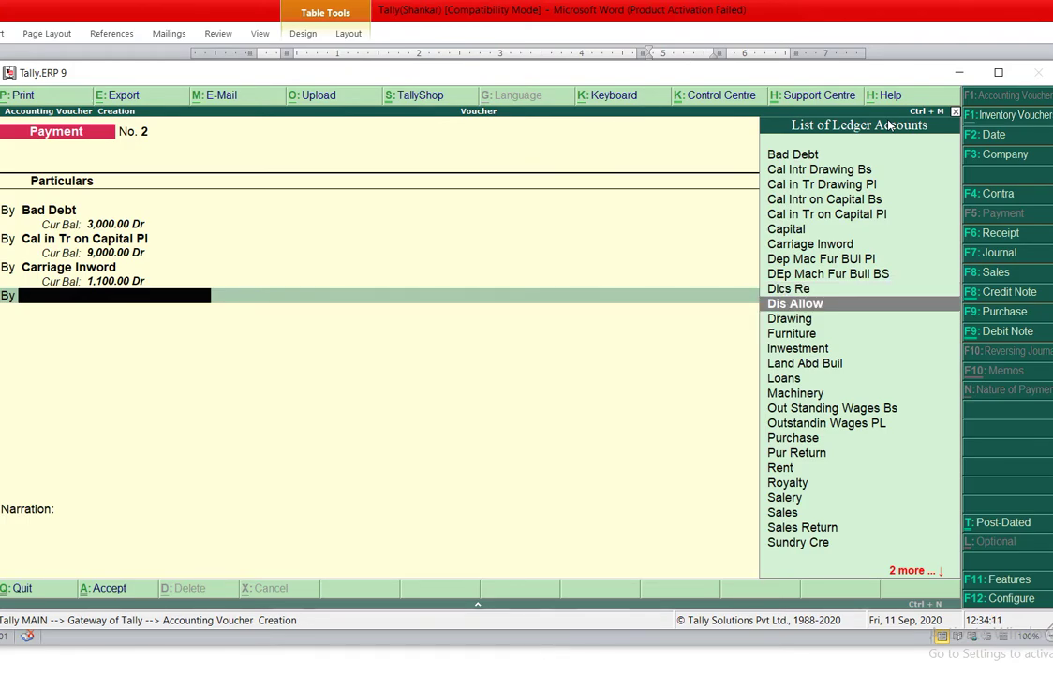
pyautogui.press('Return')
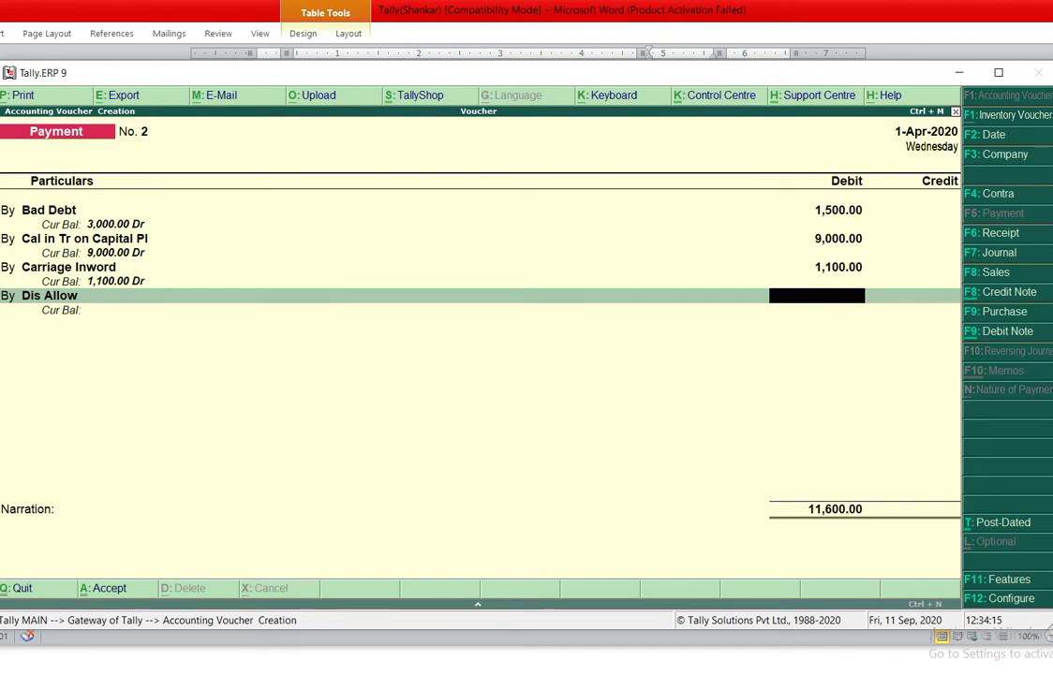
pyautogui.hotkey('alt', 'Tab')
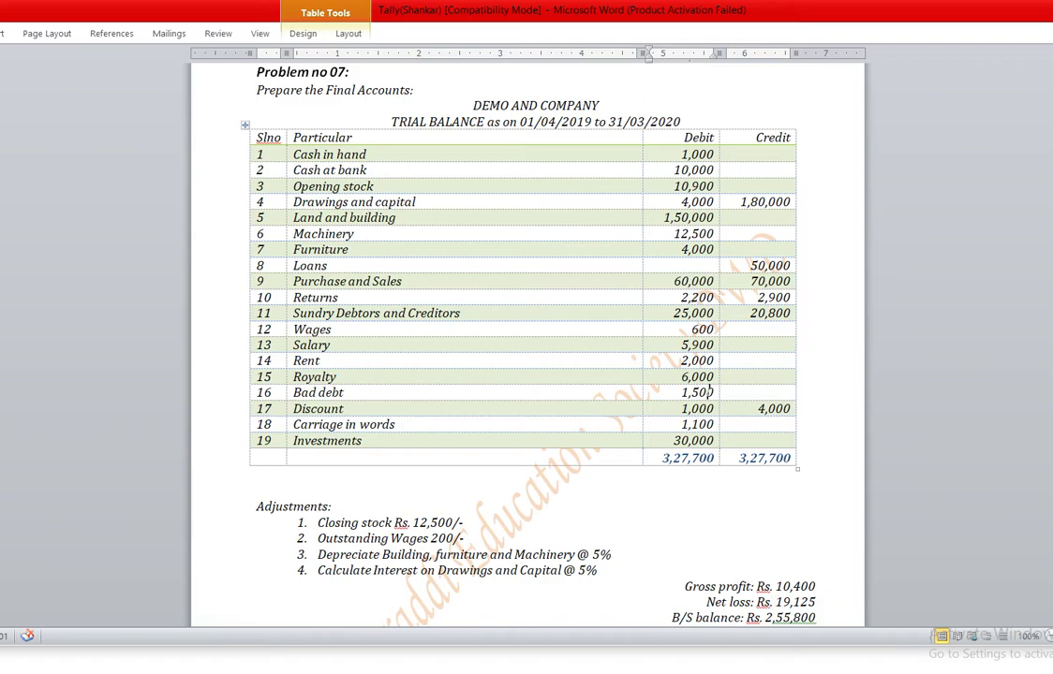
pyautogui.hotkey('alt', 'Tab')
pyautogui.write('1000')
pyautogui.press('Return')
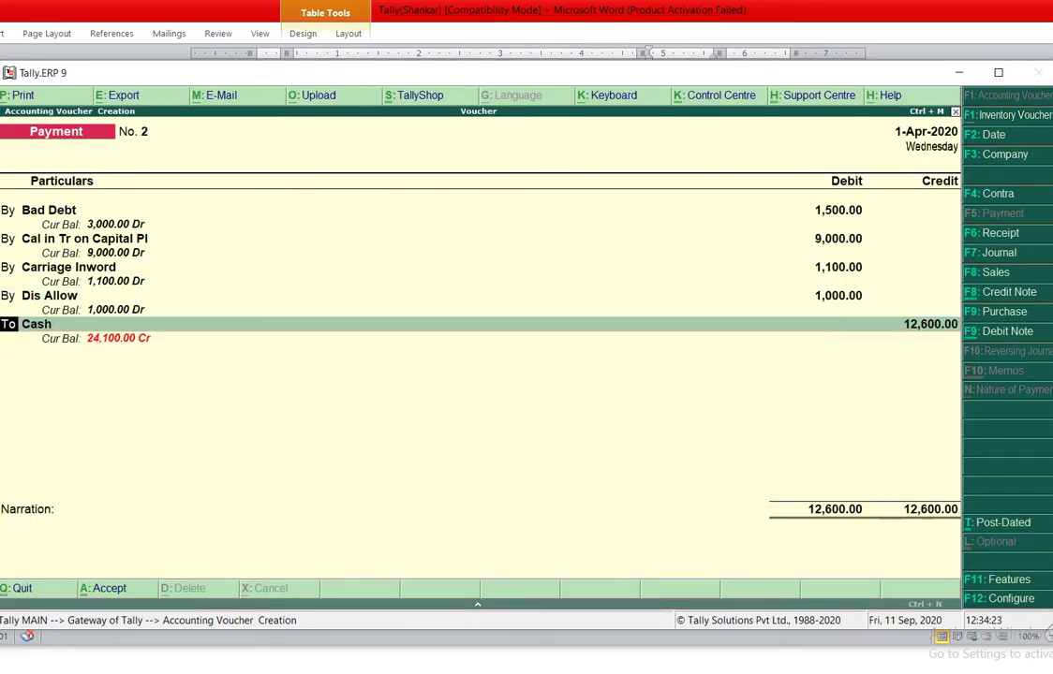
# - Add a debit line for the Outstandin Wages PL ledger with an amount of 200
pyautogui.write('b')
pyautogui.press('Return')
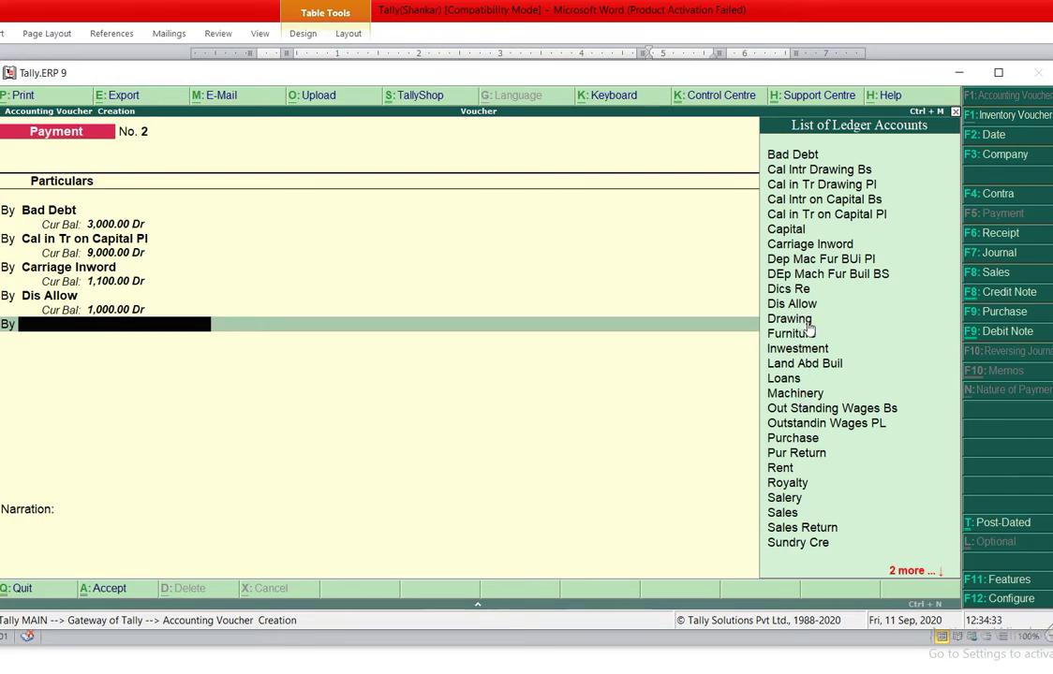
pyautogui.click(801, 424)
pyautogui.click(802, 426)
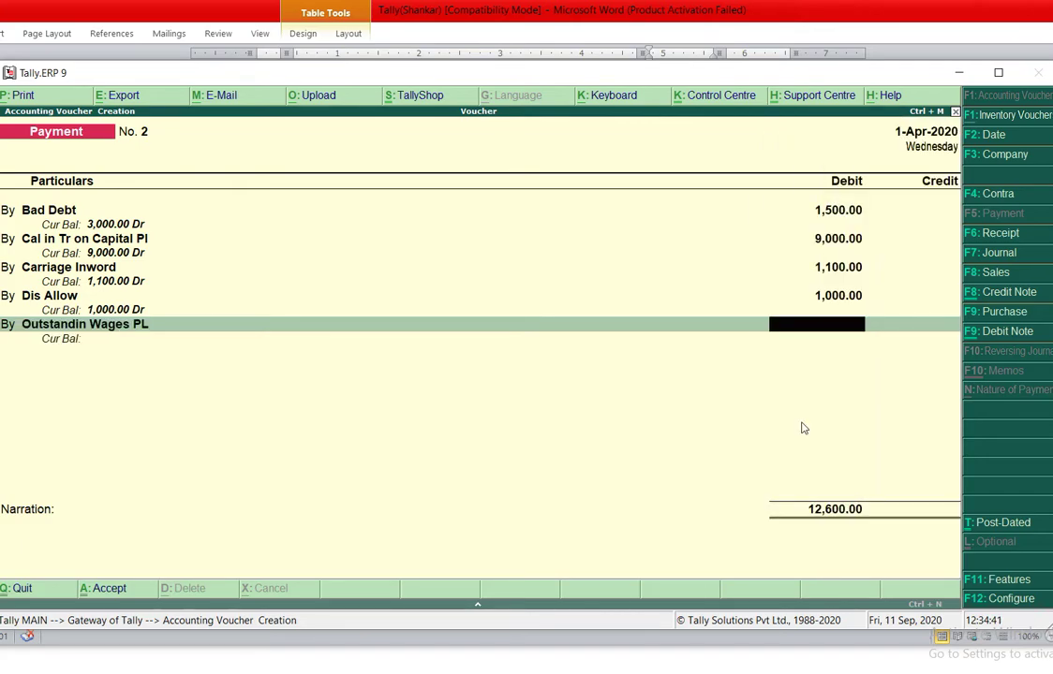
pyautogui.write('200')
pyautogui.press('Return')
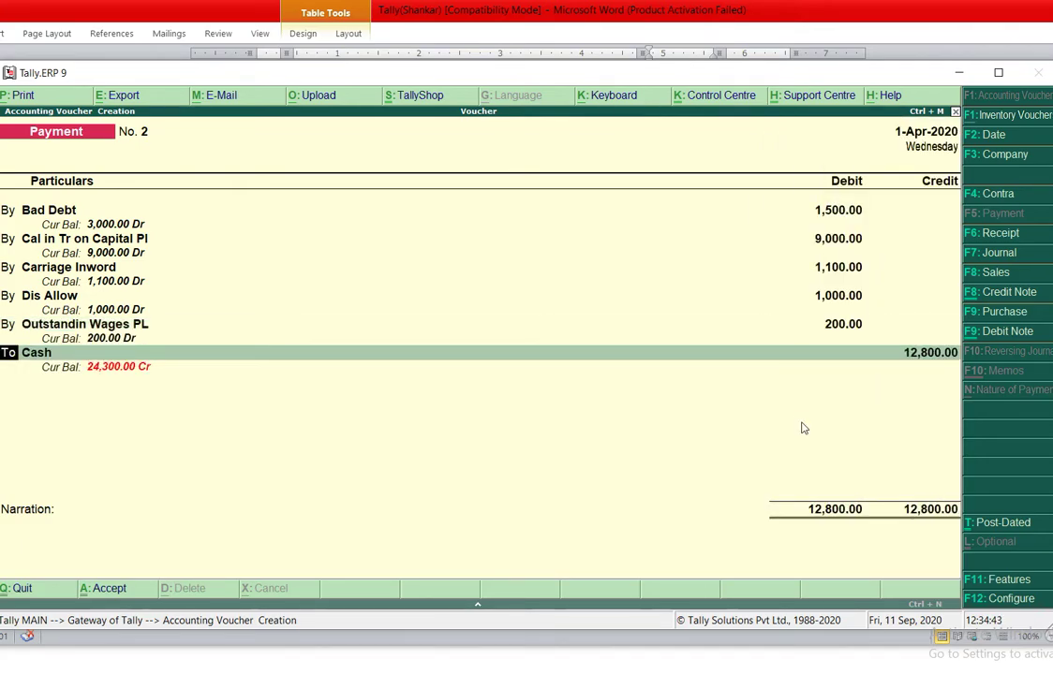
# - Add a debit line for Rent with 2,000, taking the amount from the Word trial balance
pyautogui.write('b')
pyautogui.press('Return')
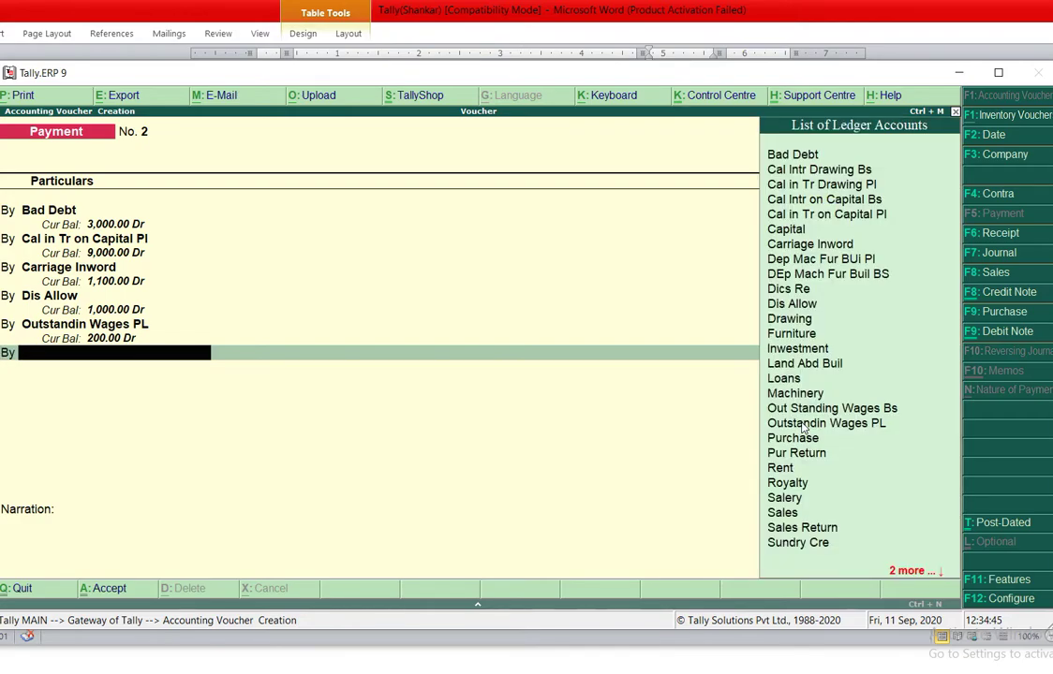
pyautogui.click(789, 473)
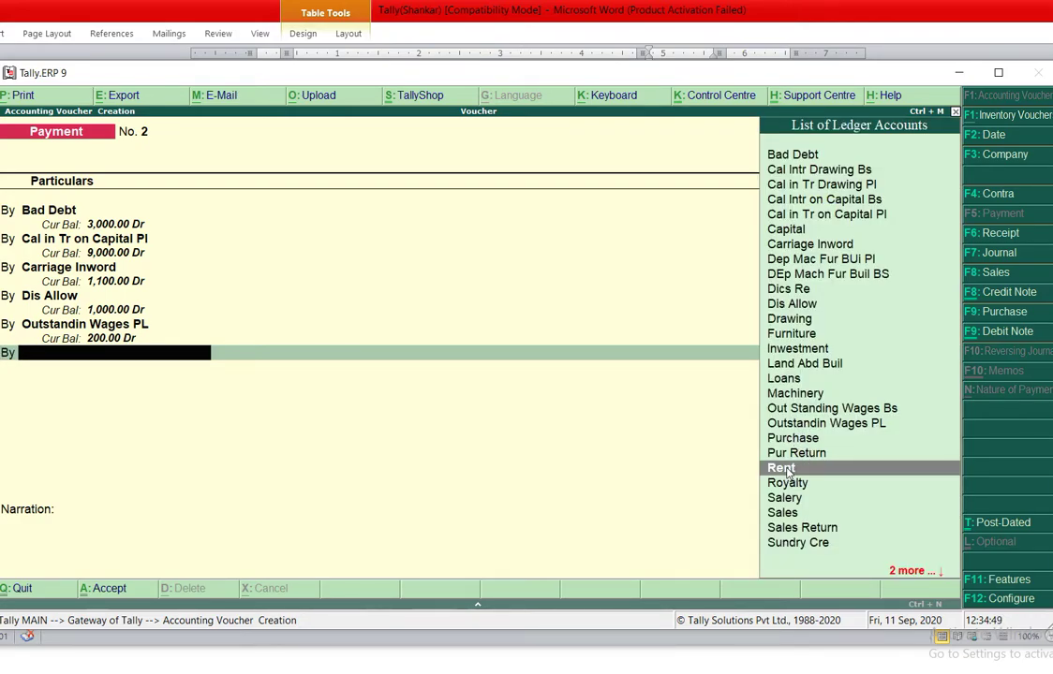
pyautogui.click(788, 473)
pyautogui.hotkey('alt', 'Tab')
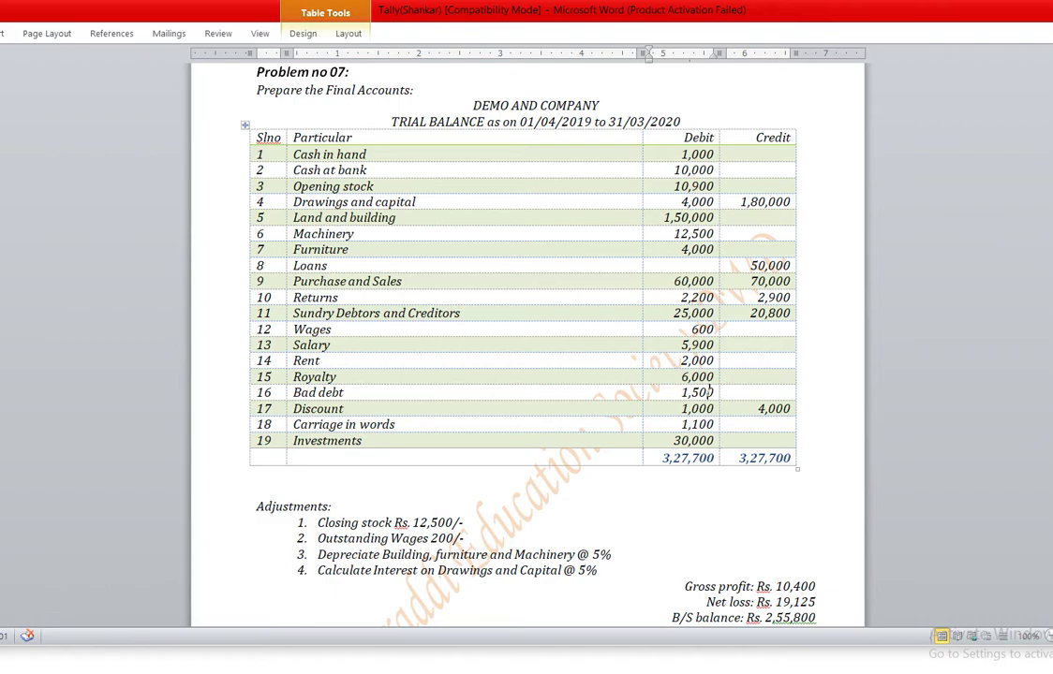
pyautogui.hotkey('alt', 'Tab')
pyautogui.write('2,00')
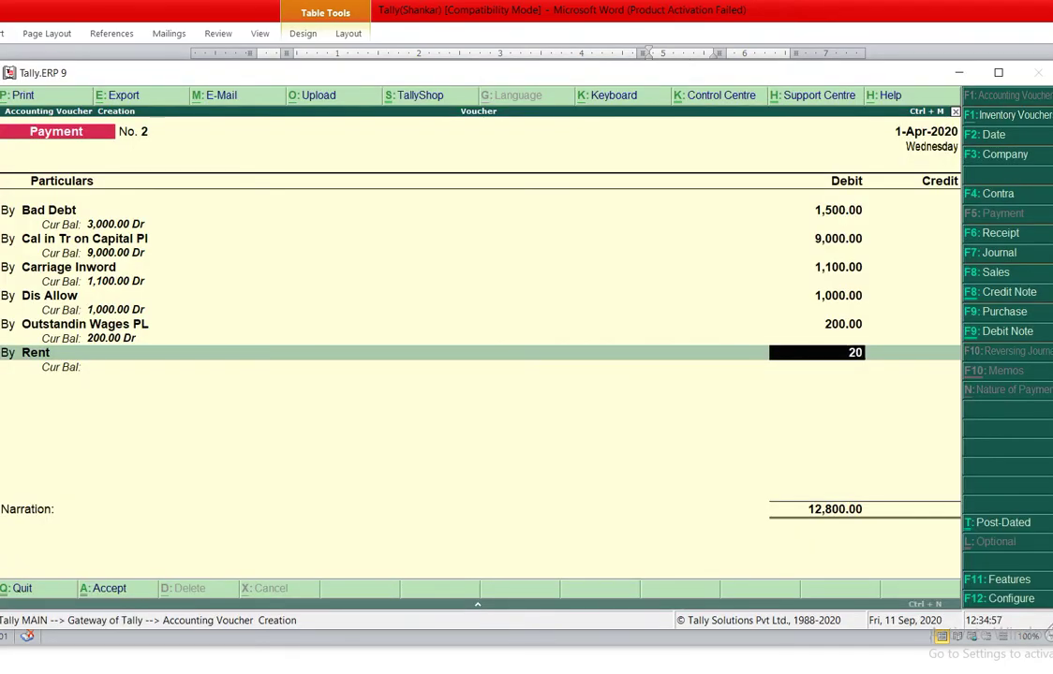
pyautogui.write('00')
pyautogui.press('Return')
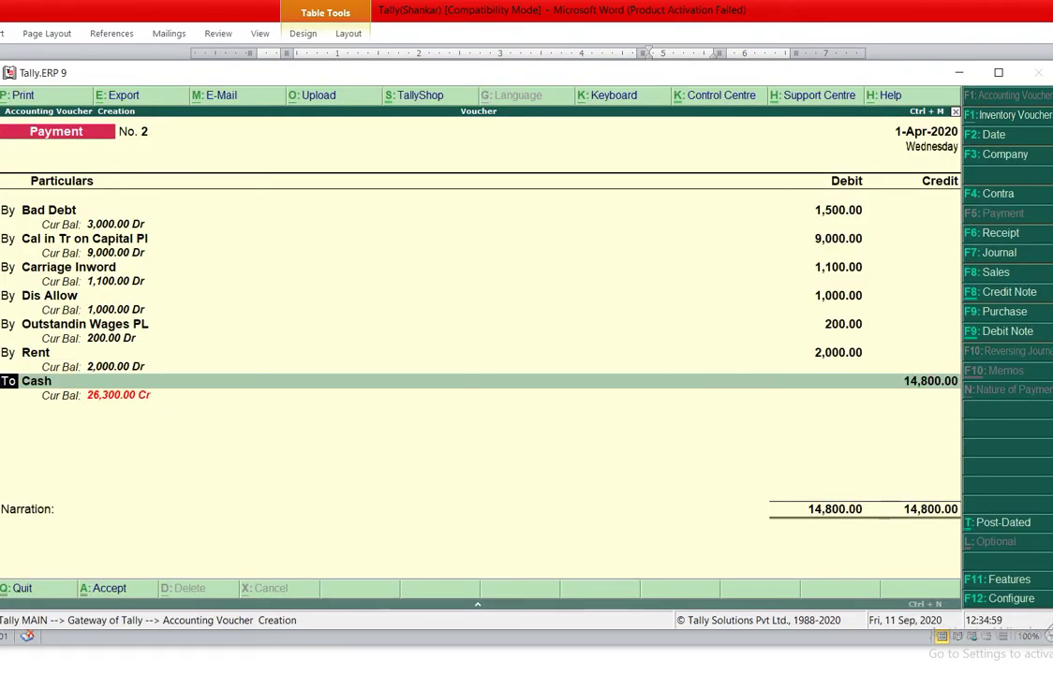
# - Add a debit line for Royalty with 6,000, taking the amount from the Word trial balance
pyautogui.write('b')
pyautogui.press('Return')
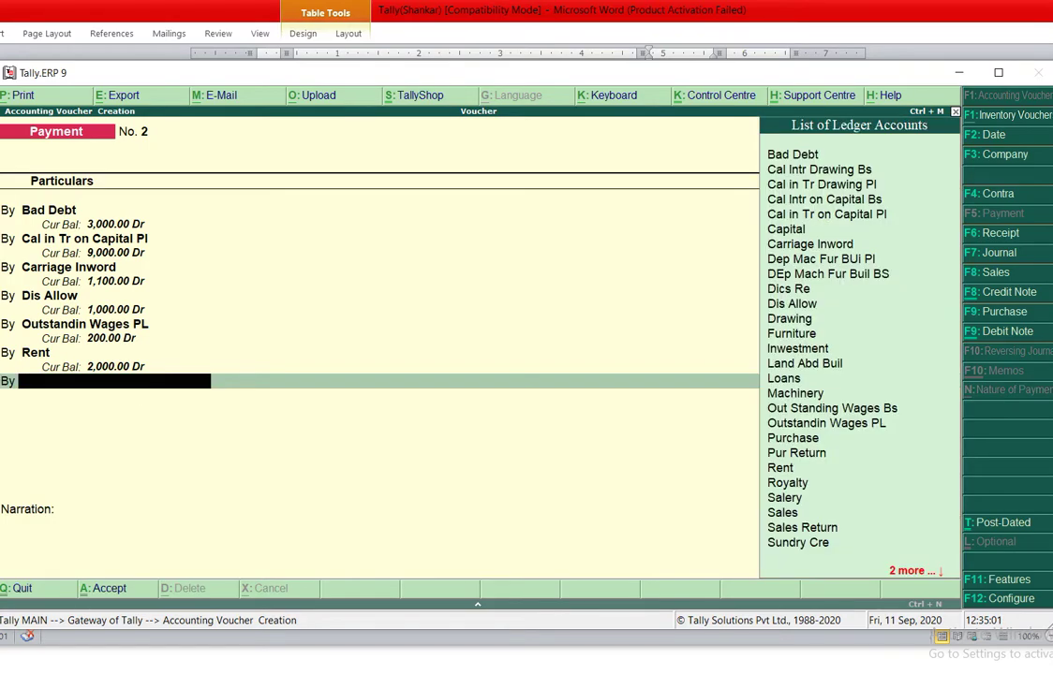
pyautogui.click(792, 487)
pyautogui.press('Return')
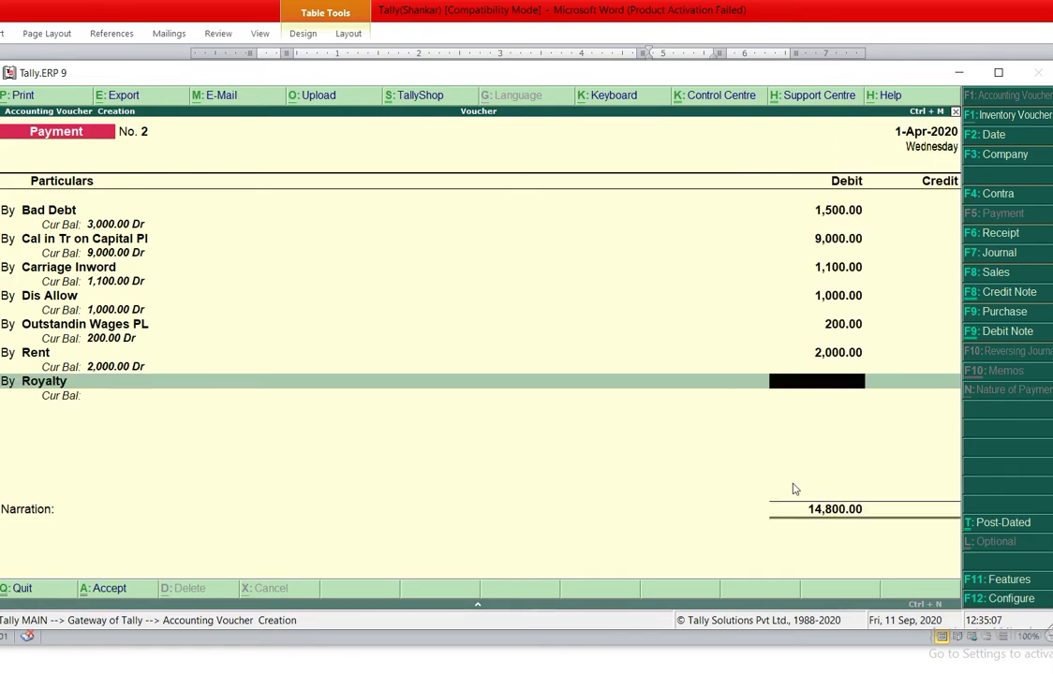
pyautogui.hotkey('alt', 'Tab')
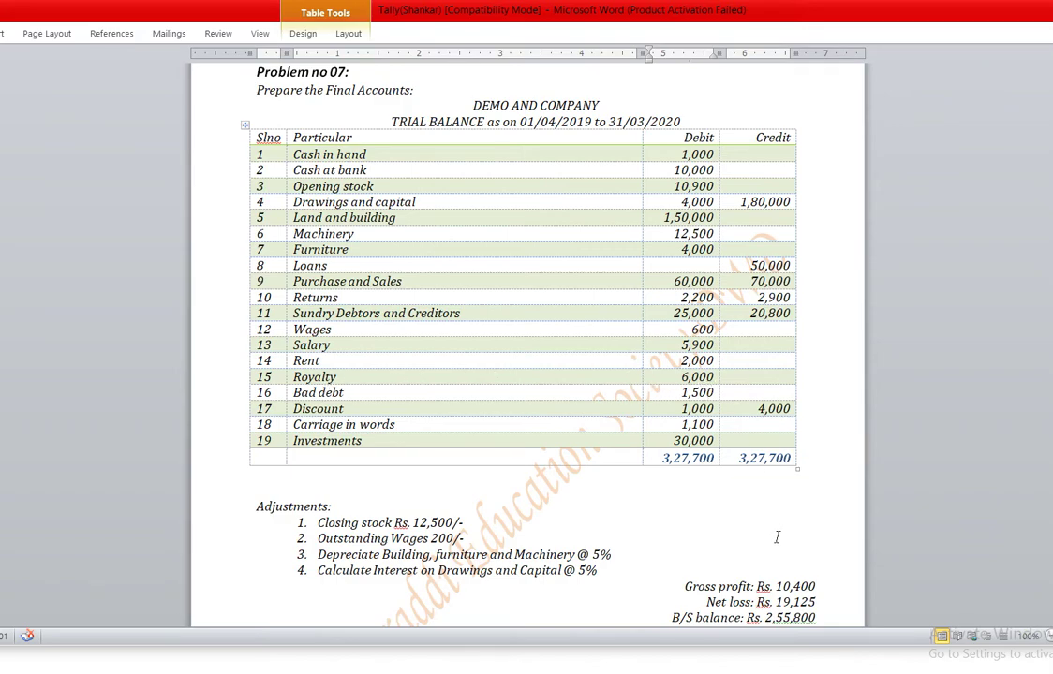
pyautogui.hotkey('alt', 'Tab')
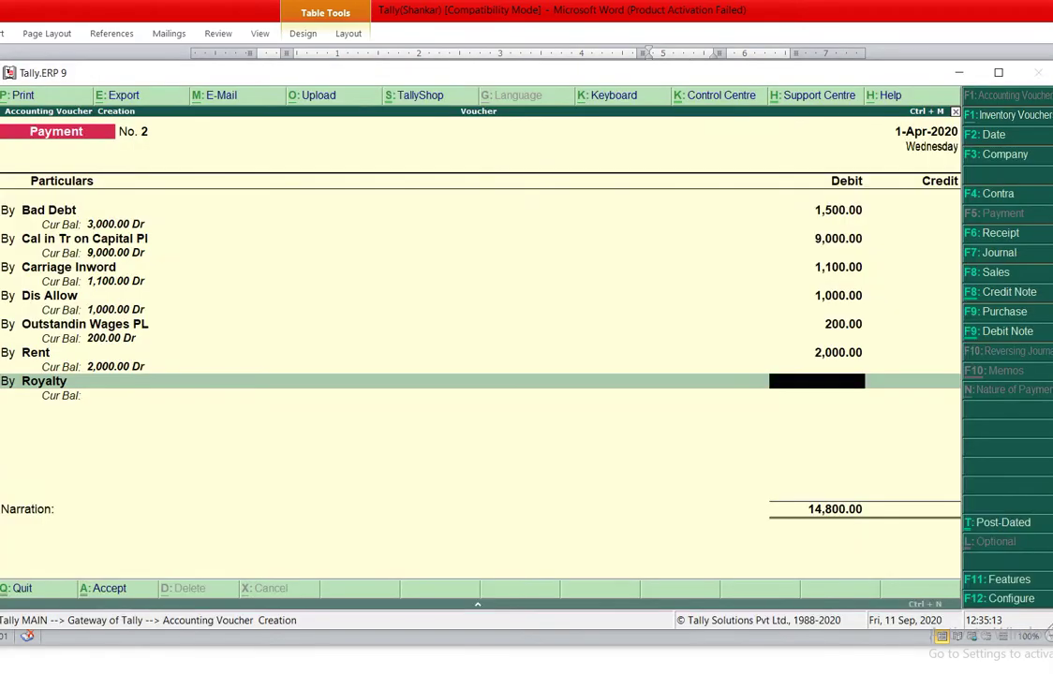
pyautogui.write('6,000')
pyautogui.press('Return')
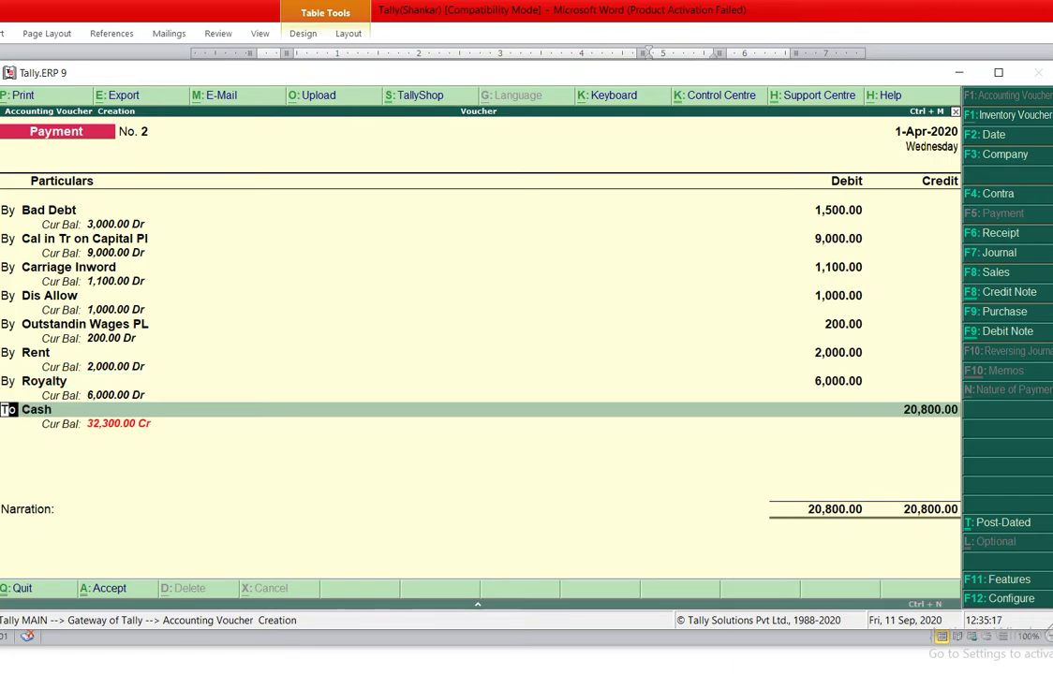
# - Add a debit line for the Salery ledger with 5,900, looking up the salary amount in the Word trial balance
pyautogui.press('Return')
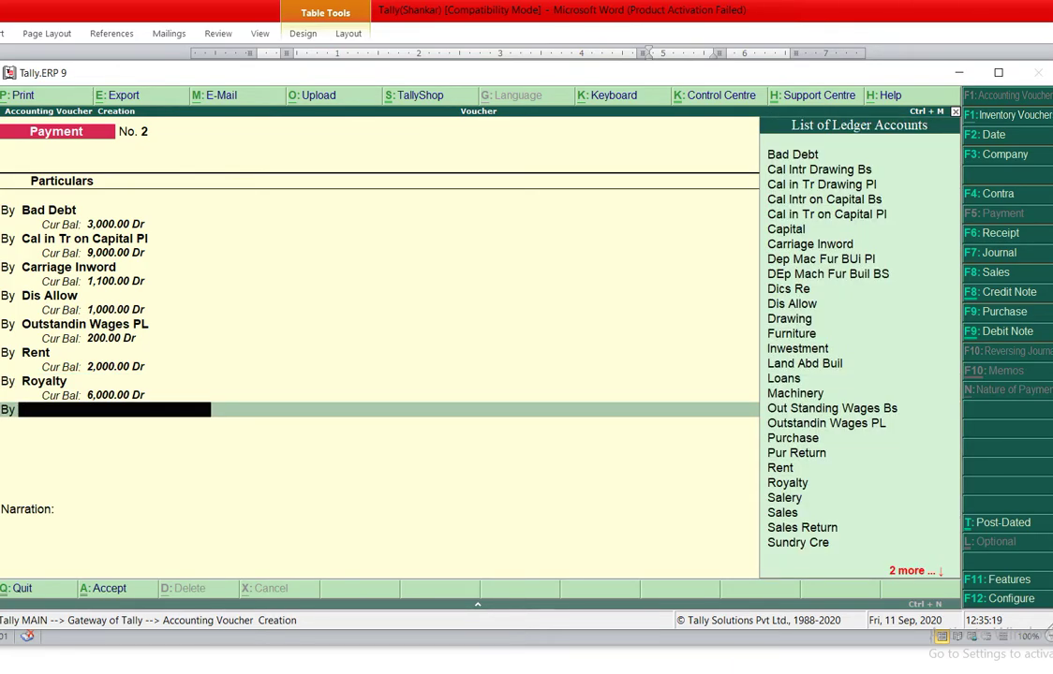
pyautogui.click(793, 500)
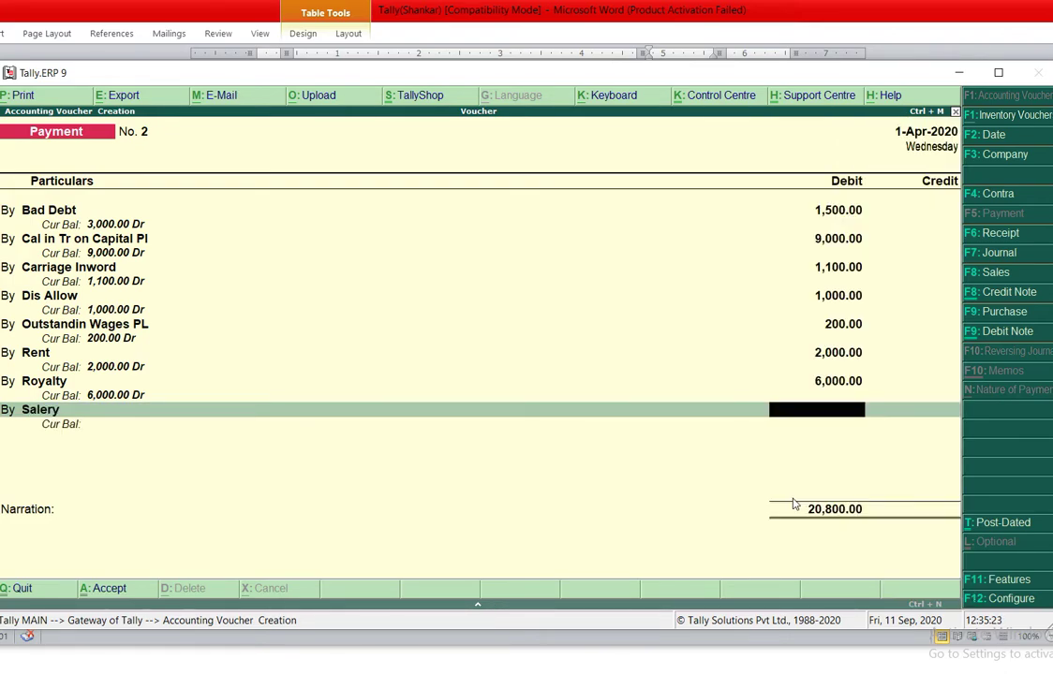
pyautogui.hotkey('alt', 'Tab')
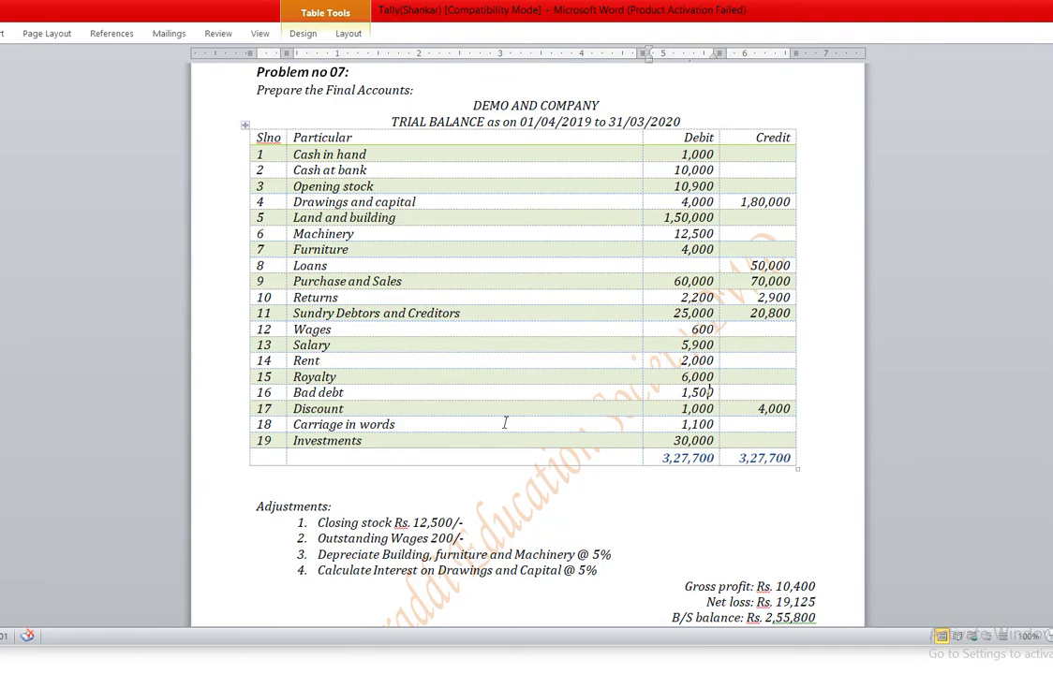
pyautogui.doubleClick(710, 344)
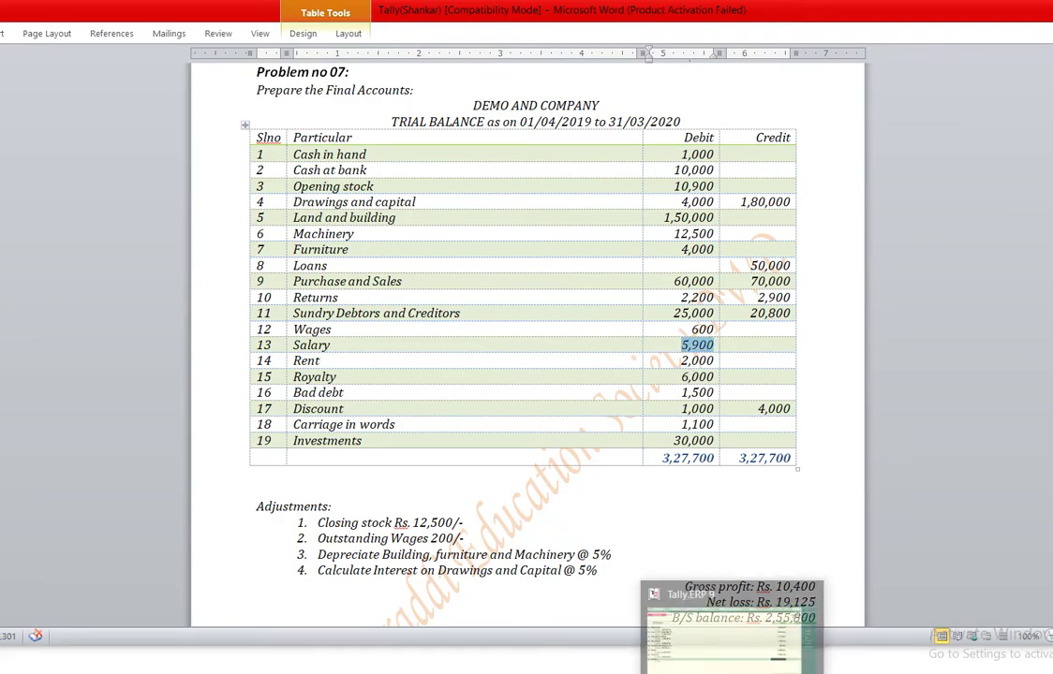
pyautogui.click(775, 648)
pyautogui.write('5900')
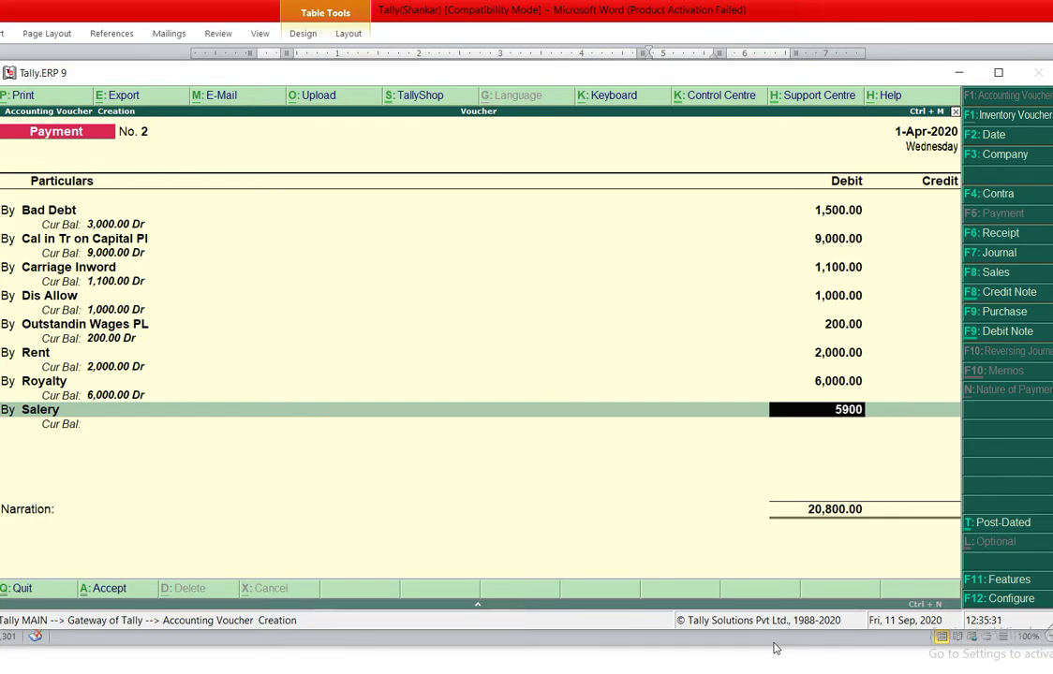
pyautogui.press('Return')
# - Add a debit line for the Wages ledger with 600, checking the wages amount in the Word trial balance
pyautogui.write('b')
pyautogui.press('Return')
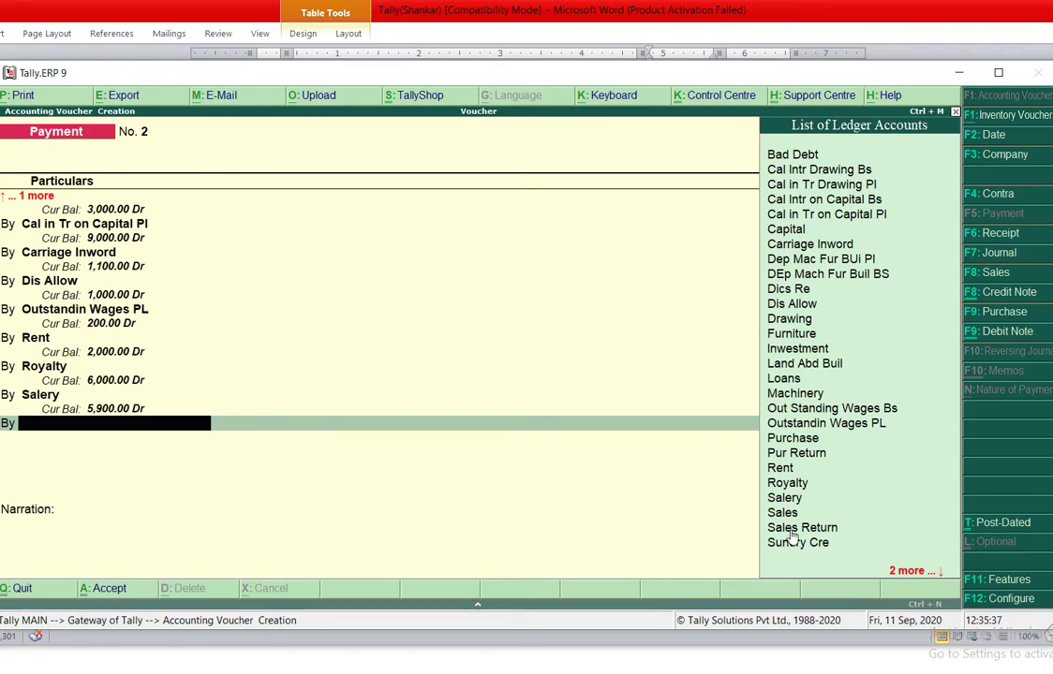
pyautogui.press('Down')
pyautogui.press('Down')
pyautogui.press('Down')
pyautogui.press('Down')
pyautogui.press('Down')
pyautogui.press('Down')
pyautogui.press('Down')
pyautogui.press('Down')
pyautogui.press('Down')
pyautogui.press('Down')
pyautogui.press('Down')
pyautogui.press('Down')
pyautogui.press('Down')
pyautogui.press('Down')
pyautogui.press('Down')
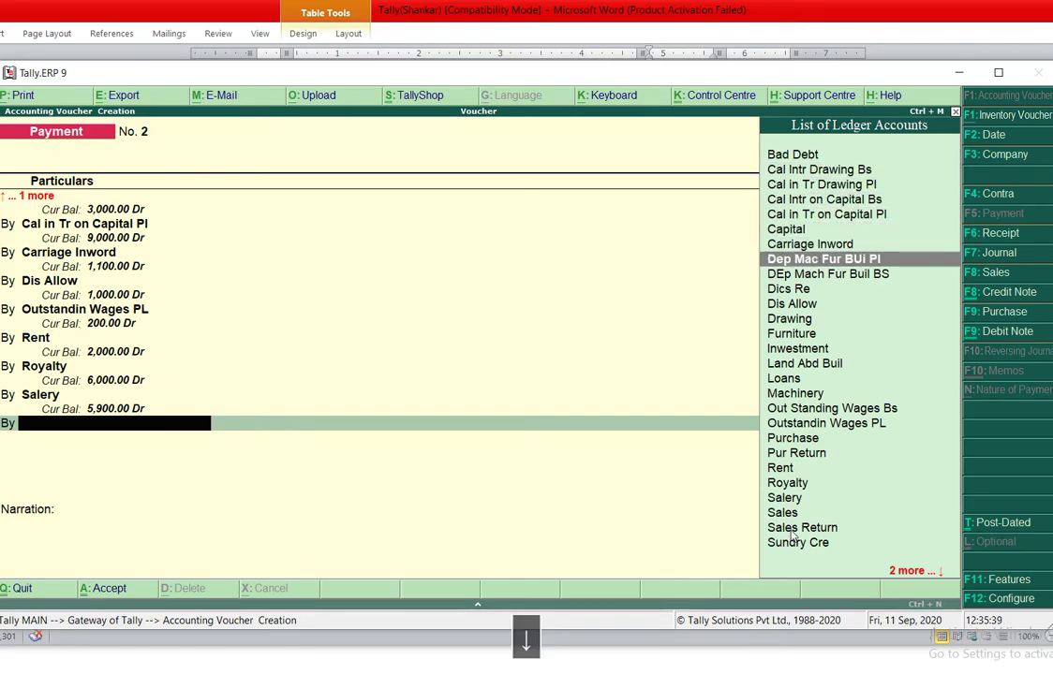
pyautogui.press('Down')
pyautogui.press('Down')
pyautogui.press('Down')
pyautogui.press('Down')
pyautogui.press('Down')
pyautogui.press('Down')
pyautogui.press('Down')
pyautogui.press('Down')
pyautogui.press('Down')
pyautogui.press('Down')
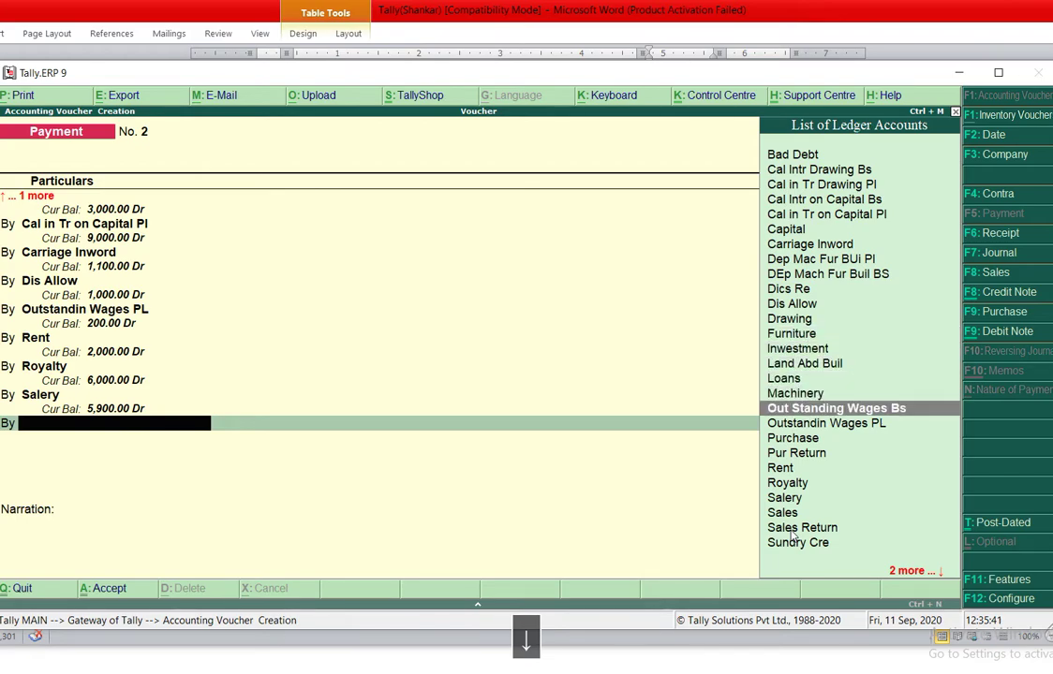
pyautogui.press('Down')
pyautogui.press('Down')
pyautogui.press('Down')
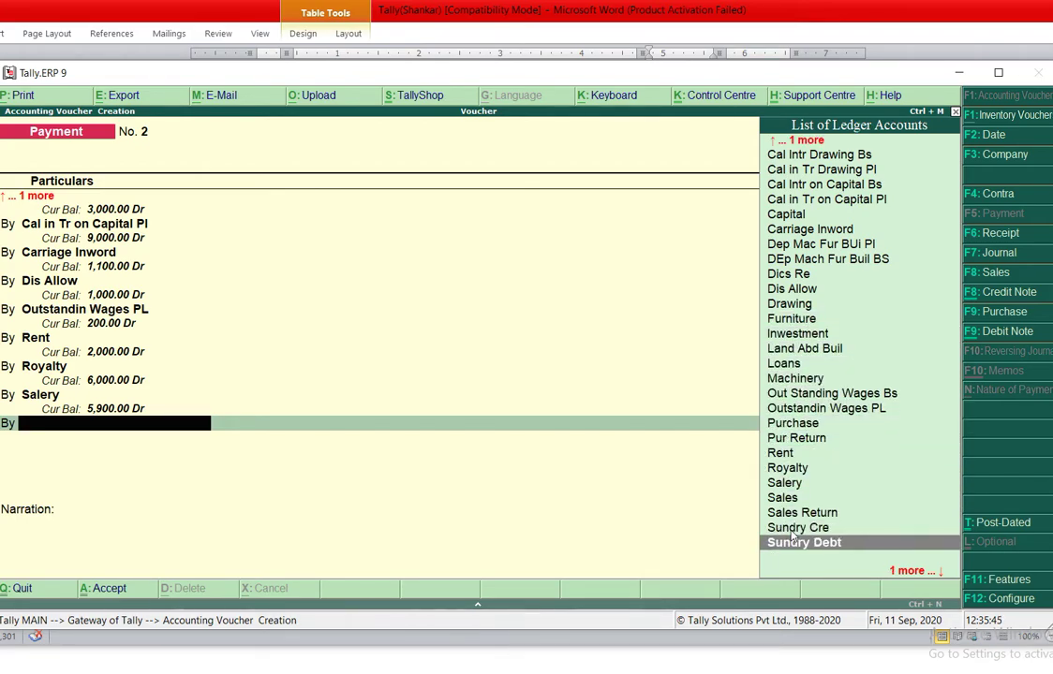
pyautogui.press('Down')
pyautogui.press('Down')
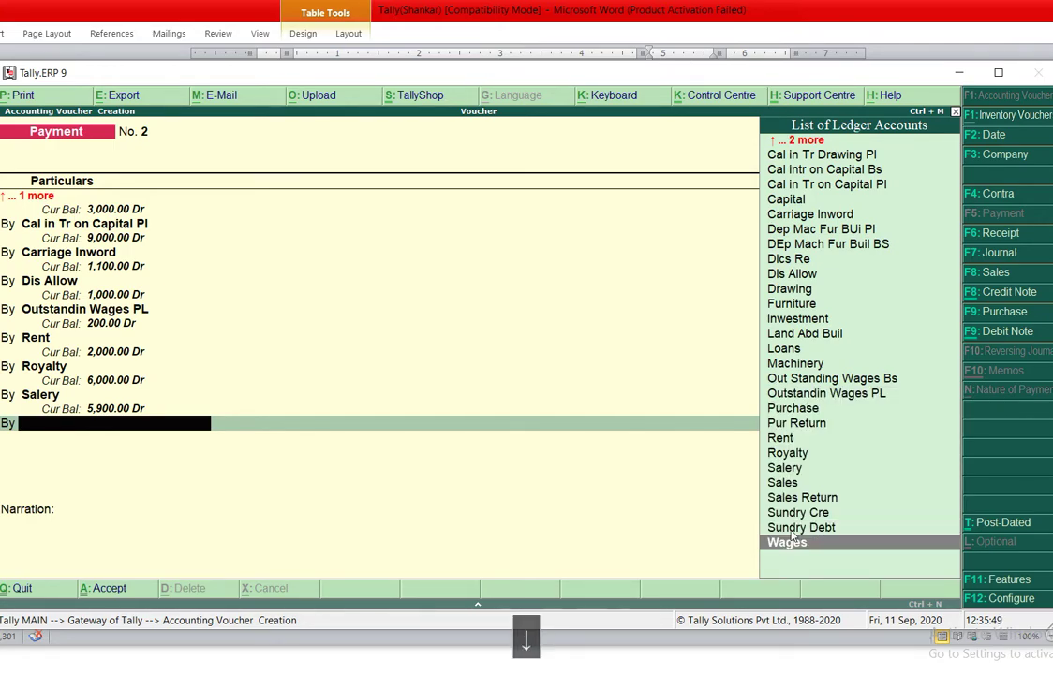
pyautogui.press('Return')
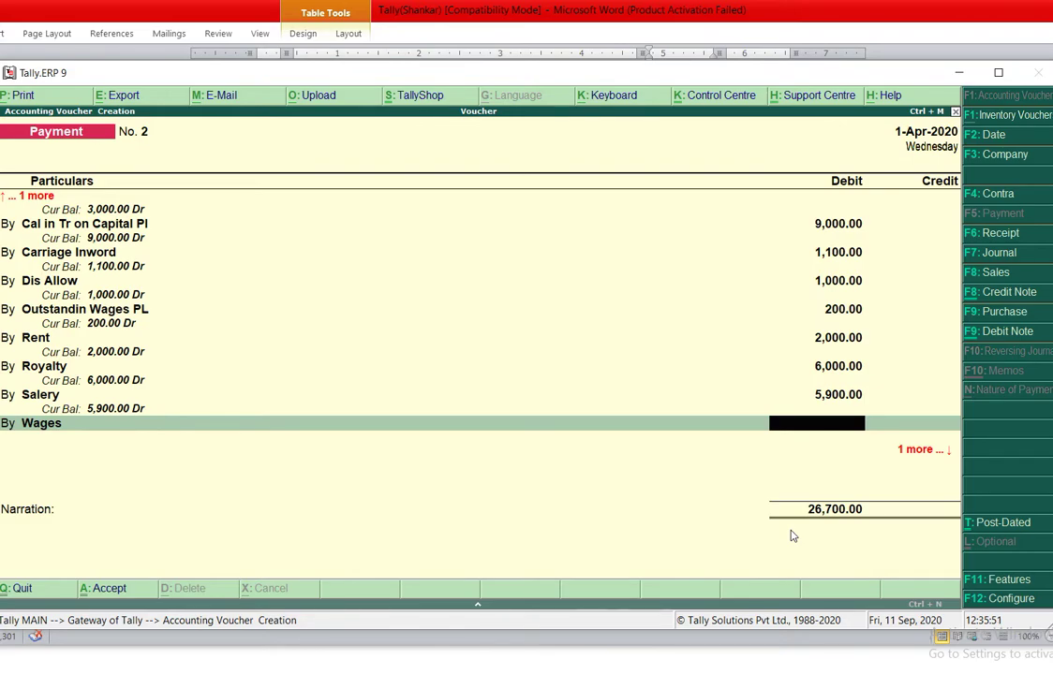
pyautogui.write('600')
pyautogui.hotkey('alt', 'Tab')
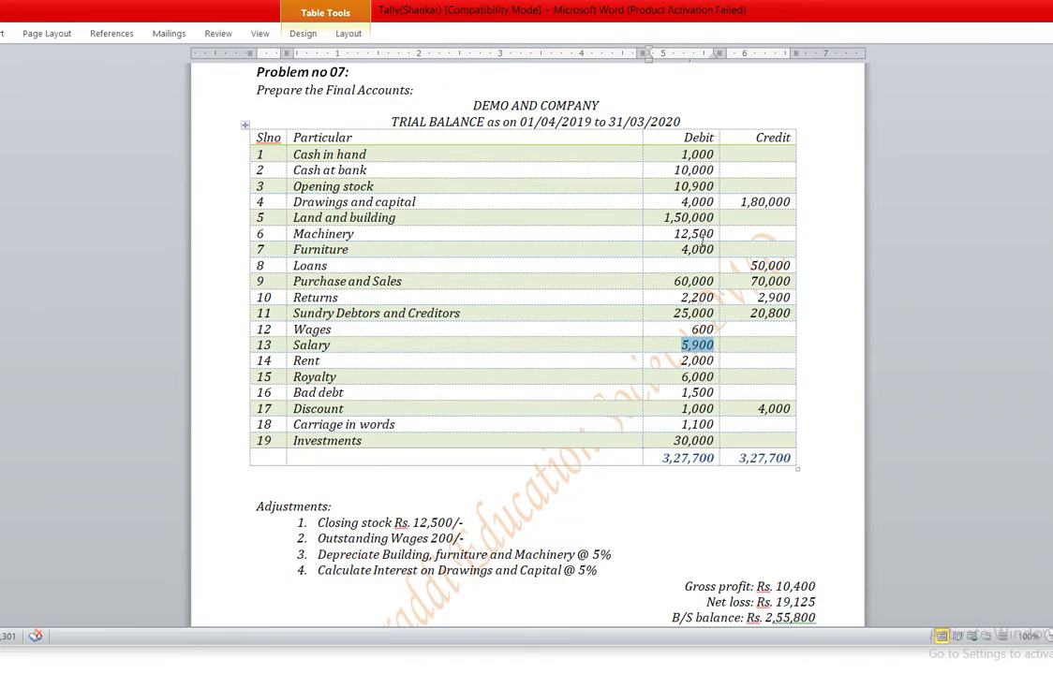
pyautogui.moveTo(715, 330); pyautogui.dragTo(700, 329)
pyautogui.press('Return')
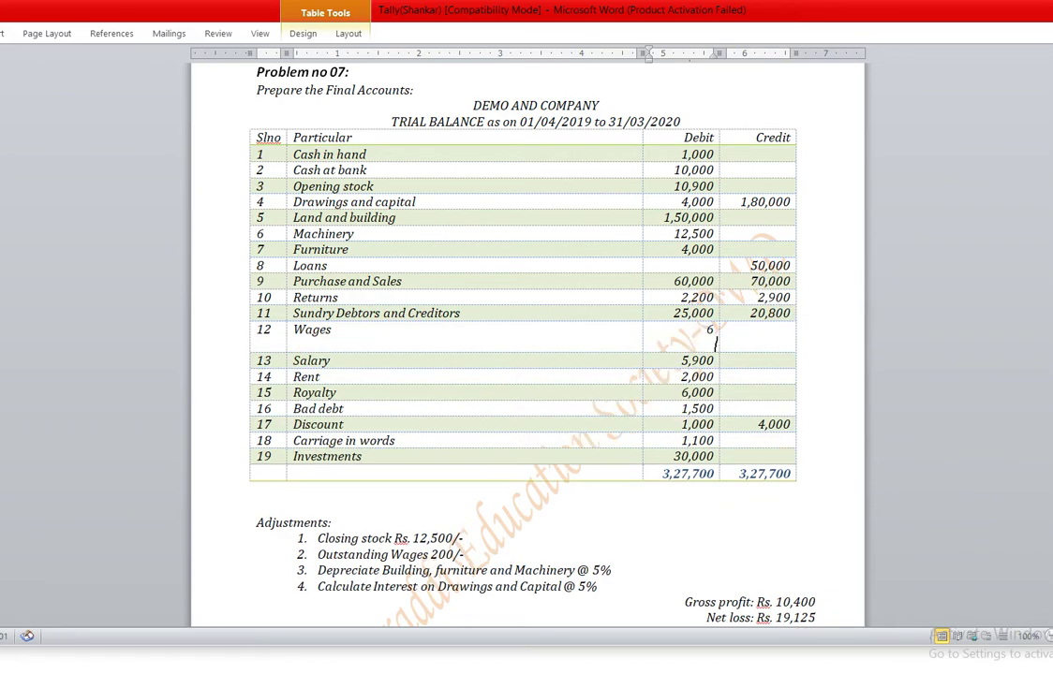
pyautogui.hotkey('ctrl', 'z')
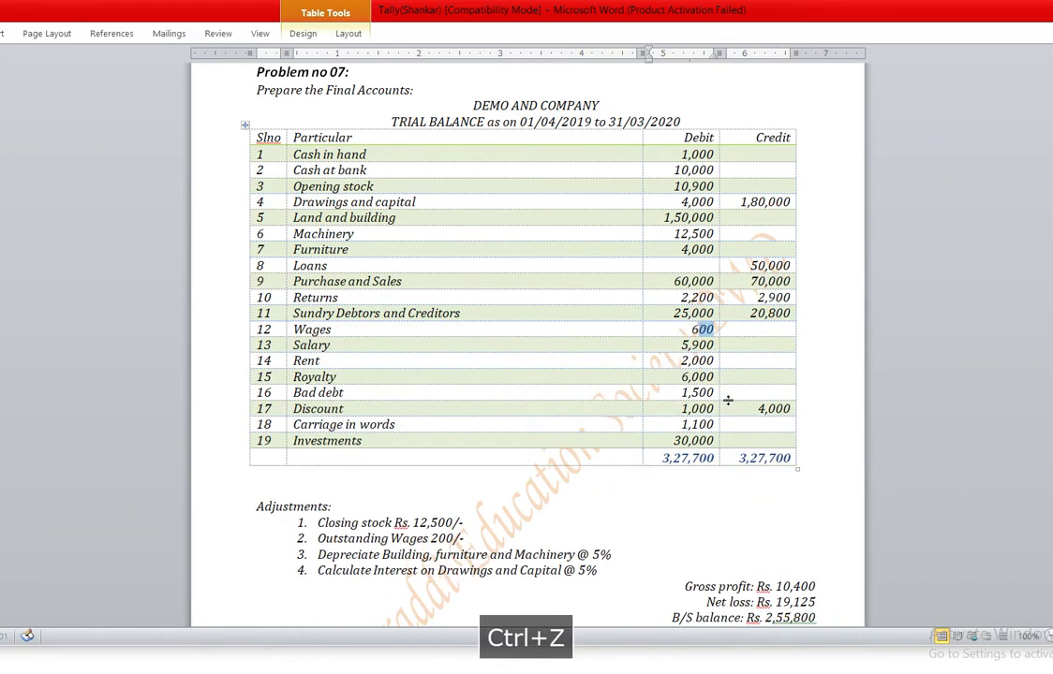
pyautogui.hotkey('alt', 'Tab')
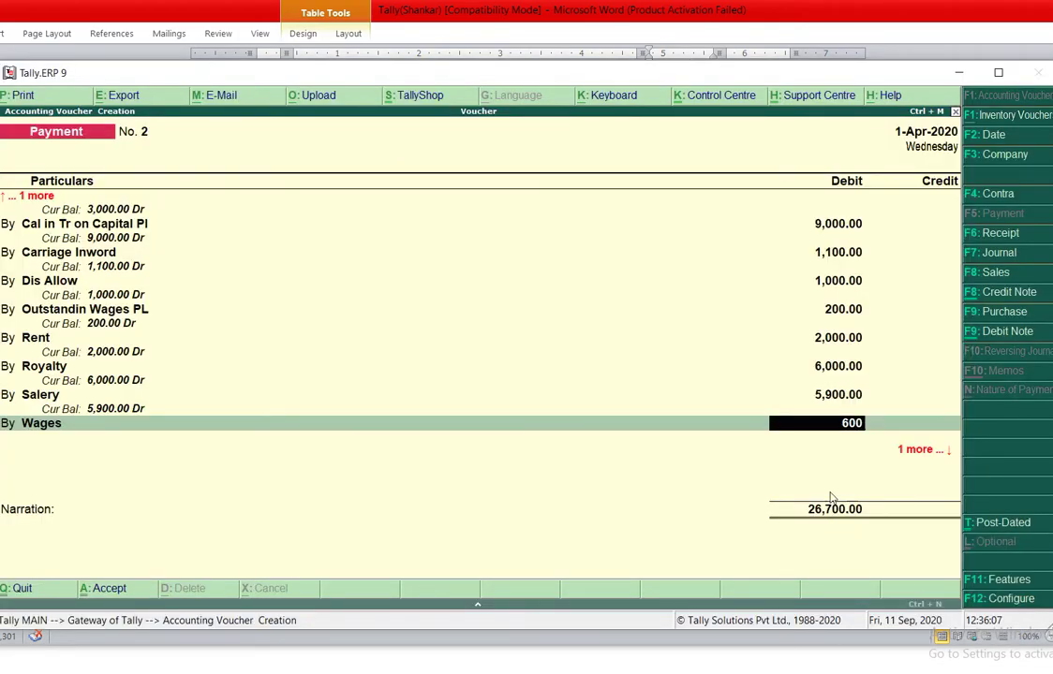
pyautogui.press('Return')
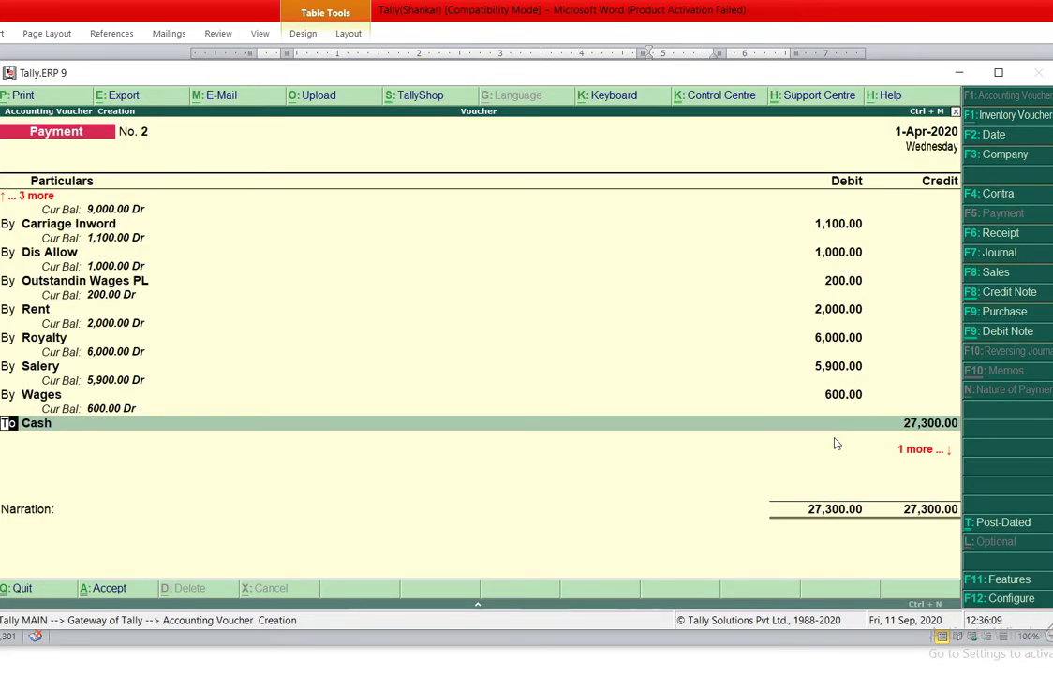
# - Add a debit line for the Dep Mac Fur BUi Pl ledger with an amount of 8,325
pyautogui.press('Return')
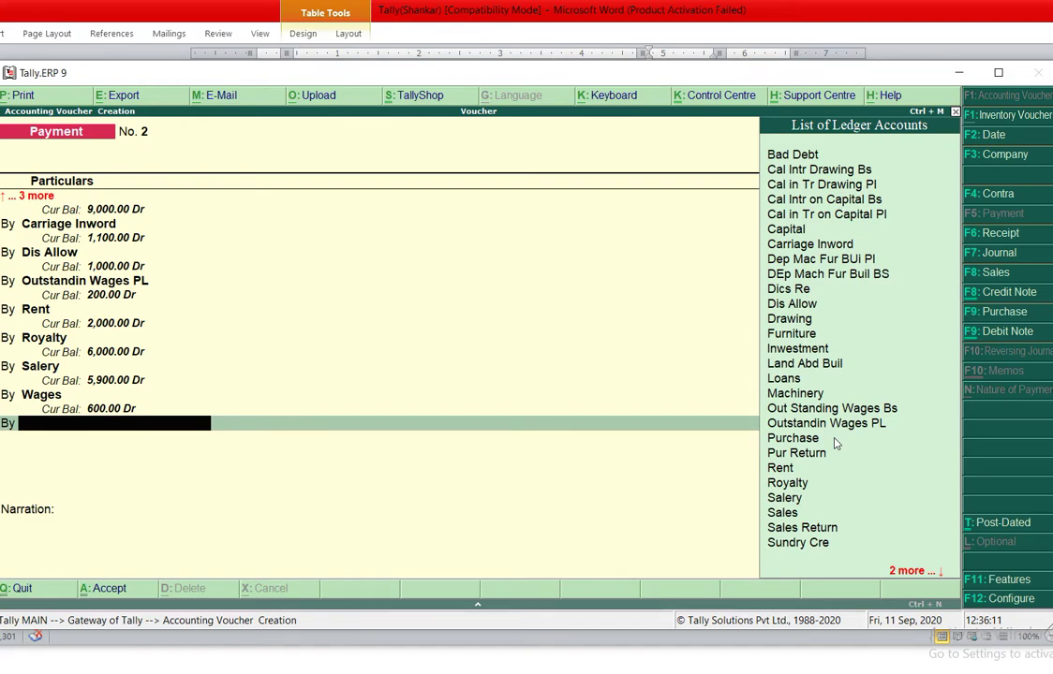
pyautogui.press('shift')
pyautogui.press('Down')
pyautogui.press('Down')
pyautogui.press('Down')
pyautogui.press('Down')
pyautogui.press('Down')
pyautogui.press('Down')
pyautogui.press('Down')
pyautogui.press('Down')
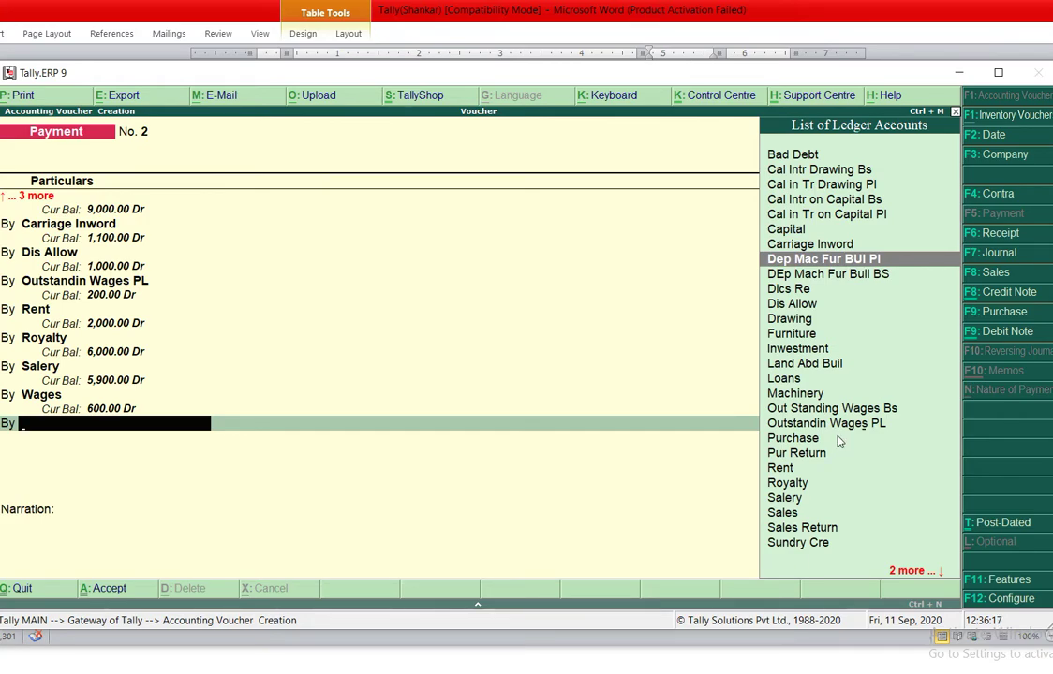
pyautogui.press('Return')
pyautogui.write('832')
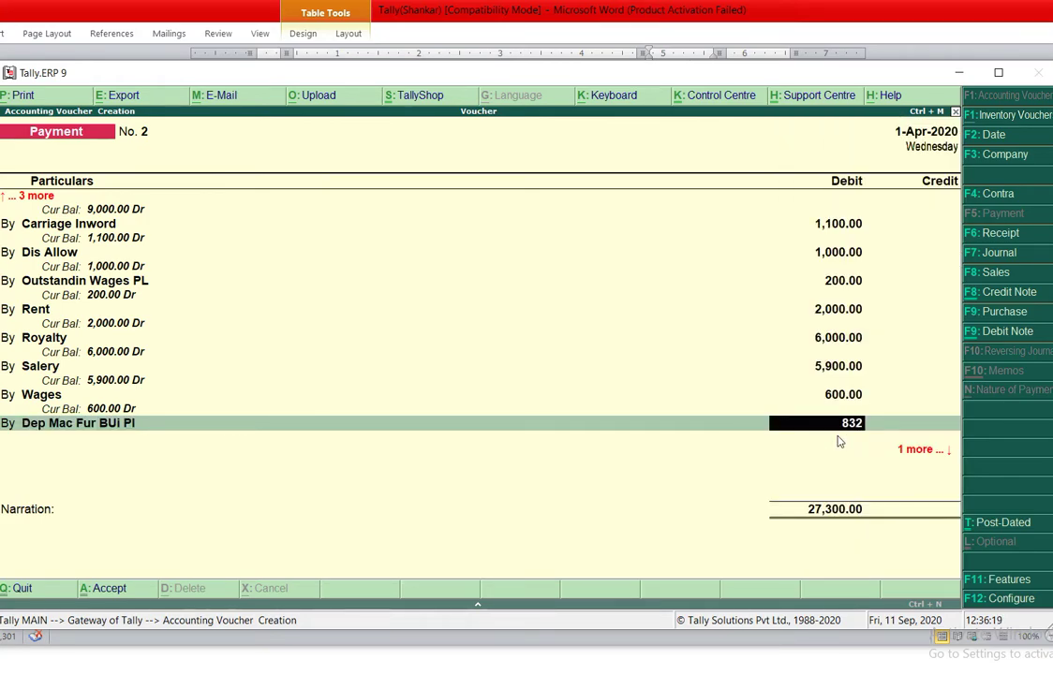
pyautogui.write('5')
pyautogui.press('Return')
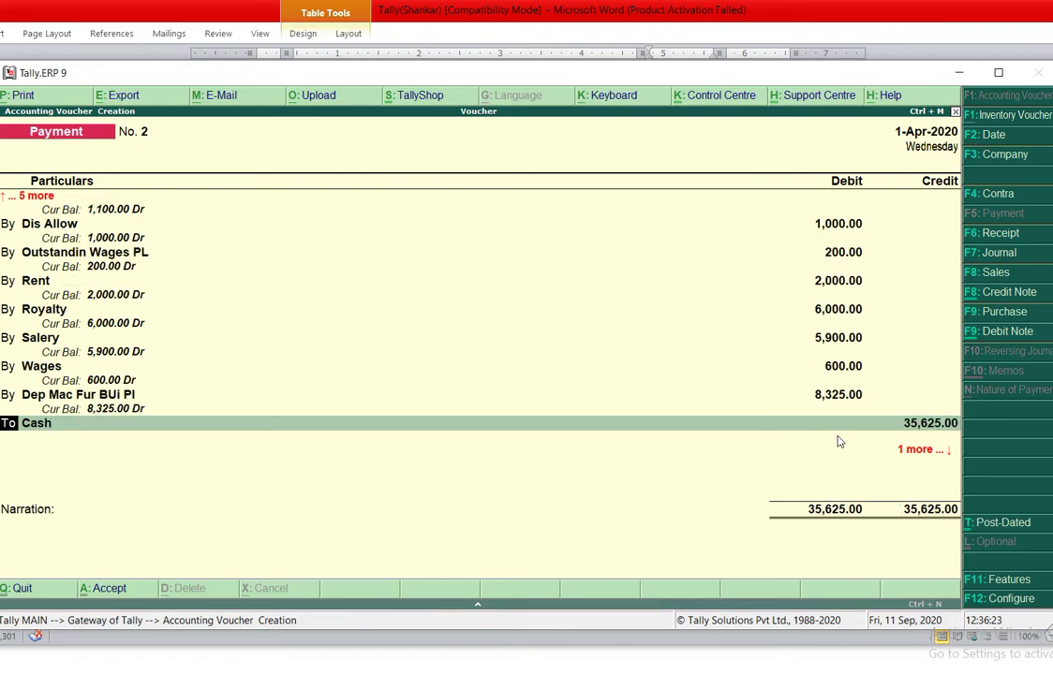
# - Credit the payment total to Cash and save the payment voucher without a narration
pyautogui.press('Return')
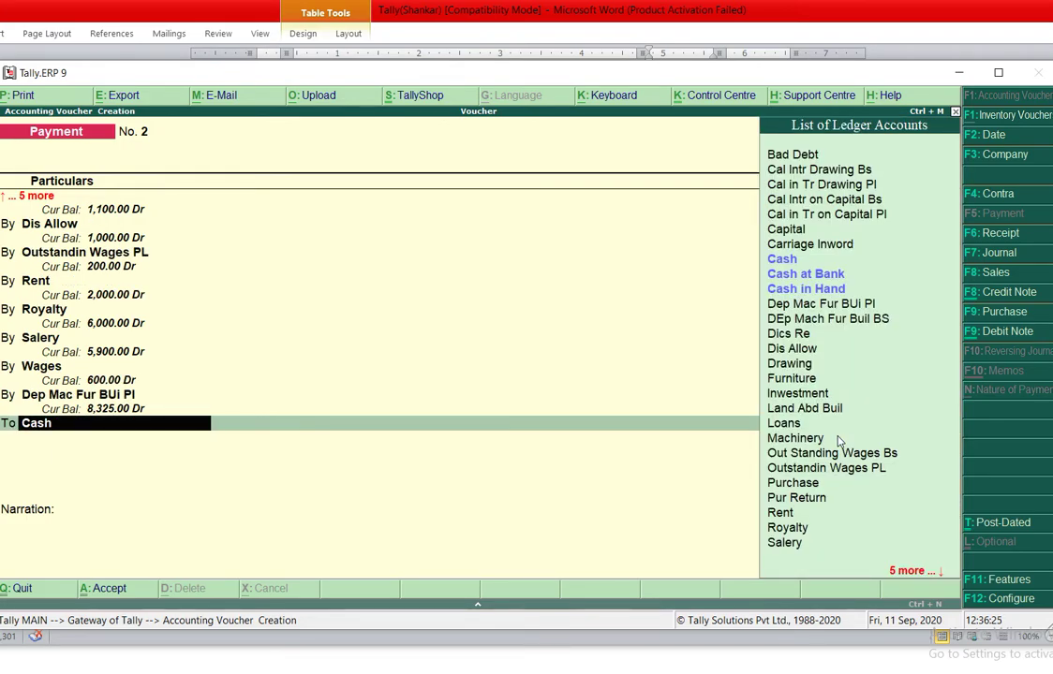
pyautogui.press('Return')
pyautogui.press('Return')
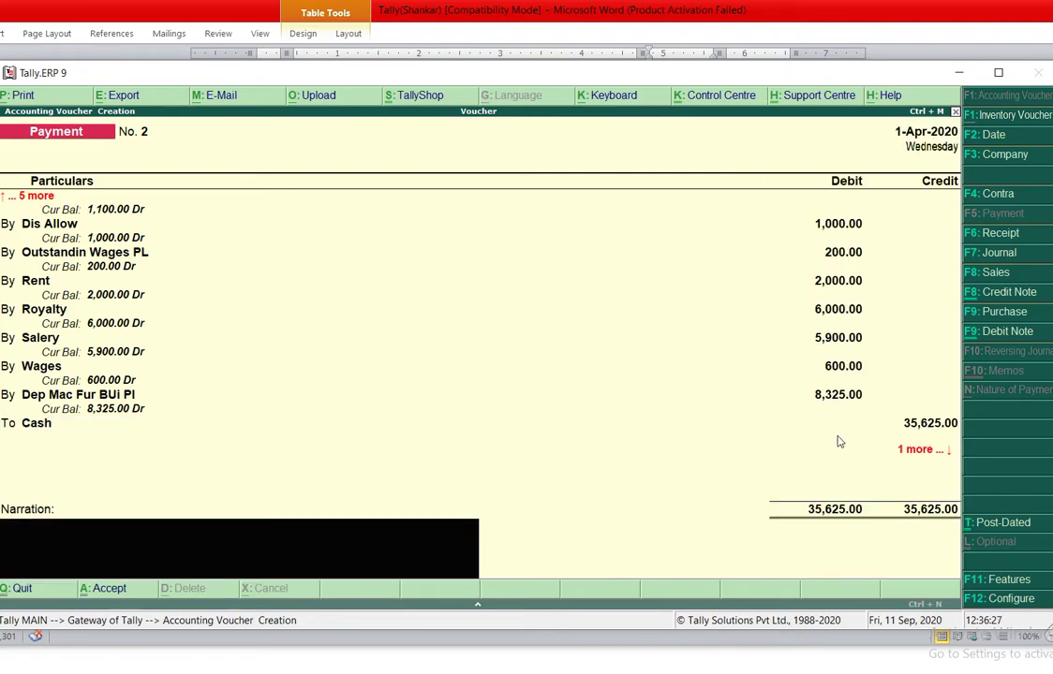
pyautogui.press('Return')
pyautogui.press('Return')
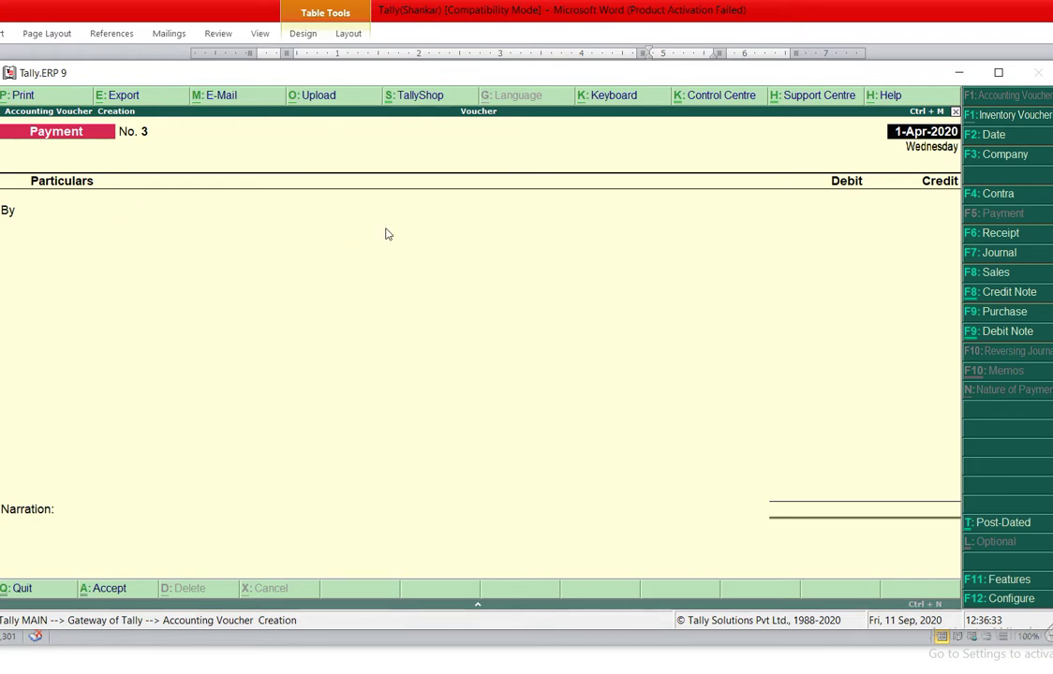
# - Go back through the saved vouchers to contra voucher No. 1 and delete it
pyautogui.press('pageup')
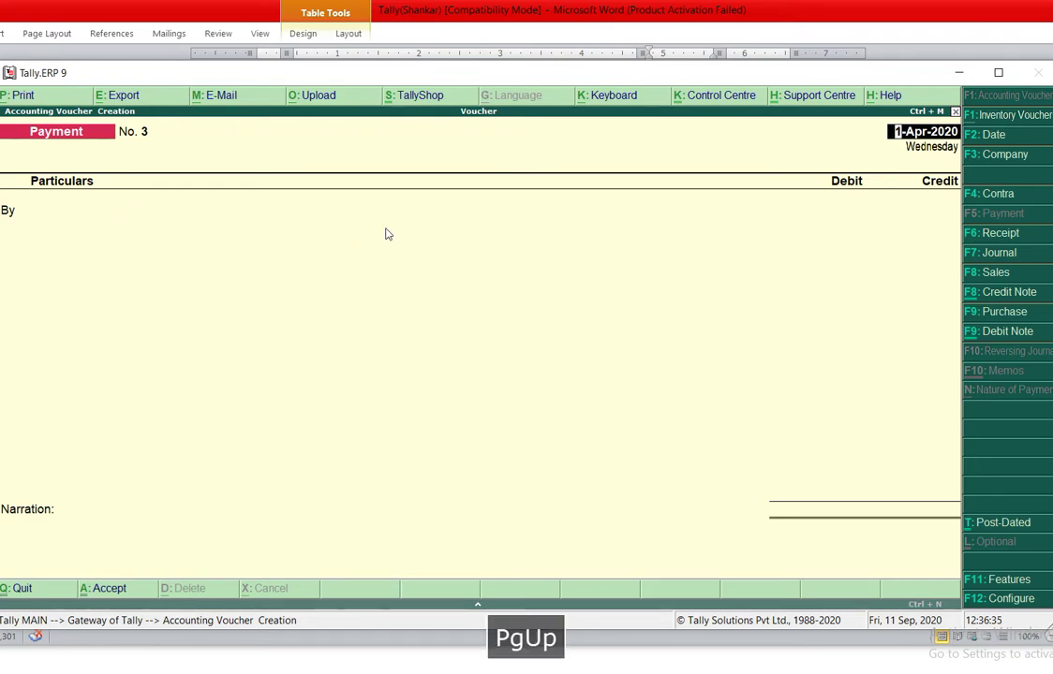
pyautogui.press('pageup')
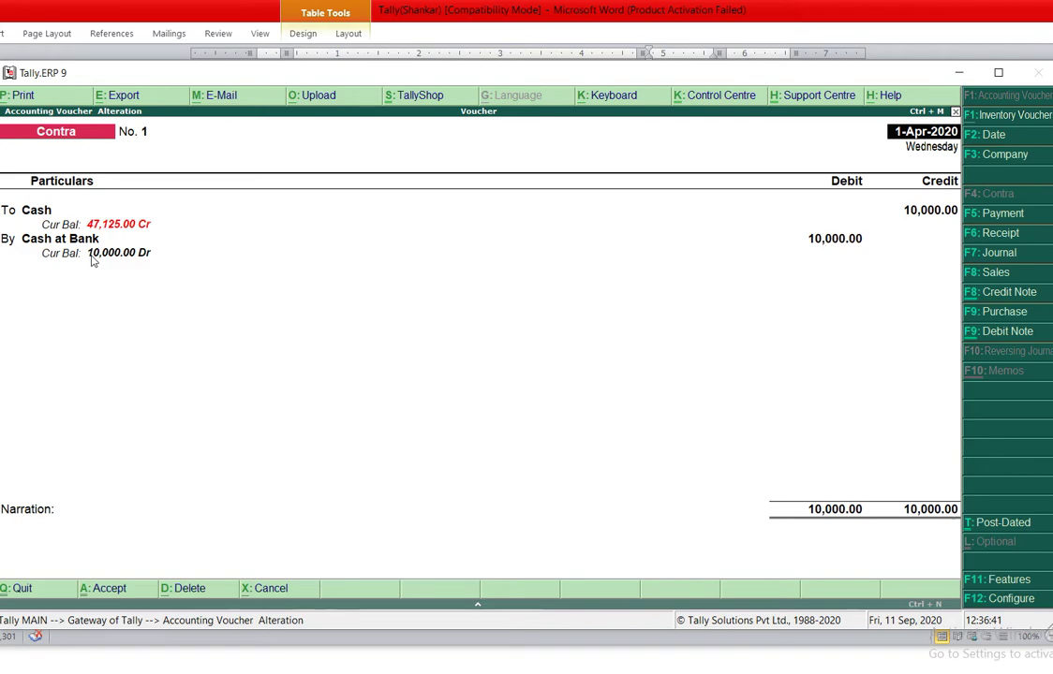
pyautogui.hotkey('alt', 'd')
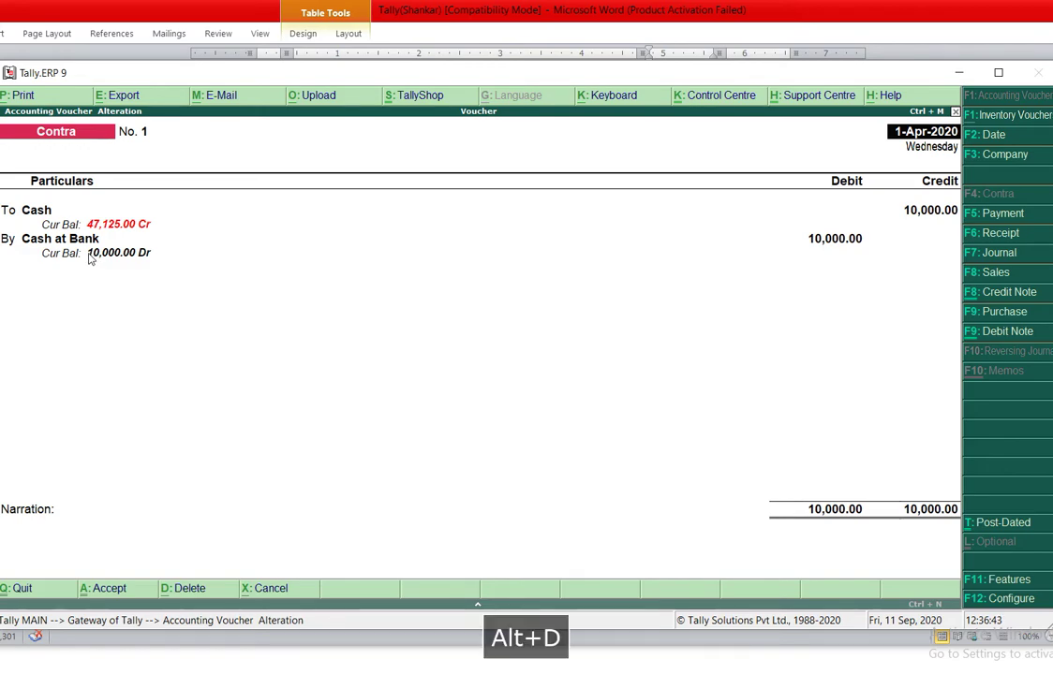
pyautogui.press('Return')
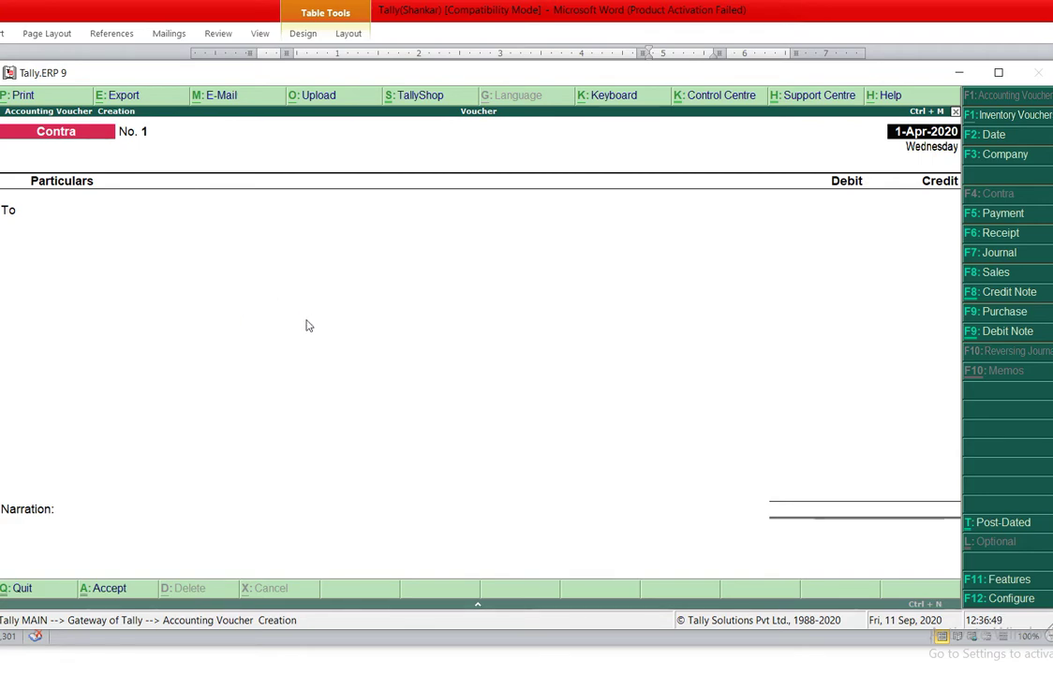
pyautogui.hotkey('alt', 'd')
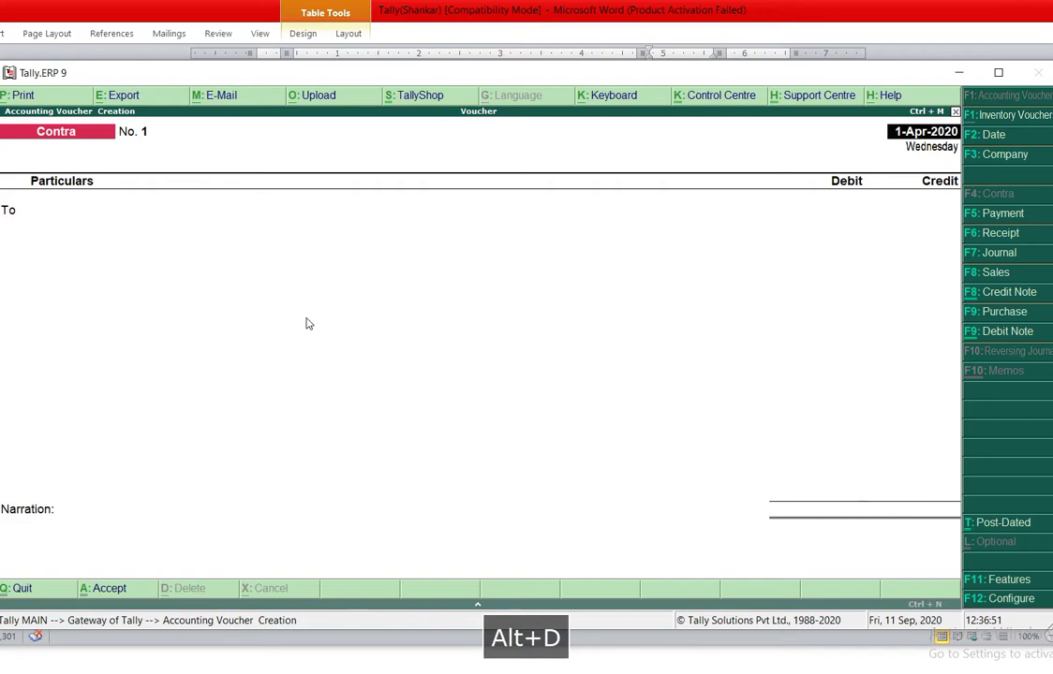
# - Leave the blank contra voucher and start a new receipt voucher
pyautogui.press('pagedown')
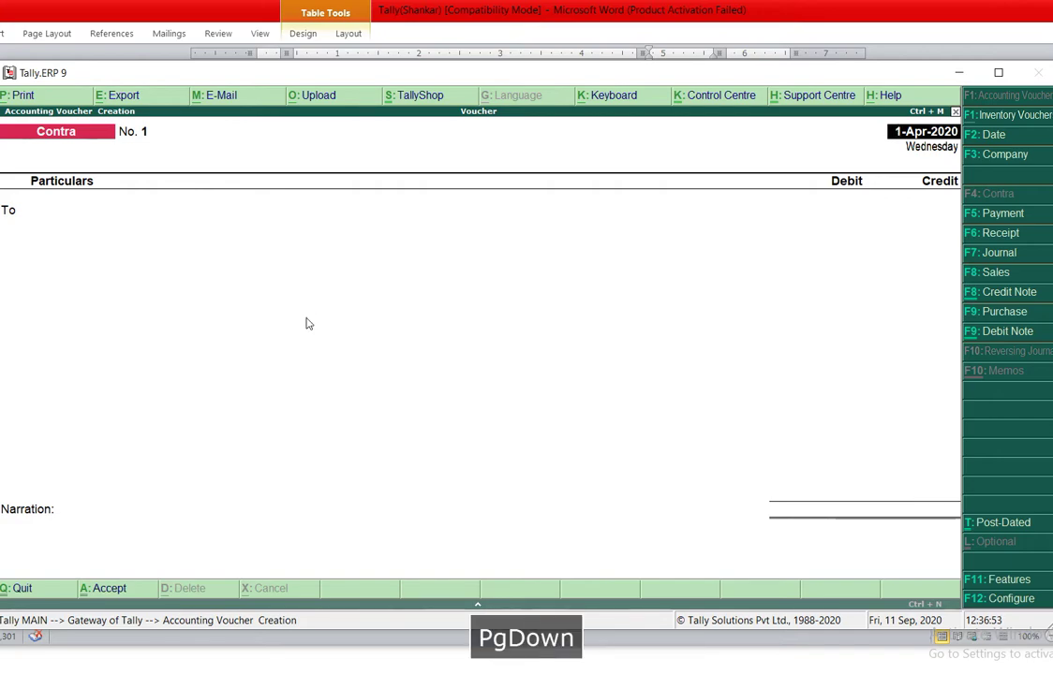
pyautogui.press('pageup')
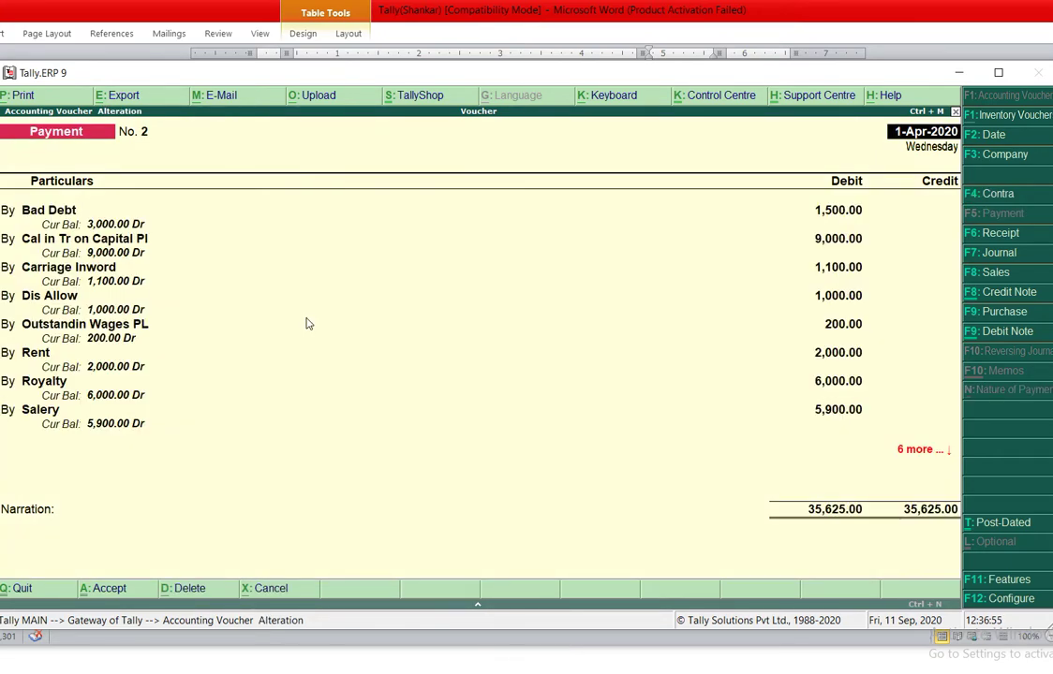
pyautogui.press('pagedown')
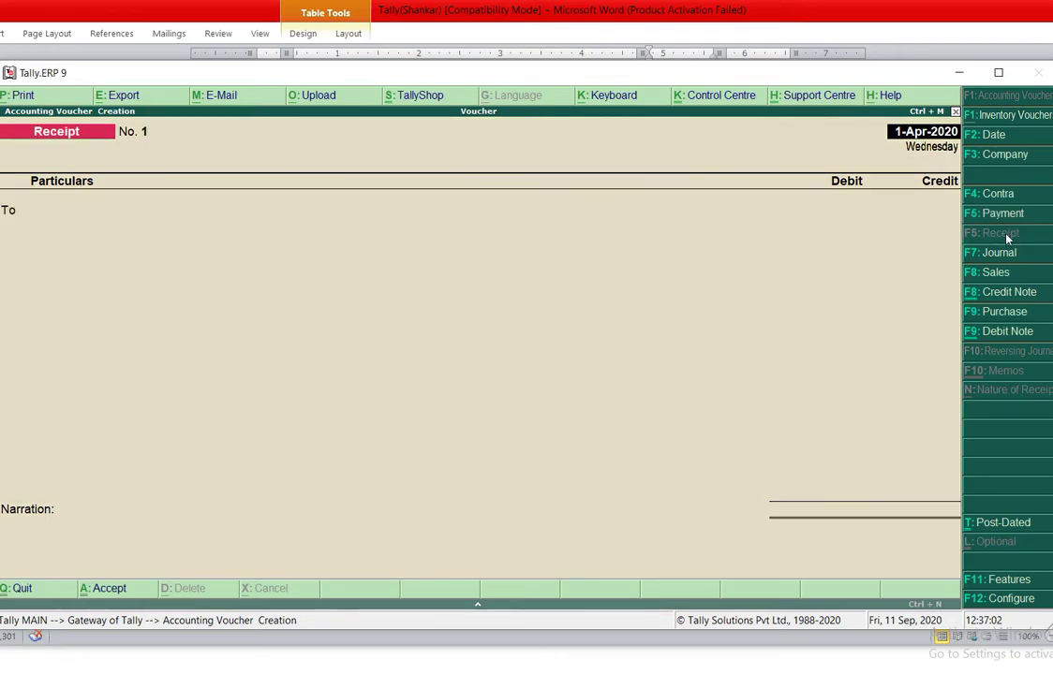
pyautogui.click(1006, 235)
# - Switch to the PowerPoint slide show and check which ledger groups belong in an F6 Receipt Voucher
pyautogui.hotkey('alt', 'Tab')
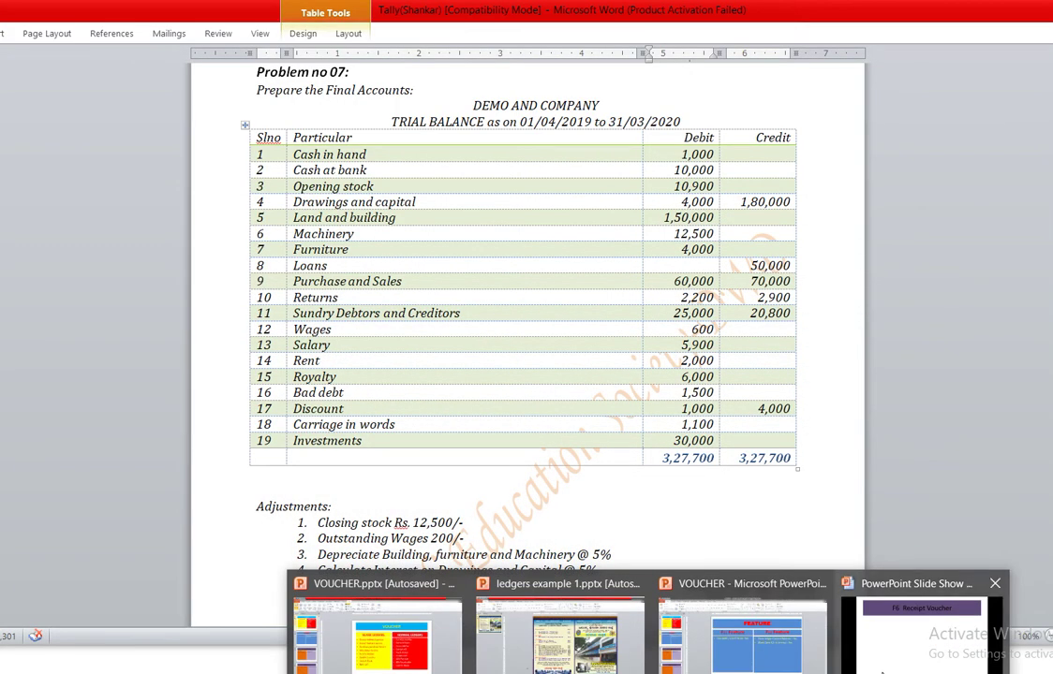
pyautogui.click(882, 647)
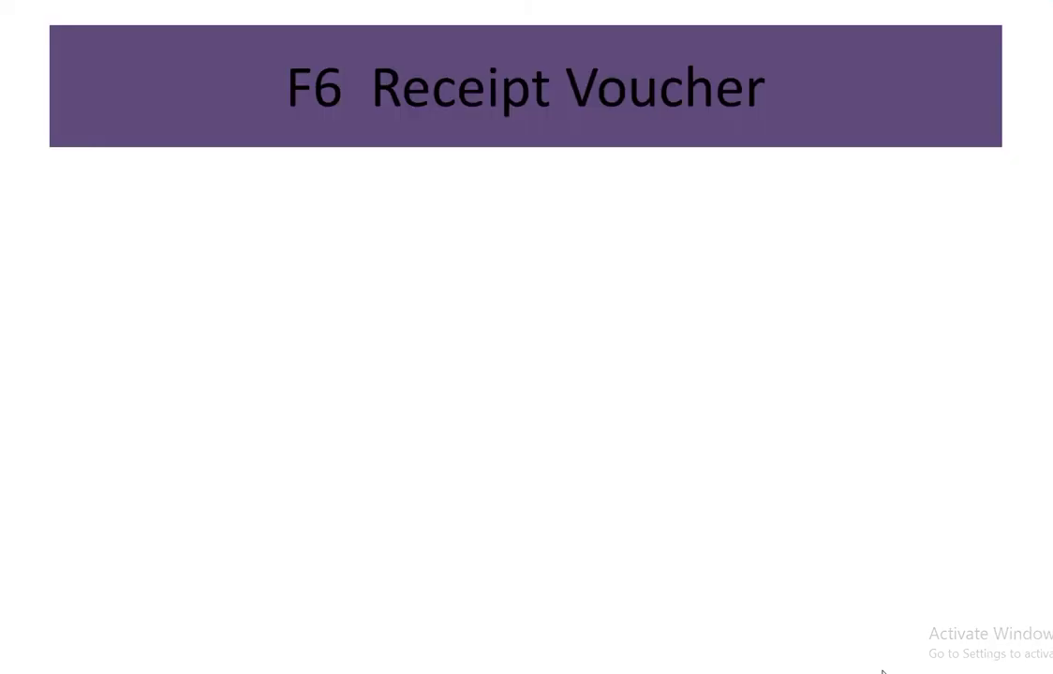
pyautogui.click(614, 150)
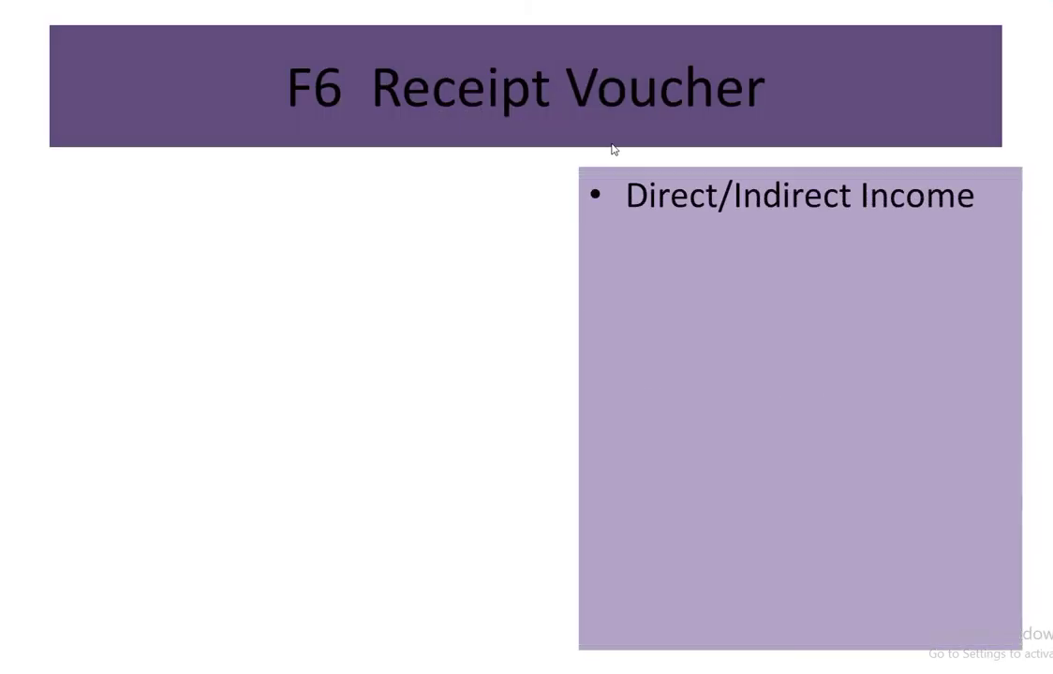
pyautogui.click(614, 150)
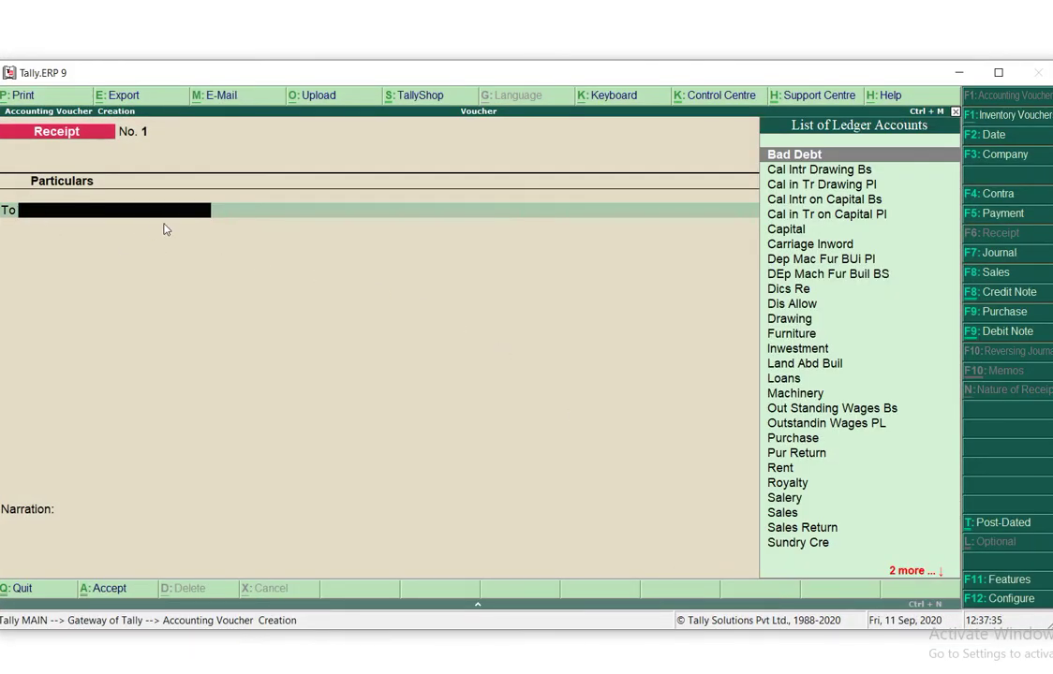
# - Add a credit line for the Dics Re ledger with 4,000, taking the discount amount from the Word trial balance
pyautogui.press('Down')
pyautogui.press('Down')
pyautogui.press('Down')
pyautogui.press('Down')
pyautogui.press('Down')
pyautogui.press('Down')
pyautogui.press('Down')
pyautogui.press('Down')
pyautogui.press('Down')
pyautogui.press('Return')
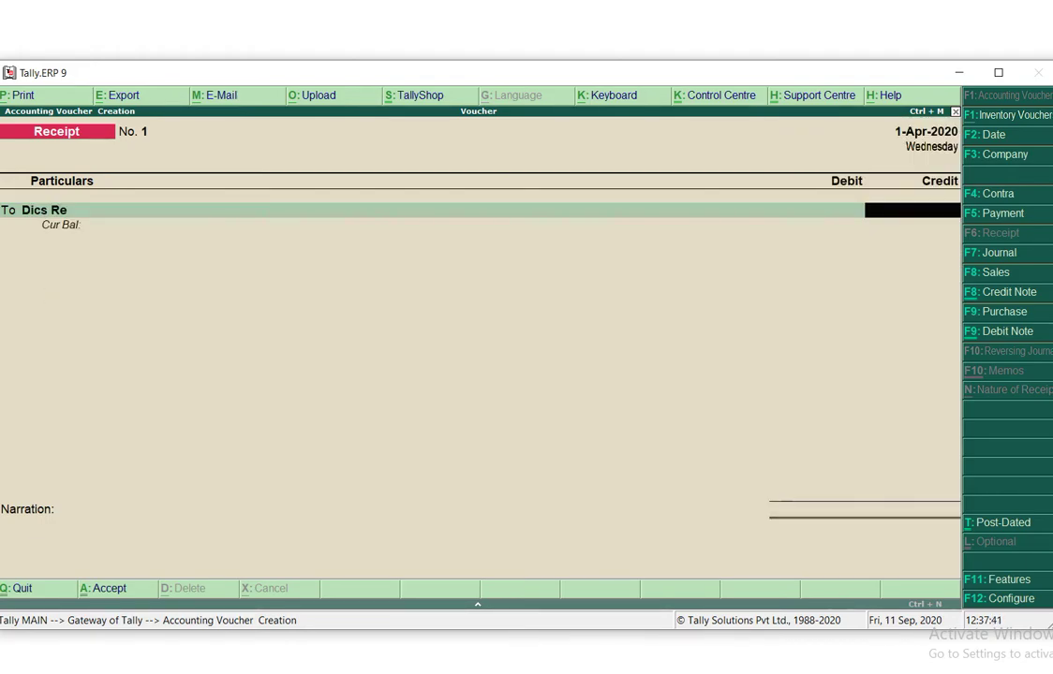
pyautogui.moveTo(815, 667)
pyautogui.click(815, 627)
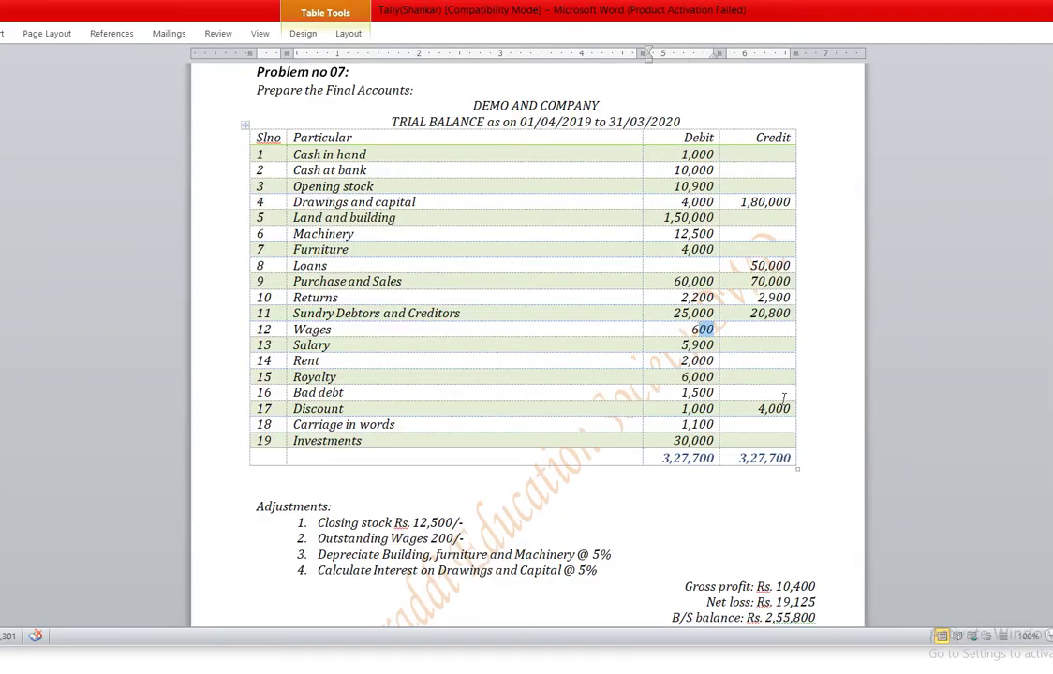
pyautogui.moveTo(792, 408); pyautogui.dragTo(757, 408)
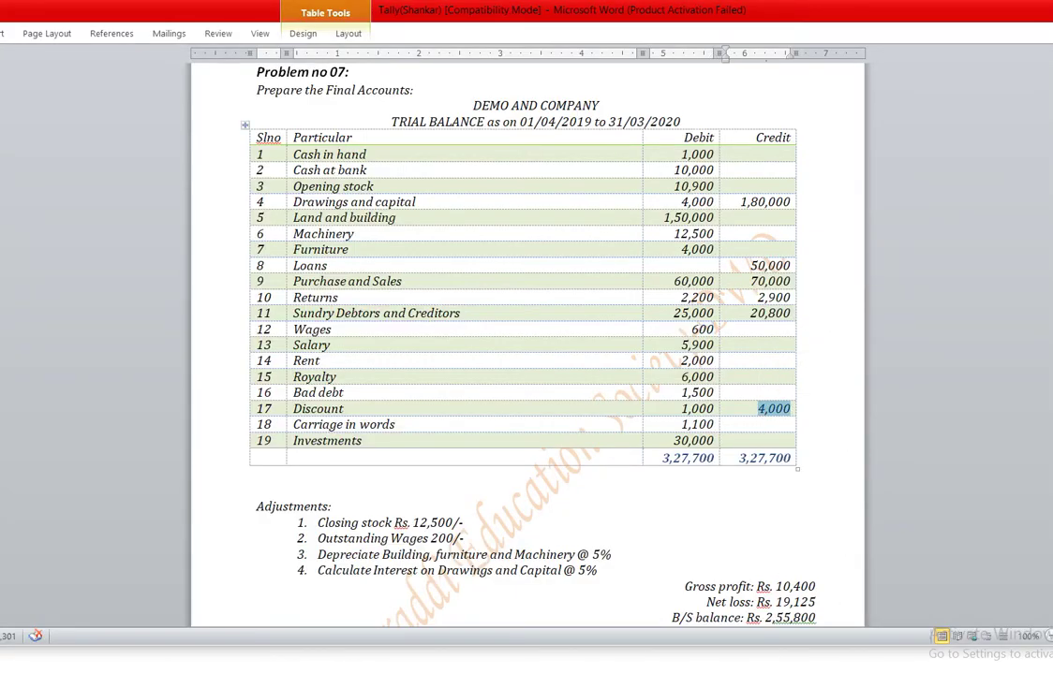
pyautogui.hotkey('alt', 'Tab')
pyautogui.write('4,000')
pyautogui.press('Return')
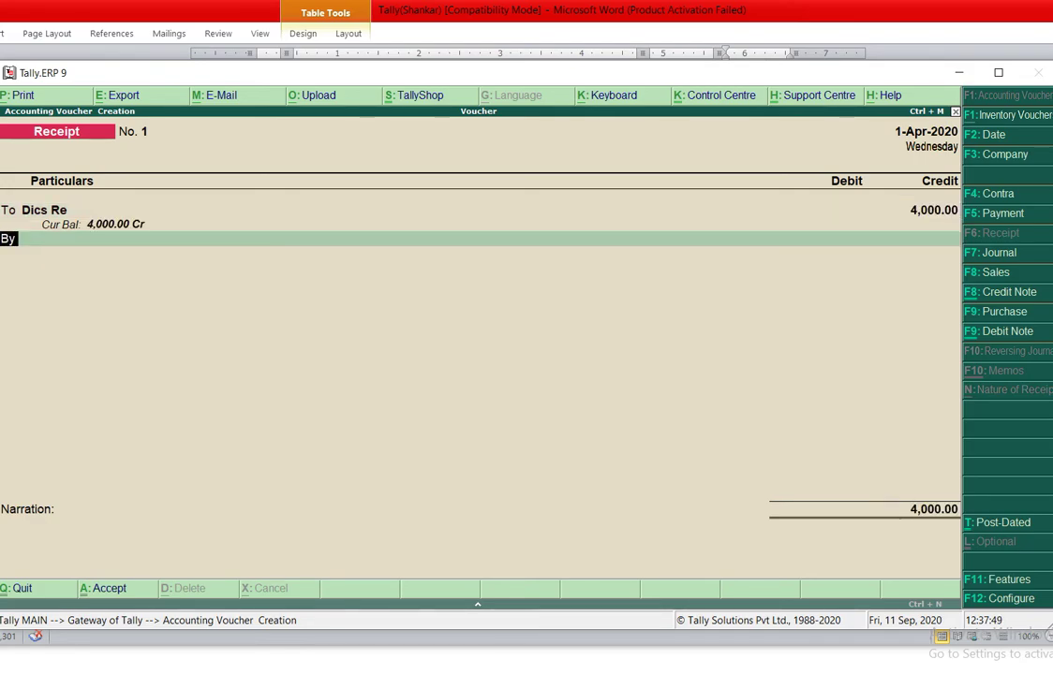
# - Add a second credit line to the receipt voucher for the Cal in Tr Drawing Pl ledger with 200
pyautogui.press('t')
pyautogui.press('Return')
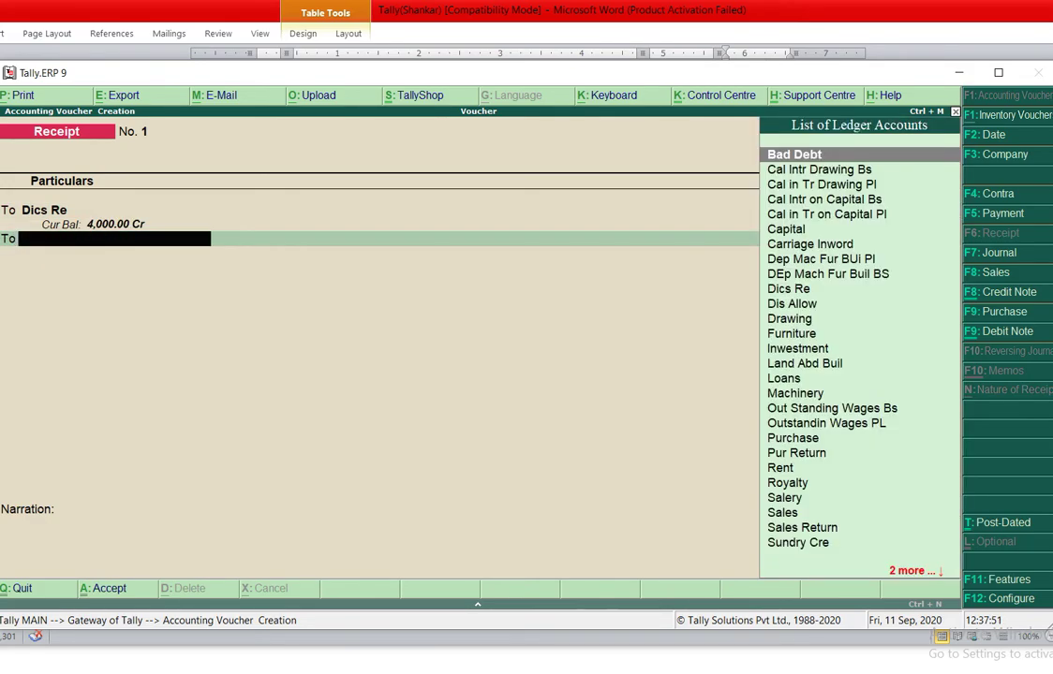
pyautogui.press('Down')
pyautogui.press('Down')
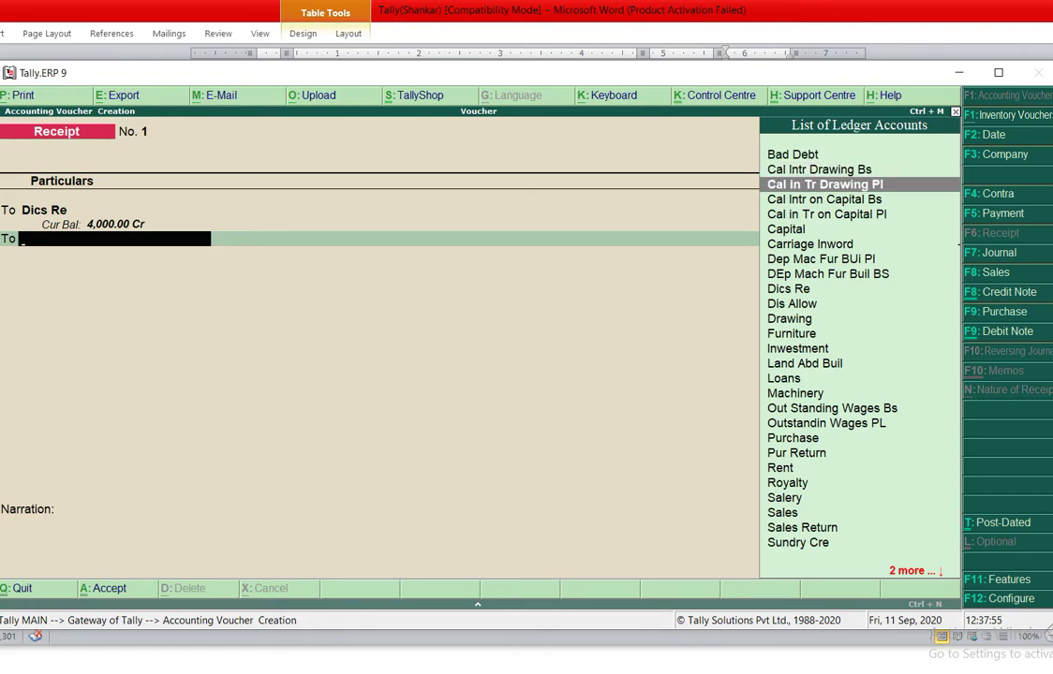
pyautogui.press('Return')
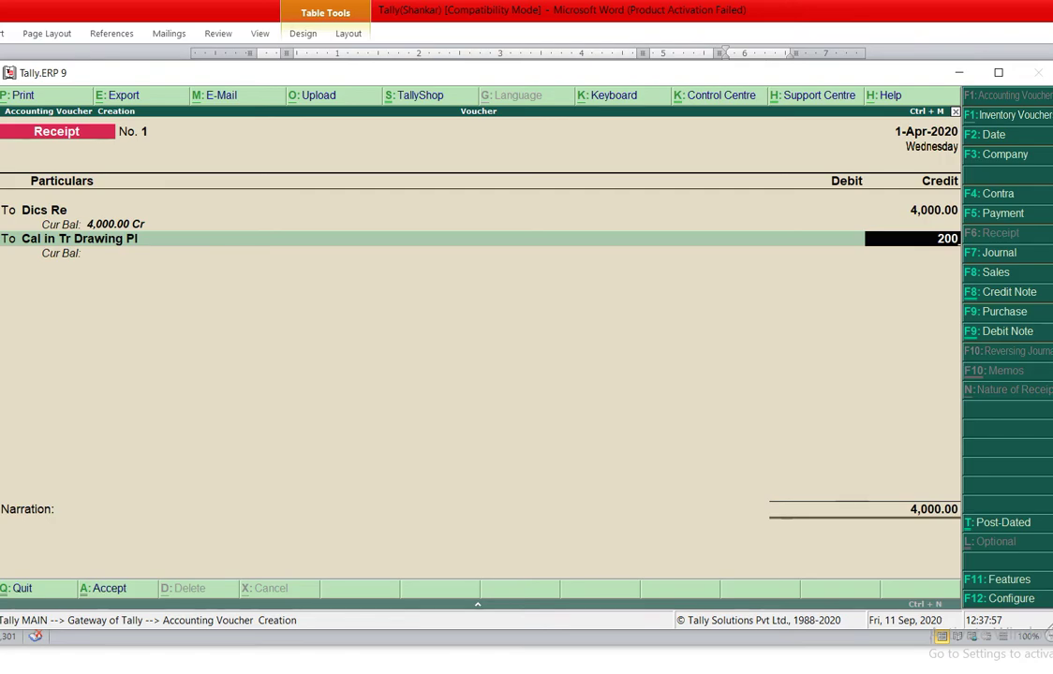
pyautogui.press('Return')
pyautogui.press('Return')
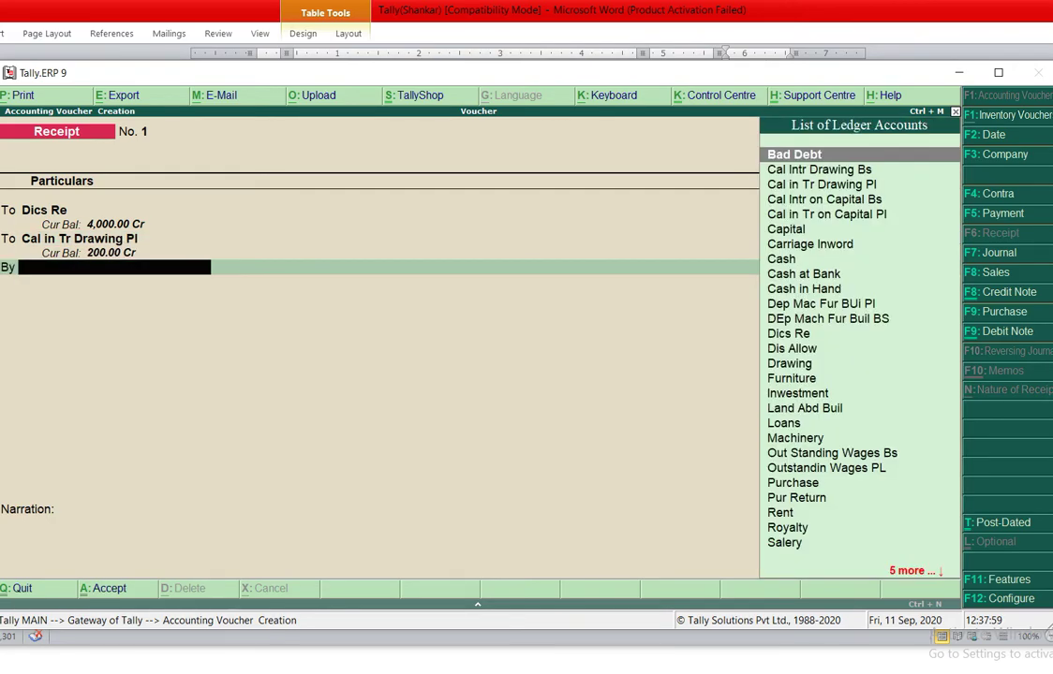
# - Debit the Cash ledger with 4,200 and save the receipt voucher without a narration
pyautogui.write('C')
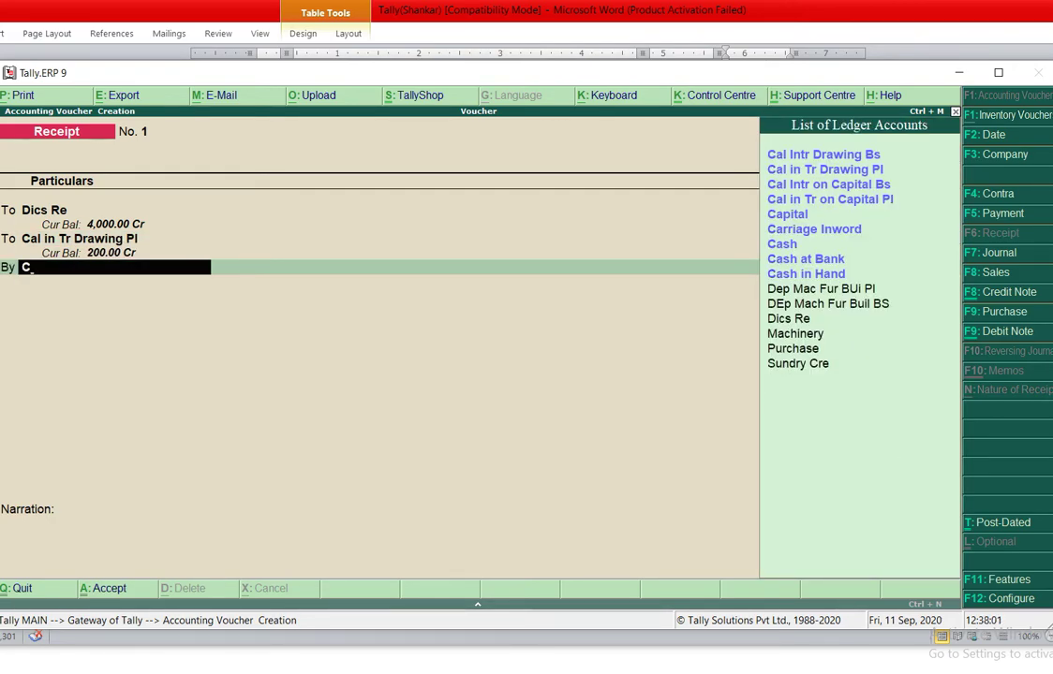
pyautogui.press('Down')
pyautogui.press('Down')
pyautogui.press('Down')
pyautogui.press('Down')
pyautogui.press('Down')
pyautogui.press('Down')
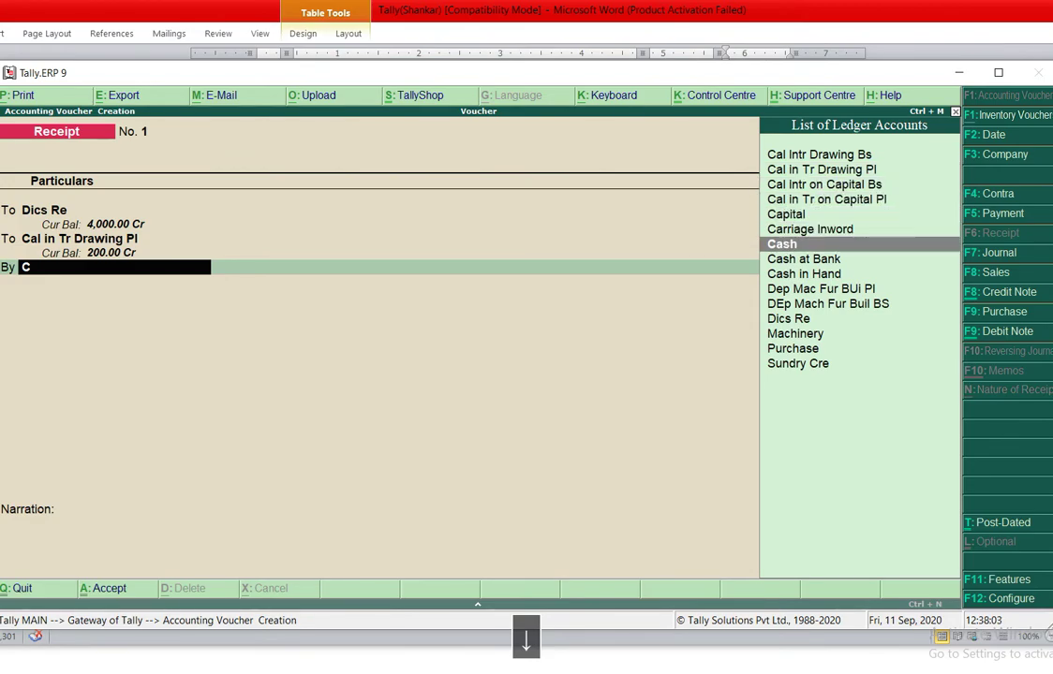
pyautogui.press('Return')
pyautogui.press('Return')
pyautogui.press('Return')
pyautogui.press('Return')
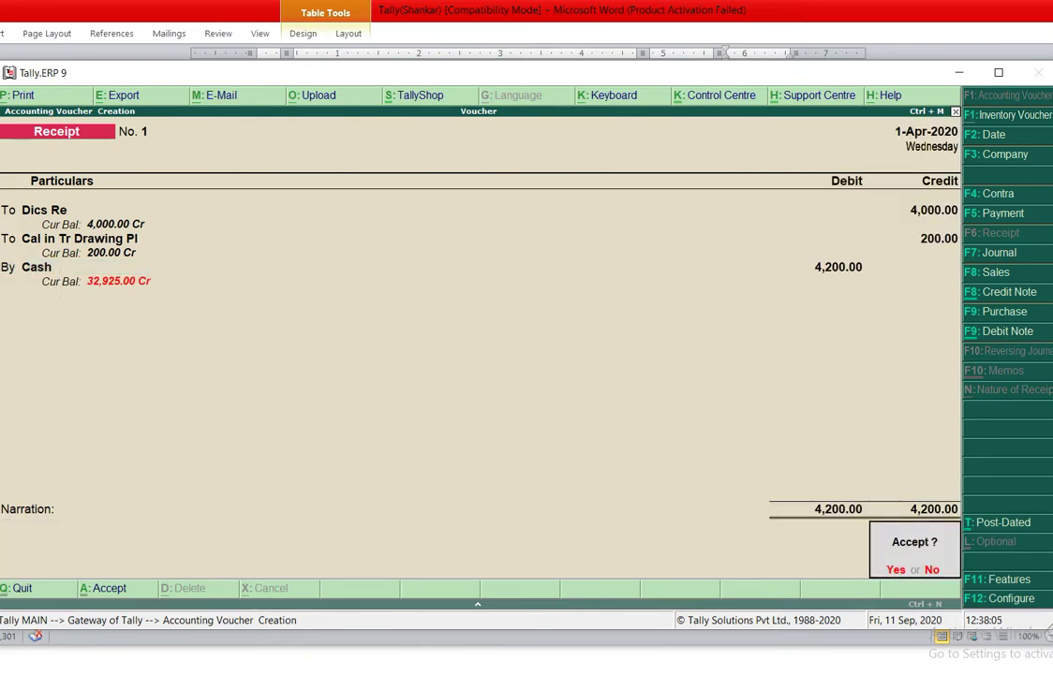
pyautogui.press('Return')
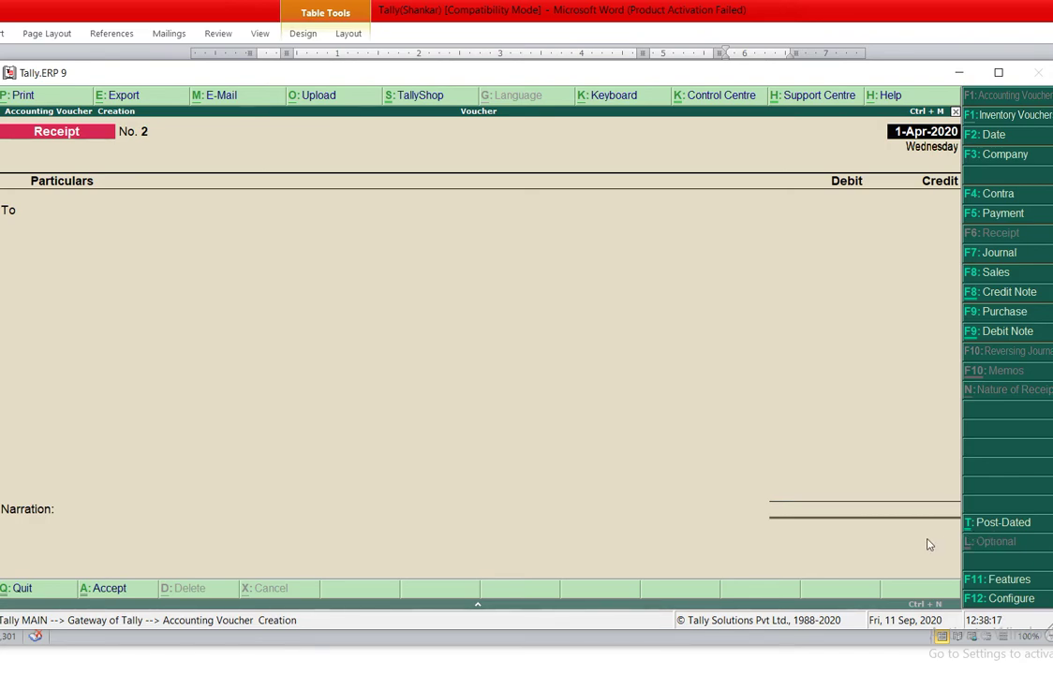
# - Go back through the saved vouchers and compare the entries of payment vouchers No. 1 and No. 2
pyautogui.press('pagedown')
pyautogui.press('pageup')
pyautogui.press('pageup')
pyautogui.press('pageup')
pyautogui.press('pageup')
pyautogui.press('pageup')
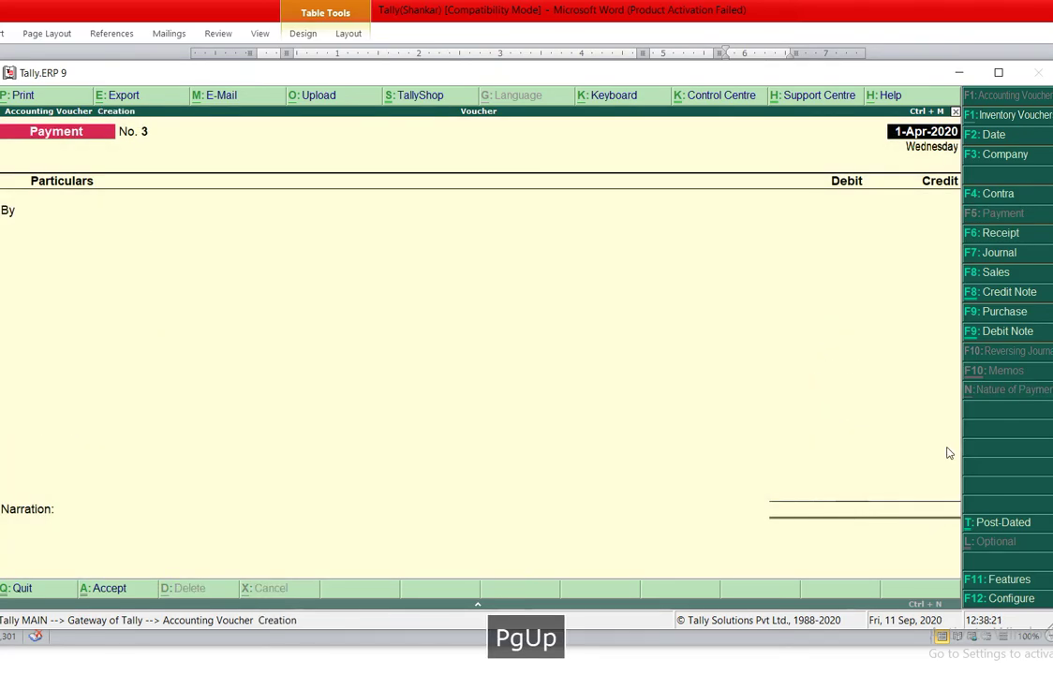
pyautogui.press('pageup')
pyautogui.press('pageup')
pyautogui.press('pageup')
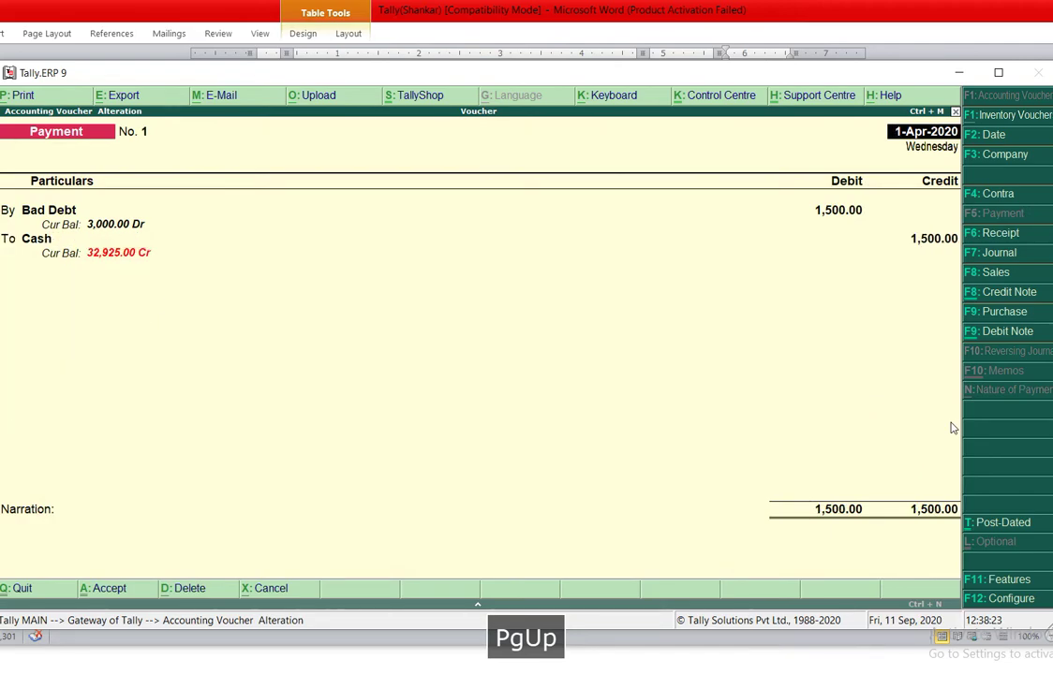
pyautogui.press('pagedown')
pyautogui.press('pagedown')
pyautogui.press('pagedown')
pyautogui.press('pageup')
pyautogui.press('pageup')
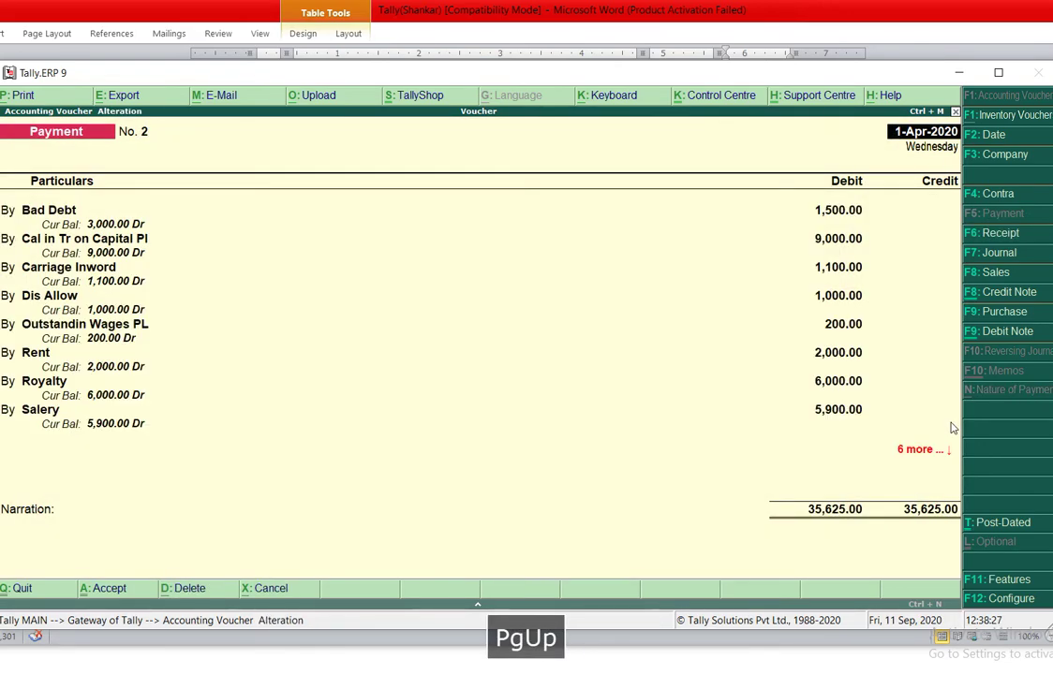
pyautogui.press('pageup')
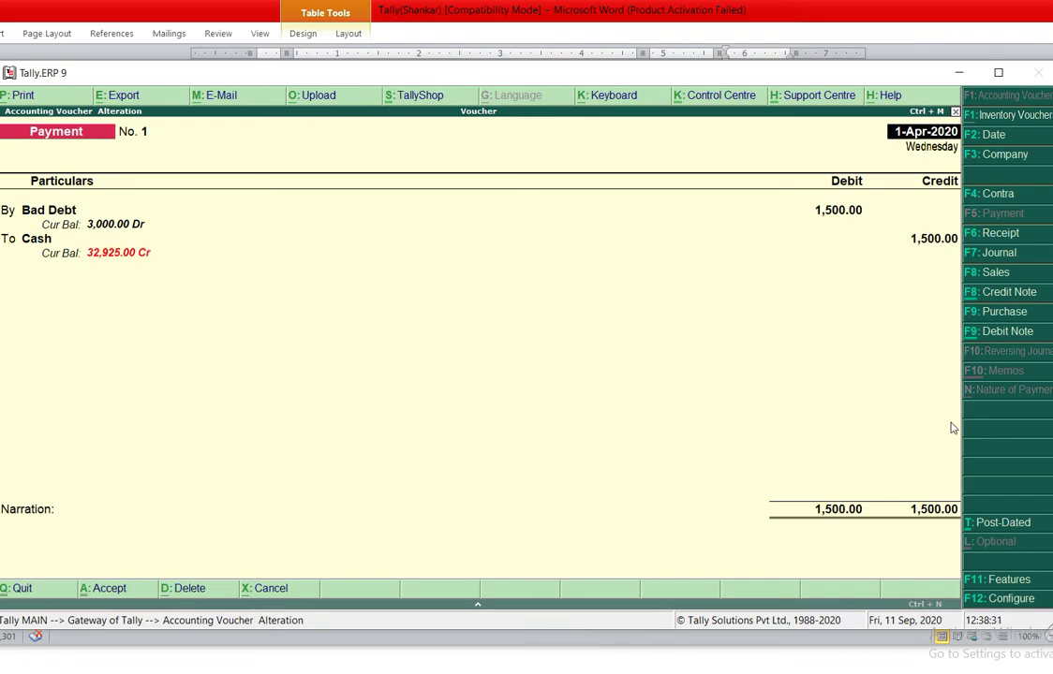
# - Delete payment voucher No. 1, which holds only the duplicate Bad Debt entry of 1,500
pyautogui.press('pagedown')
pyautogui.press('pageup')
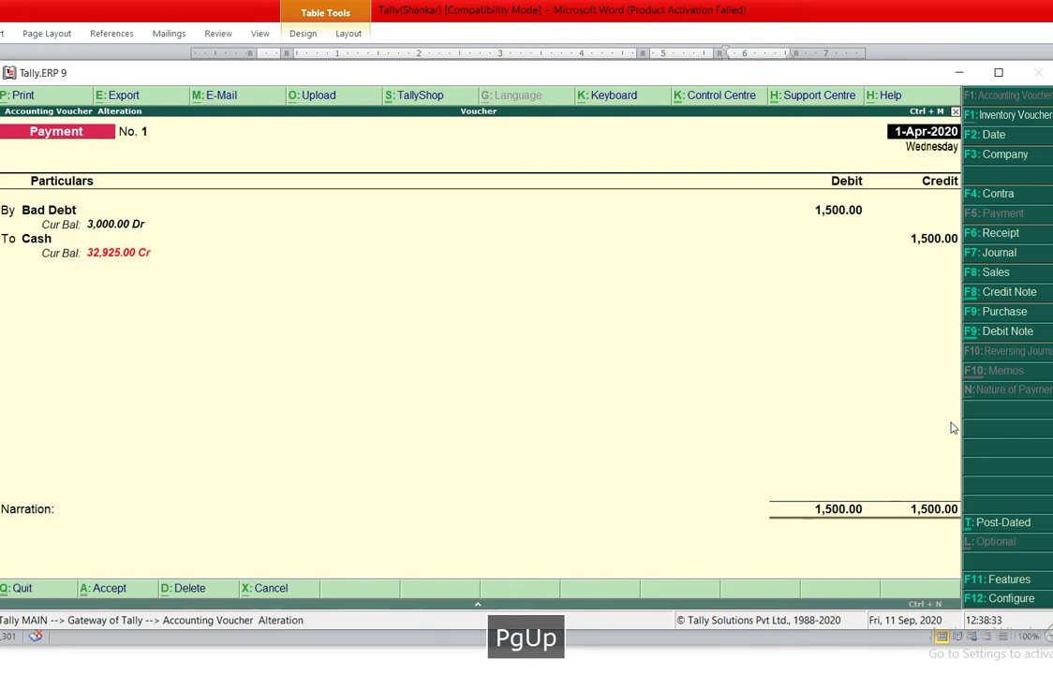
pyautogui.press('pagedown')
pyautogui.press('pageup')
pyautogui.press('pagedown')
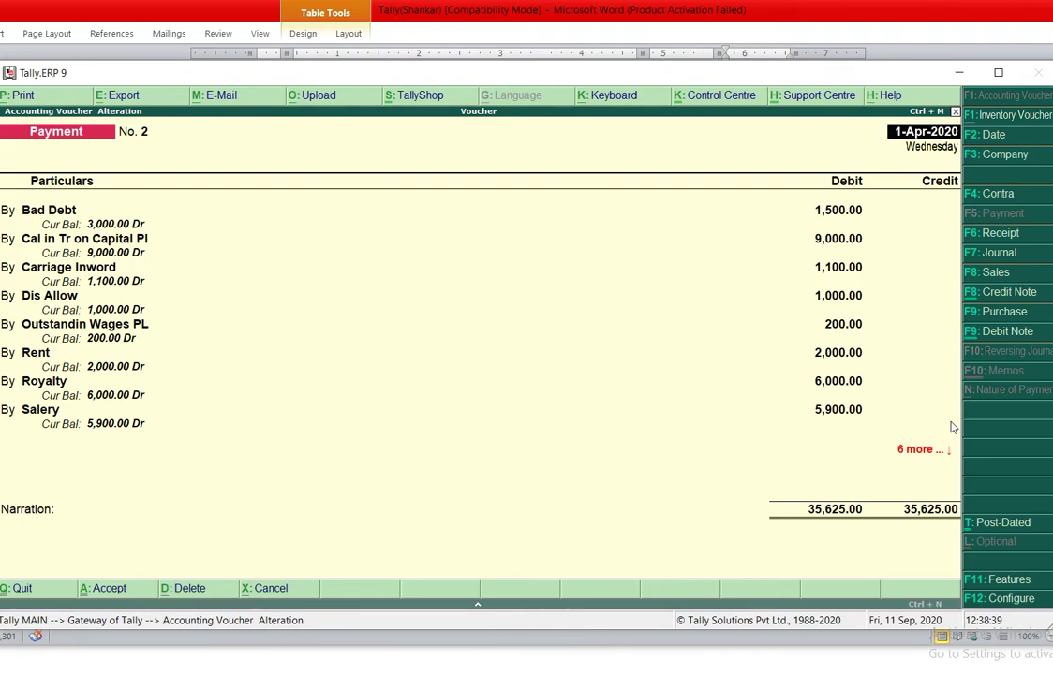
pyautogui.press('pageup')
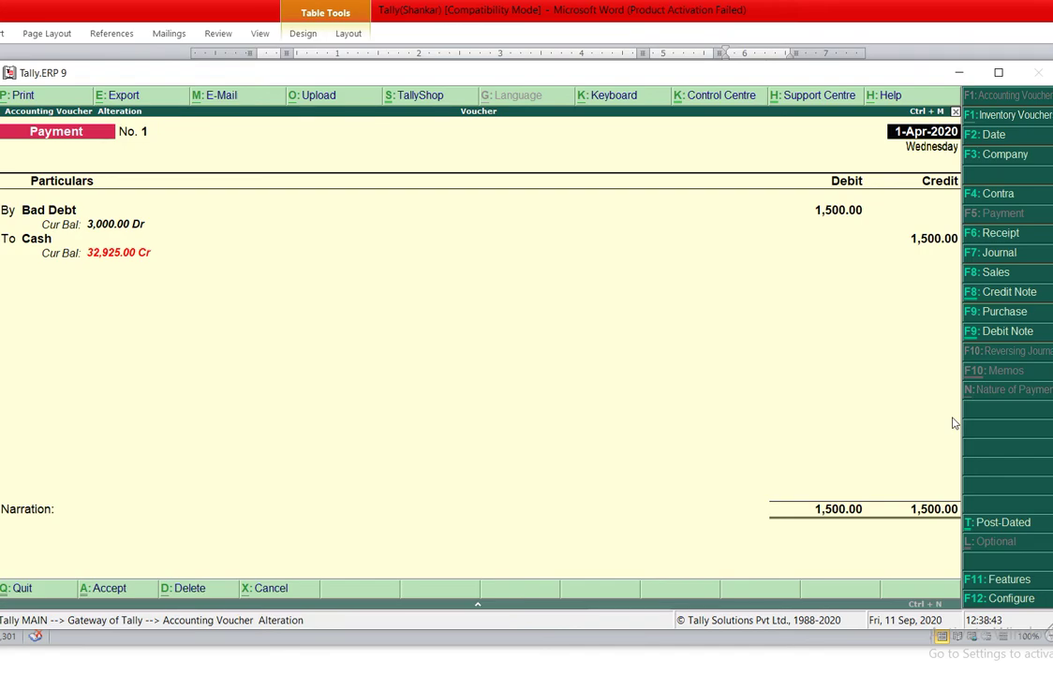
pyautogui.hotkey('alt', 'd')
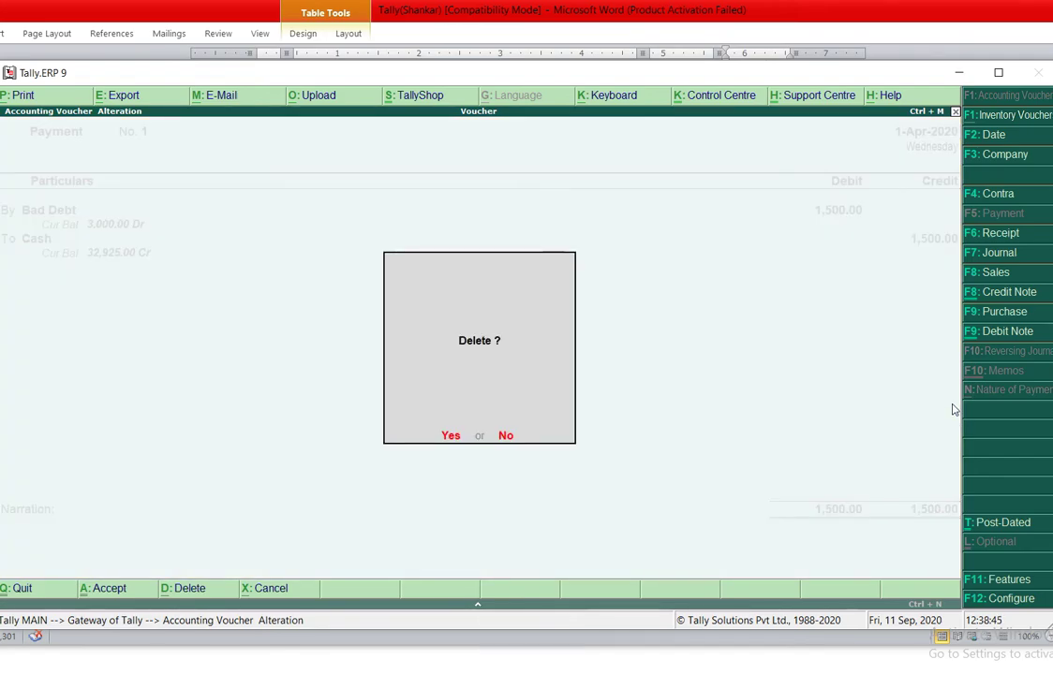
pyautogui.press('y')
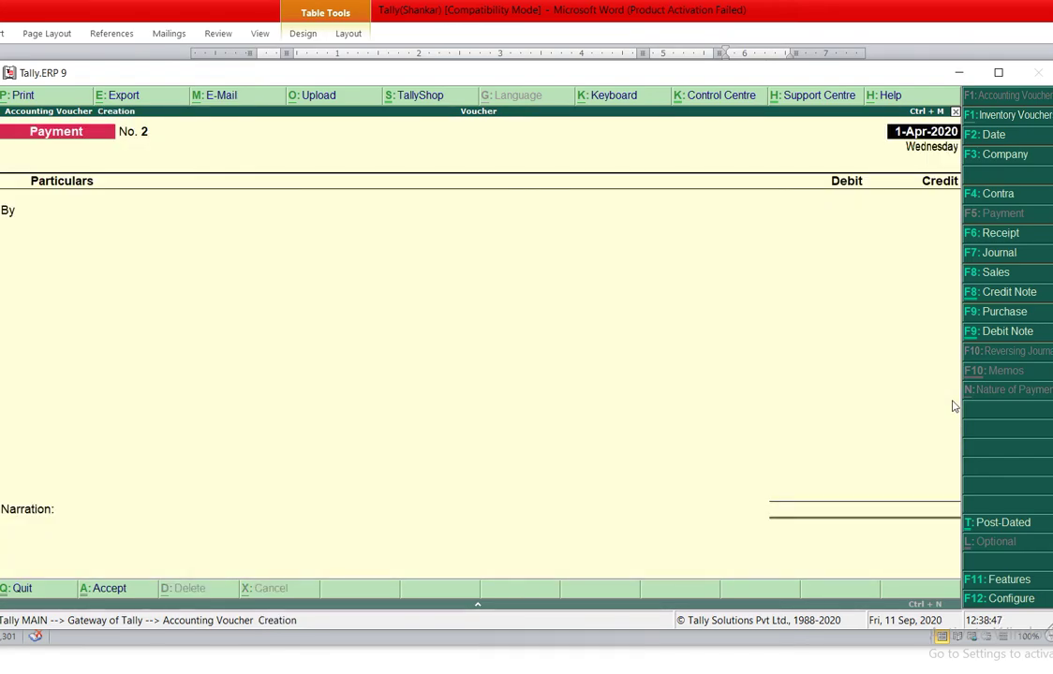
# - Review the remaining saved payment and receipt vouchers, then return to a blank payment voucher
pyautogui.press('pagedown')
pyautogui.press('pageup')
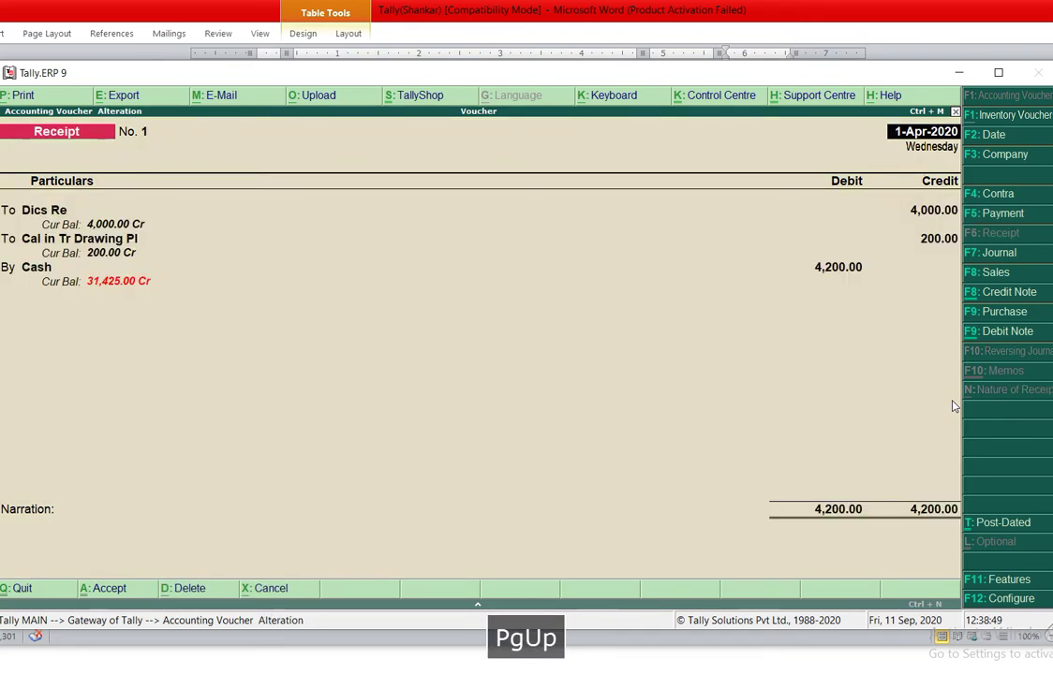
pyautogui.press('pageup')
pyautogui.press('Escape')
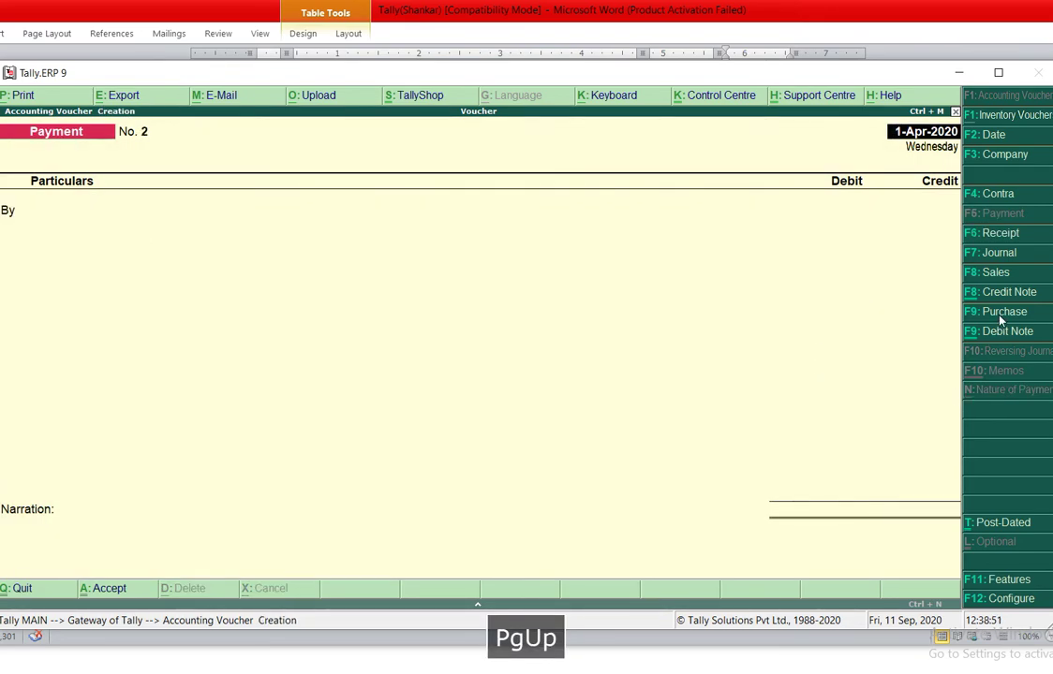
pyautogui.press('pagedown')
pyautogui.press('pageup')
pyautogui.press('pageup')
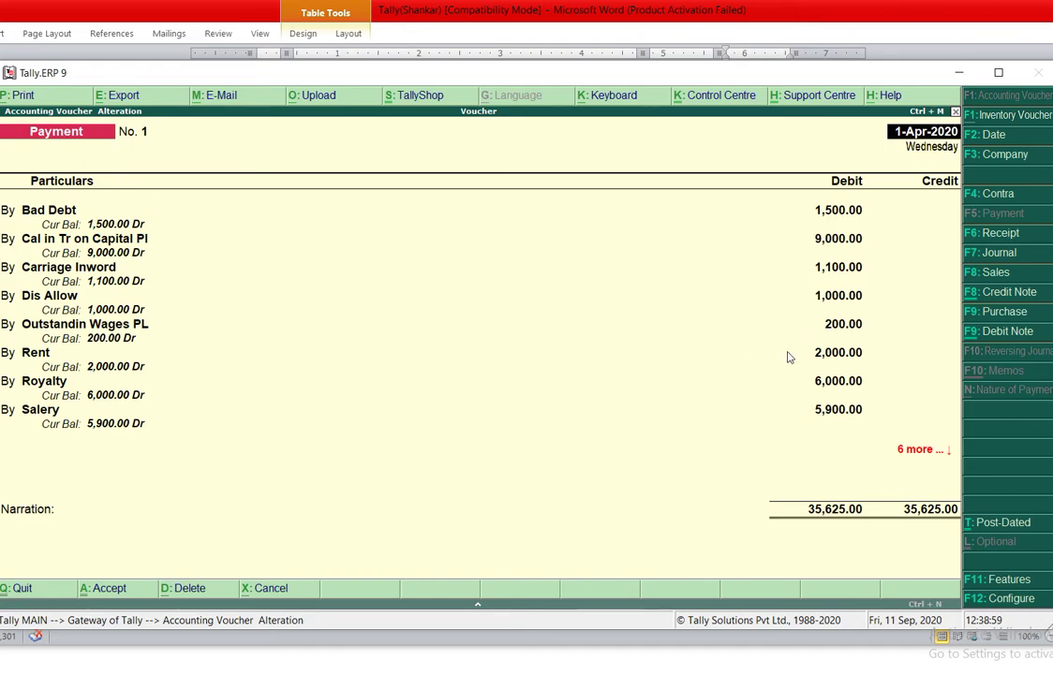
pyautogui.press('End')
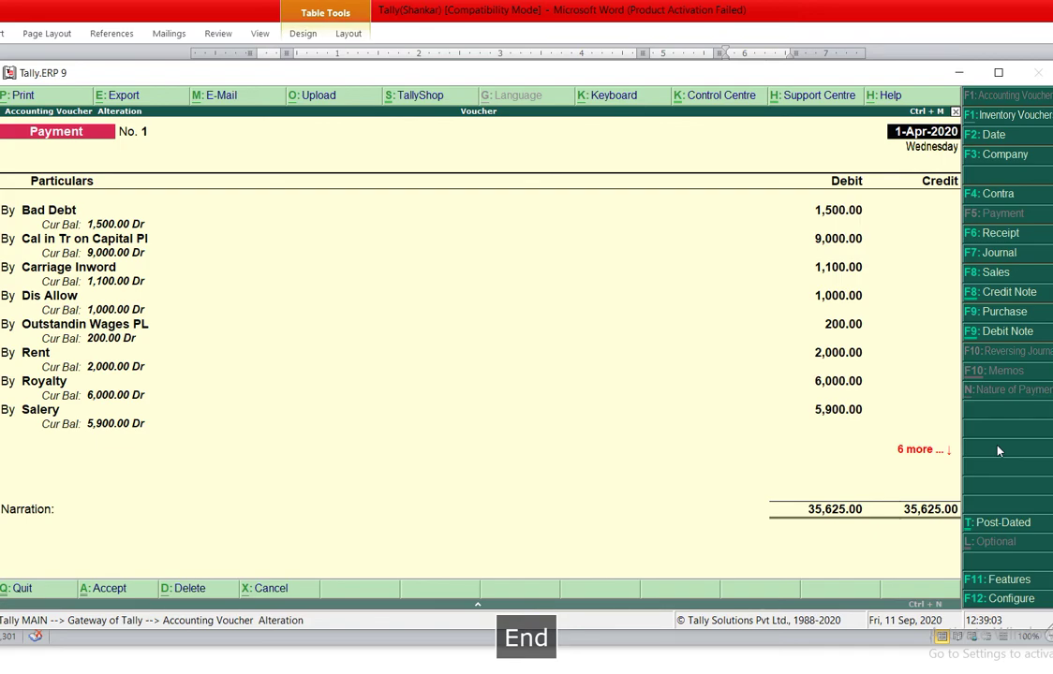
pyautogui.press('pageup')
pyautogui.press('pageup')
pyautogui.press('End')
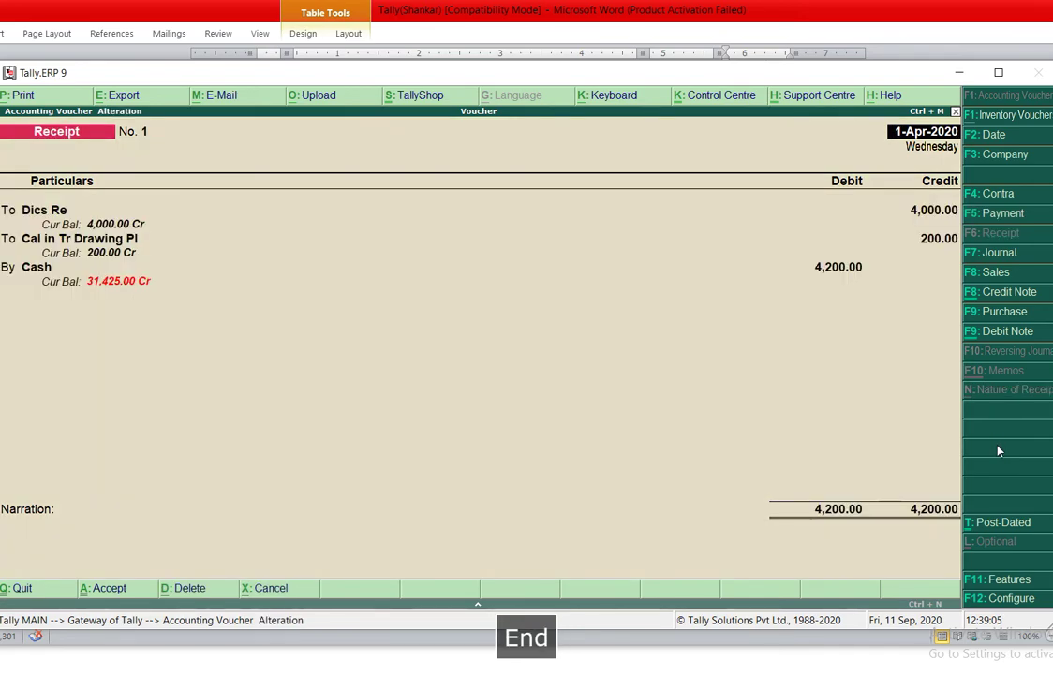
pyautogui.press('pageup')
pyautogui.press('pageup')
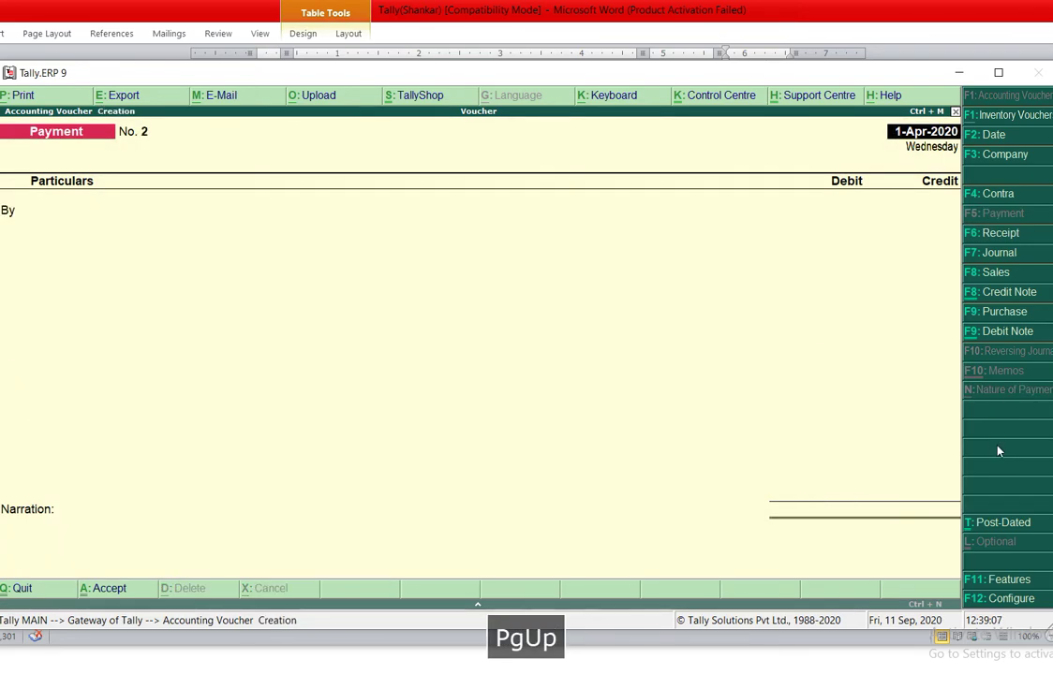
pyautogui.press('pageup')
pyautogui.press('pageup')
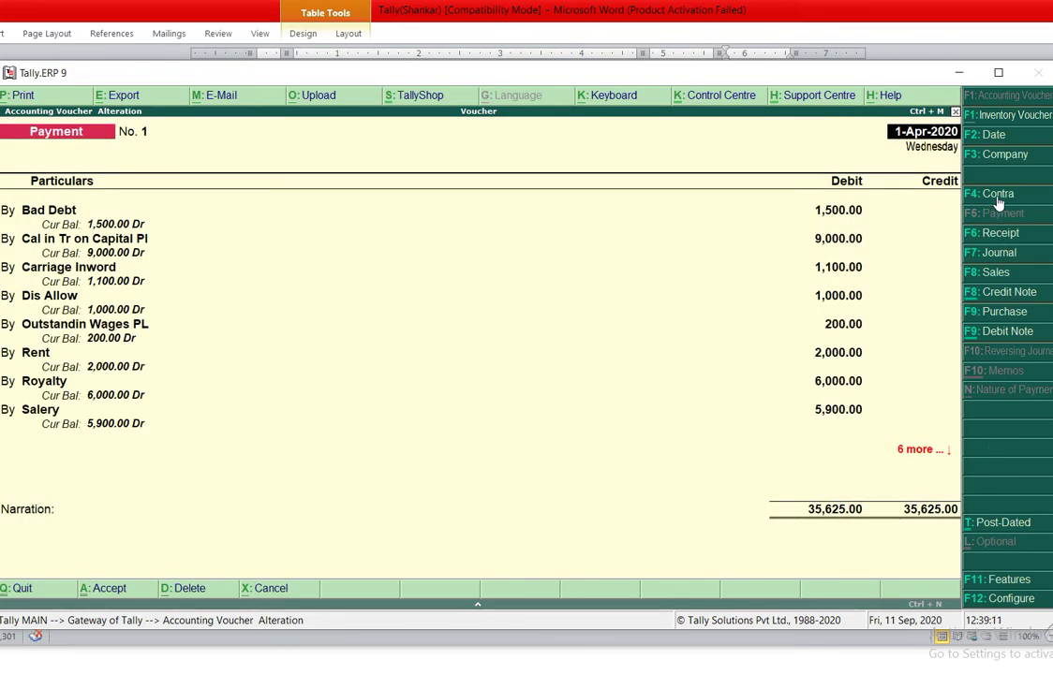
pyautogui.press('Escape')
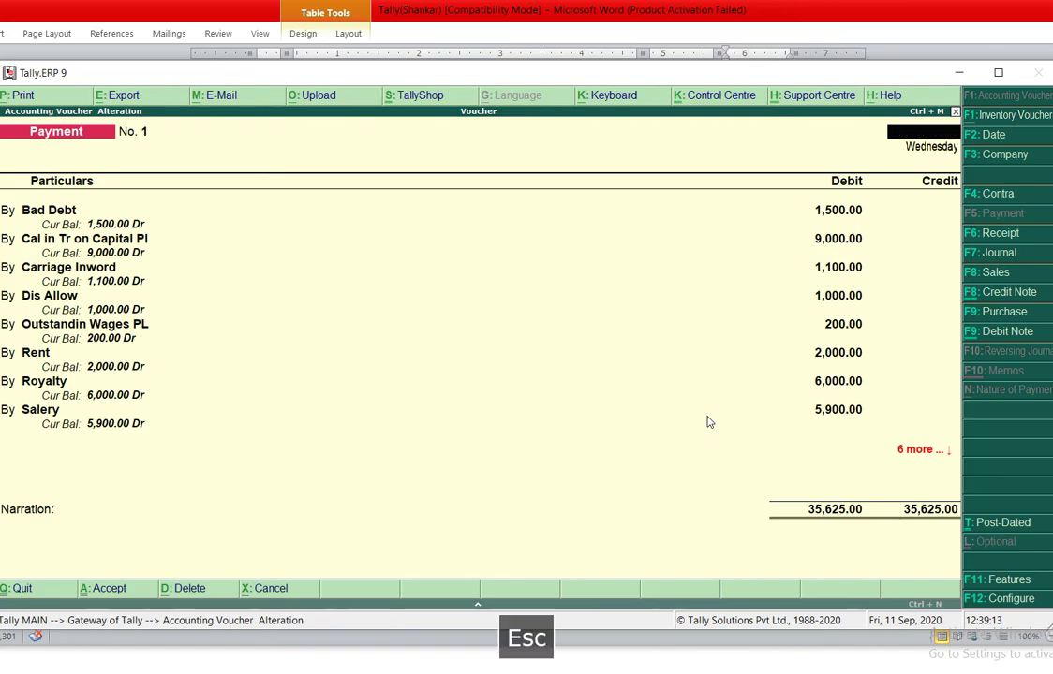
pyautogui.press('Escape')
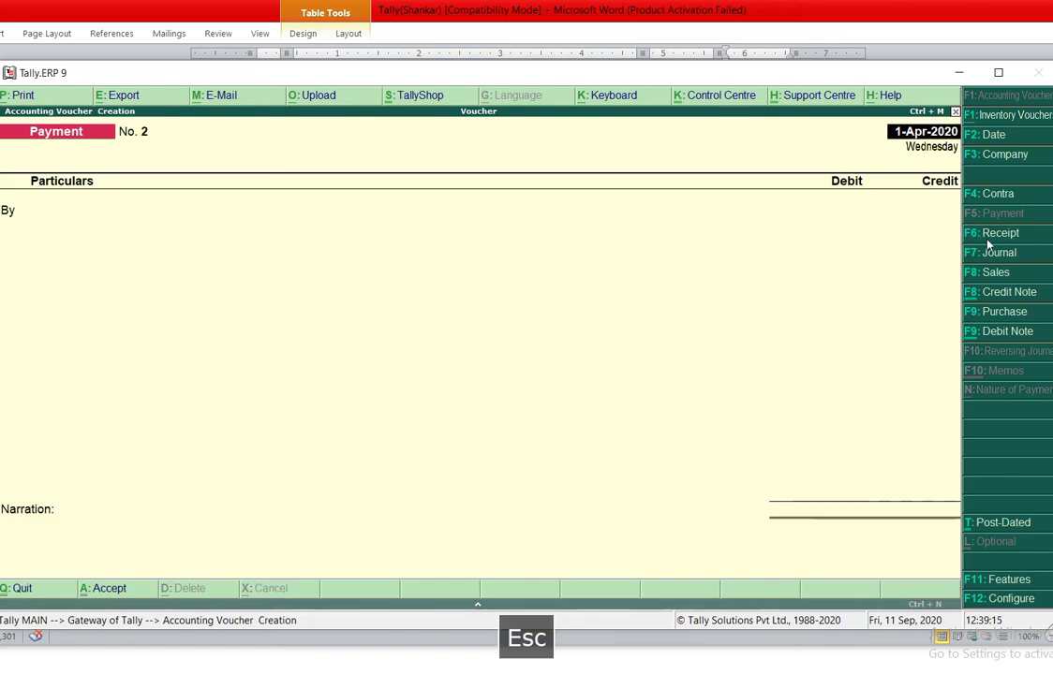
# - Start a contra voucher that credits Cash and debits Cash at Bank with 10,000
pyautogui.click(999, 195)
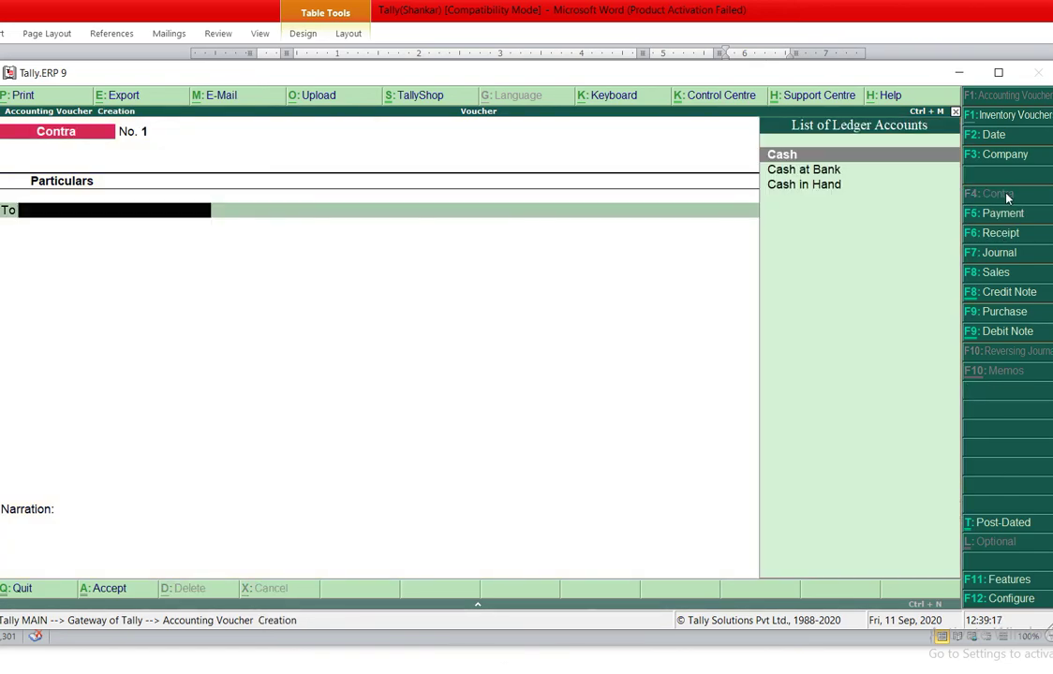
pyautogui.press('Return')
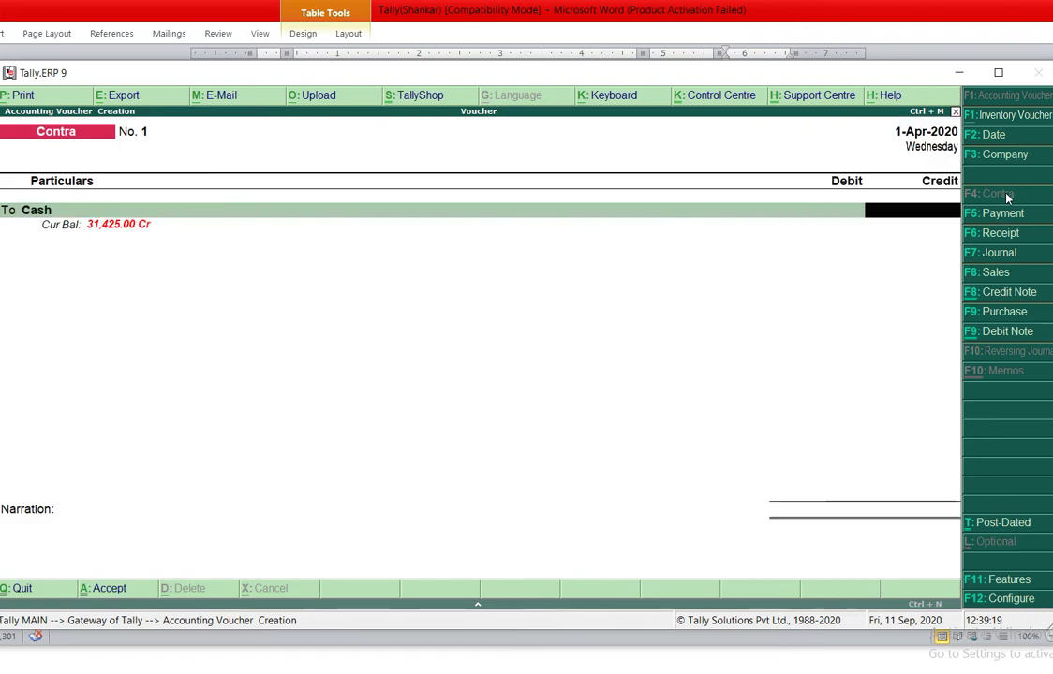
pyautogui.write('10000')
pyautogui.press('Return')
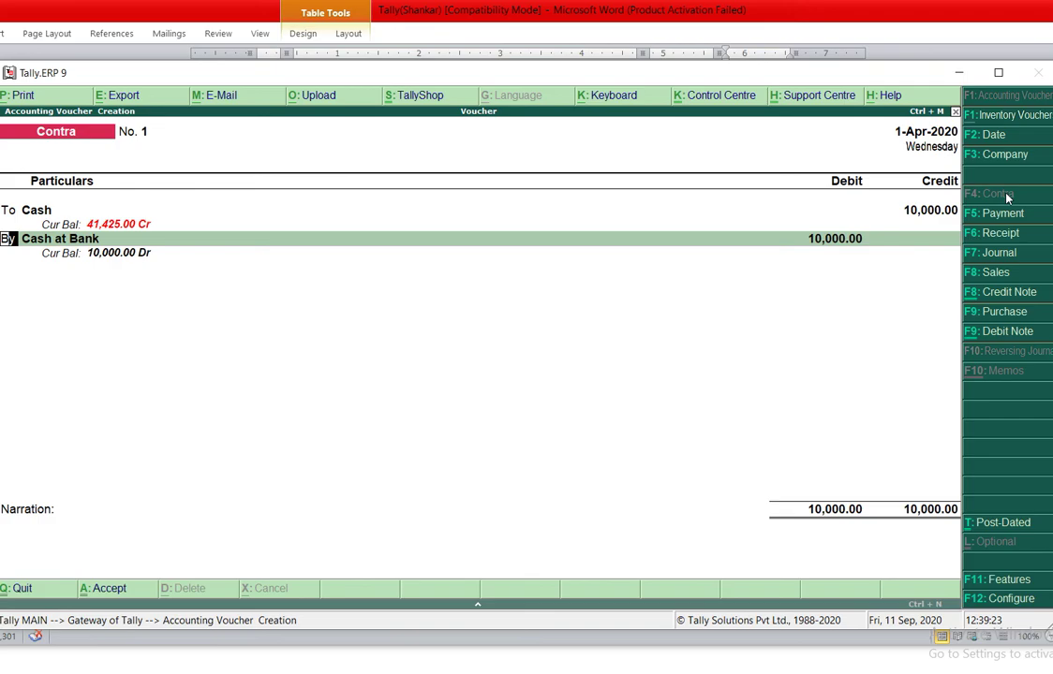
pyautogui.press('Return')
pyautogui.press('Return')
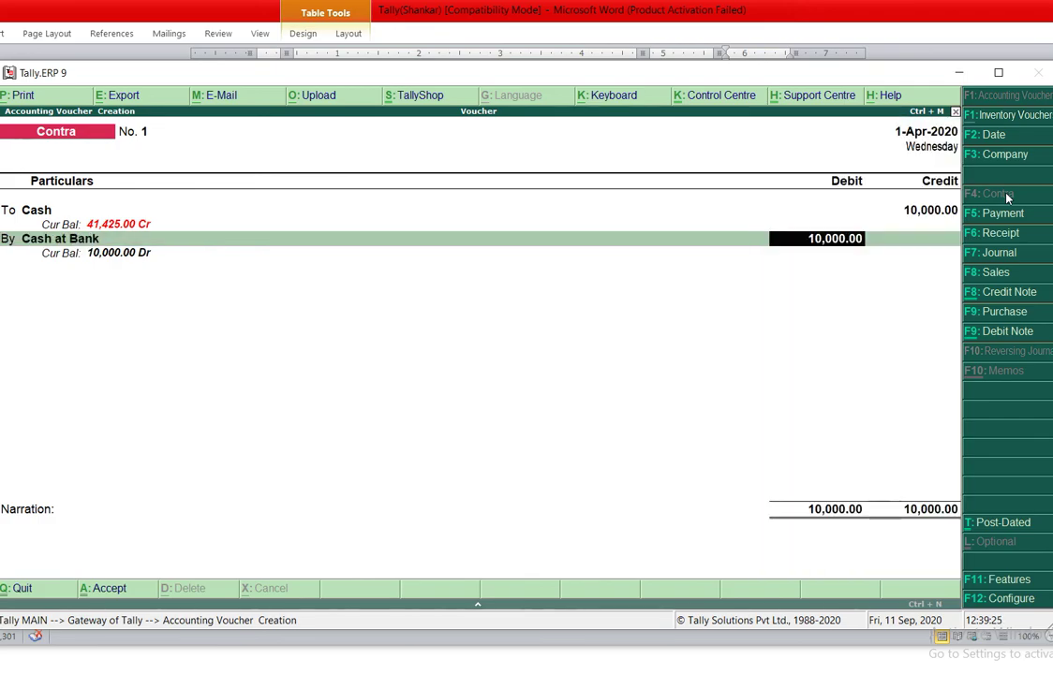
pyautogui.press('Return')
# - Leave the cash denominations for Cash at Bank blank, accept the bank allocation and save the contra voucher
pyautogui.press('Return')
pyautogui.press('Return')
pyautogui.press('Return')
pyautogui.press('Return')
pyautogui.press('Return')
pyautogui.press('Return')
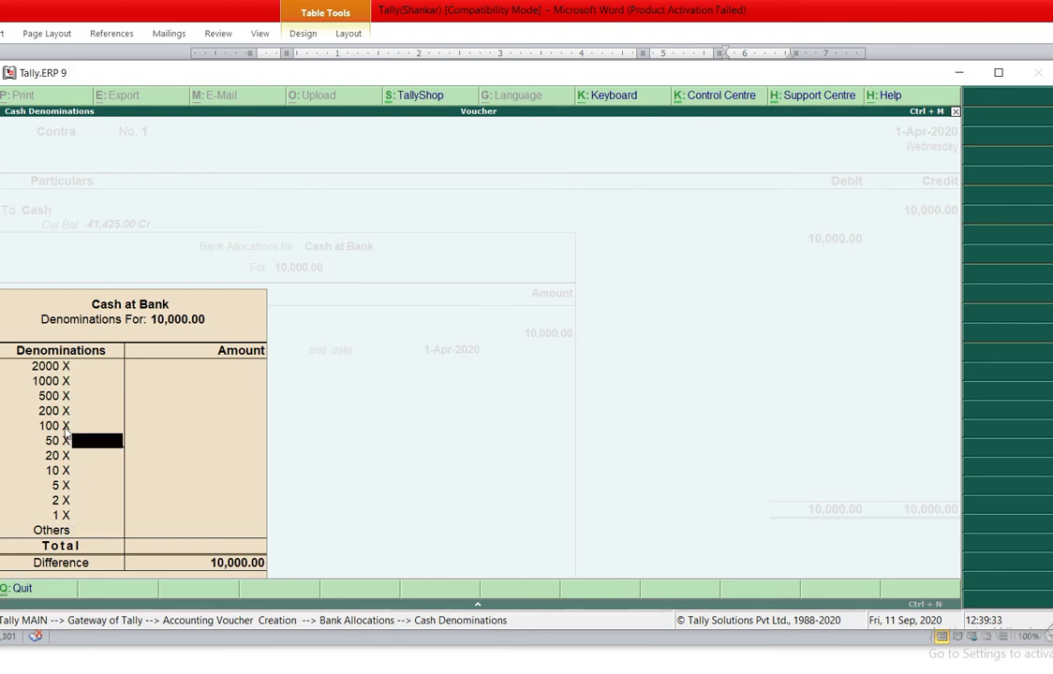
pyautogui.press('Return')
pyautogui.press('Return')
pyautogui.press('Return')
pyautogui.press('Return')
pyautogui.press('Return')
pyautogui.press('Return')
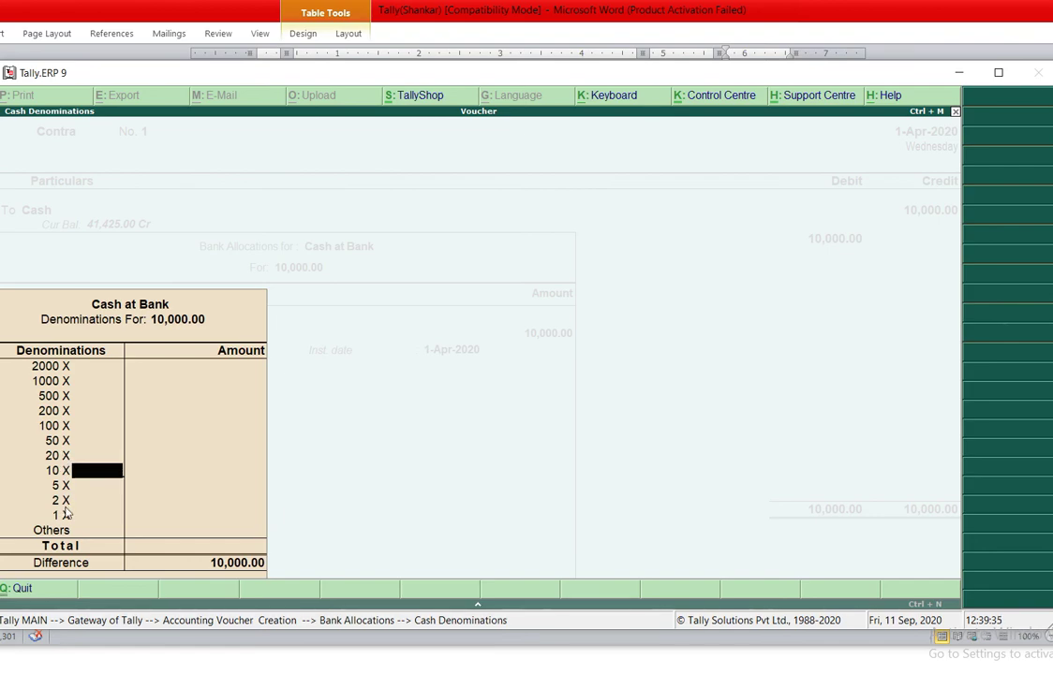
pyautogui.press('Return')
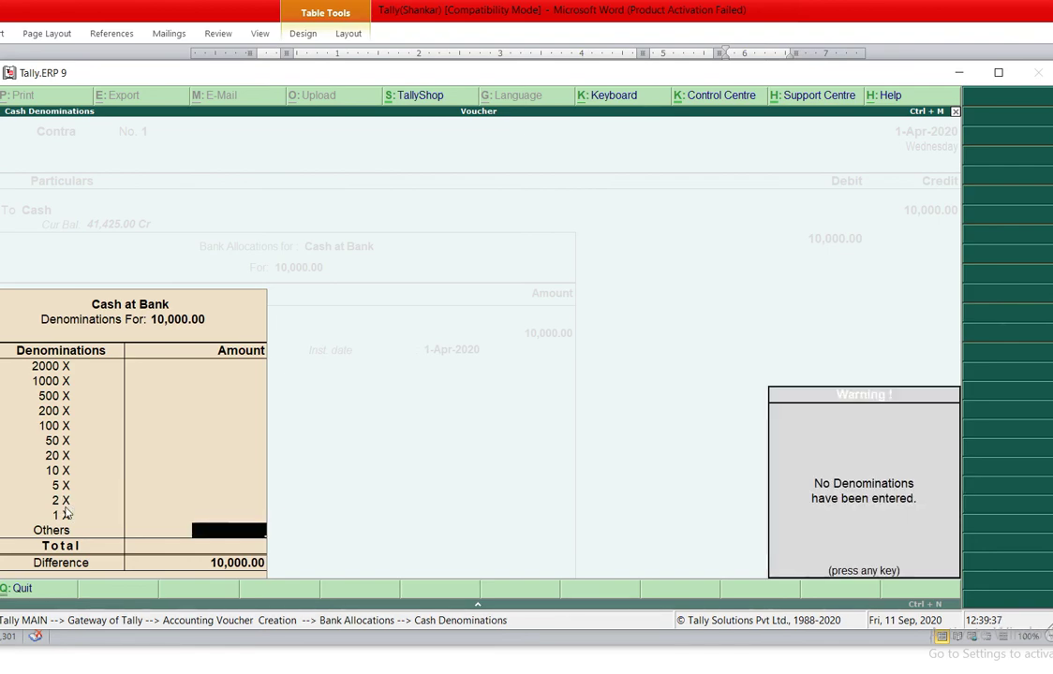
pyautogui.press('Return')
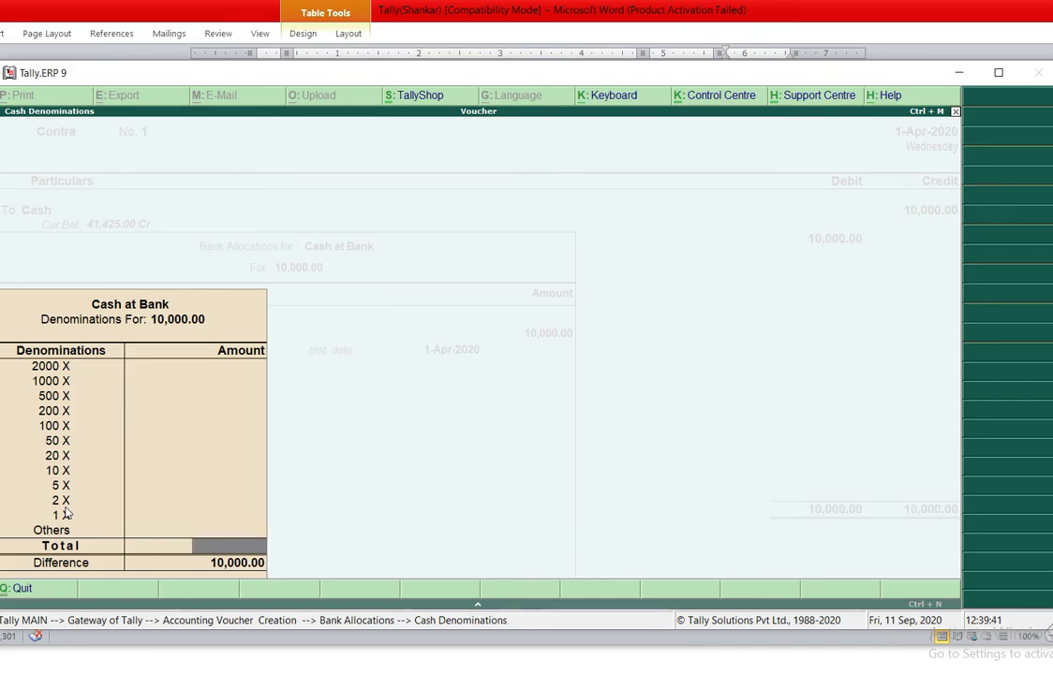
pyautogui.press('Return')
pyautogui.press('Return')
pyautogui.press('Return')
pyautogui.press('Return')
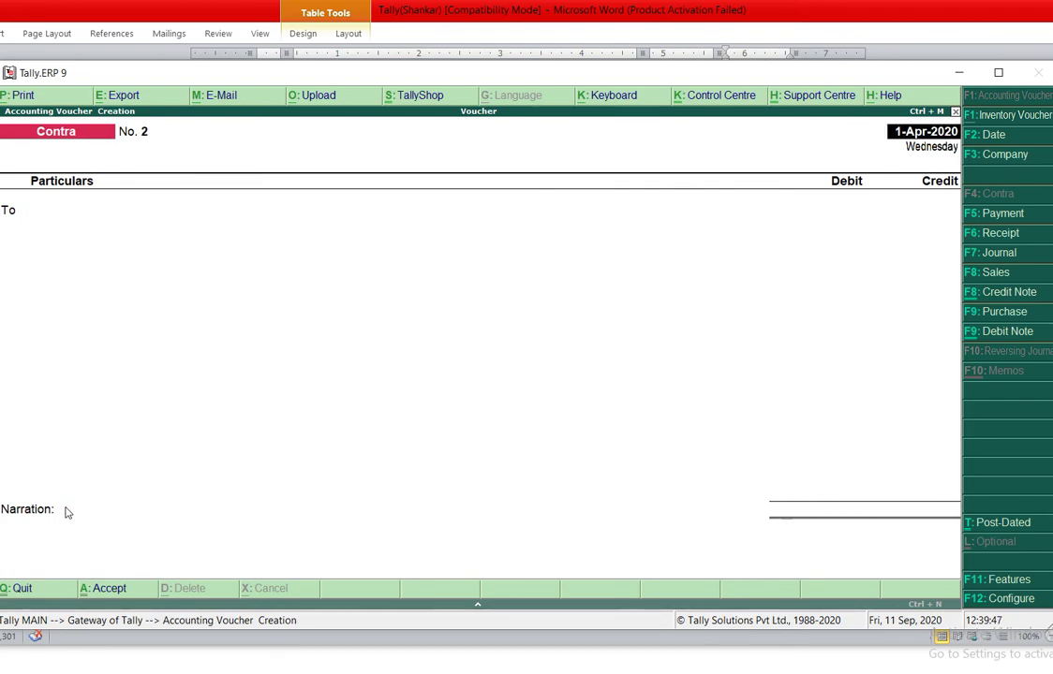
# - Leave voucher entry for the Gateway of Tally and open the company features
pyautogui.press('Escape')
pyautogui.press('Escape')
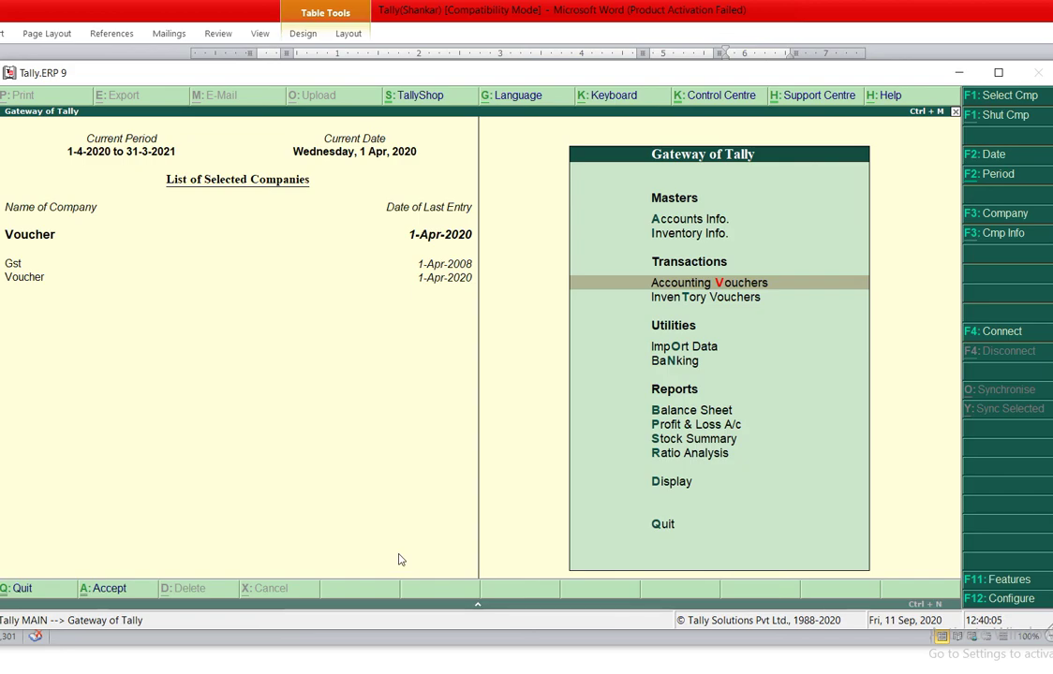
pyautogui.press('F11')
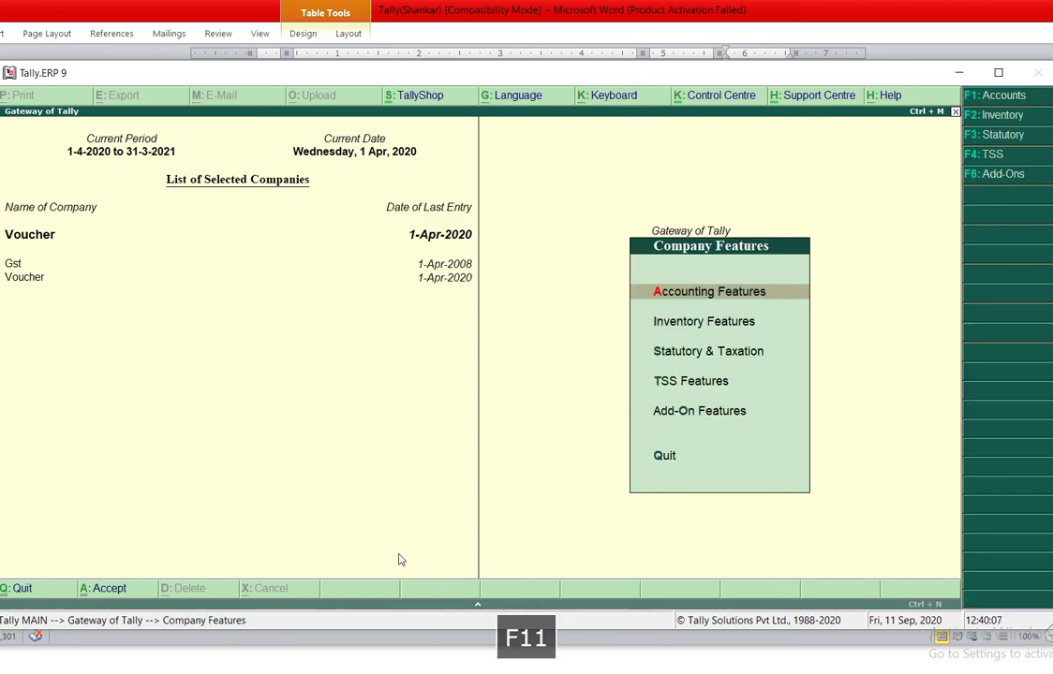